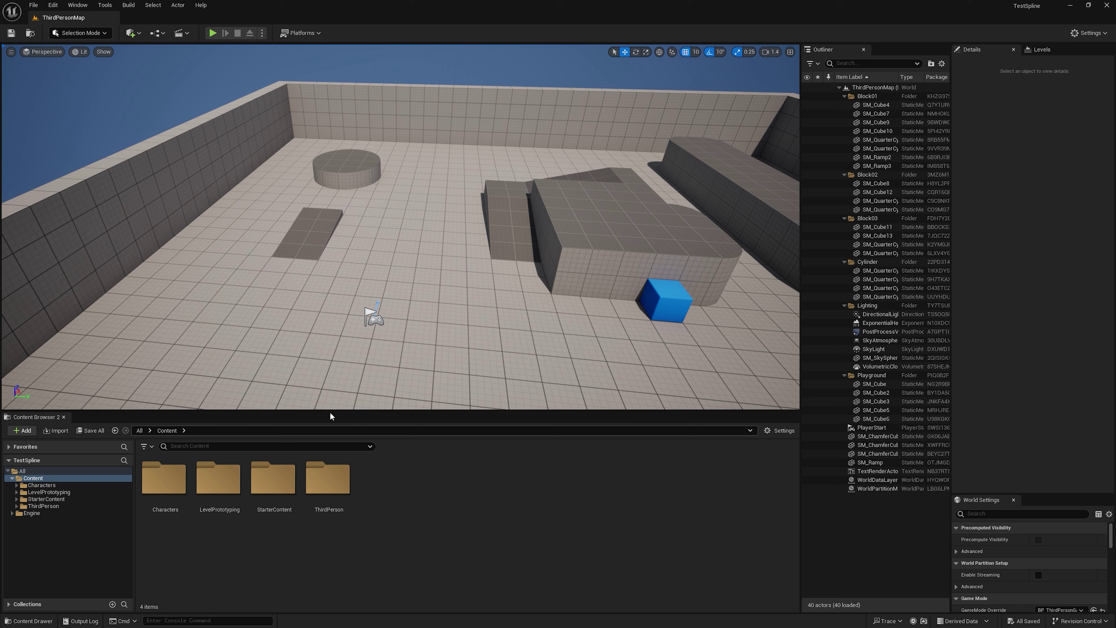
# Create a new folder named BPS inside Content.
pyautogui.rightClick(42, 483)
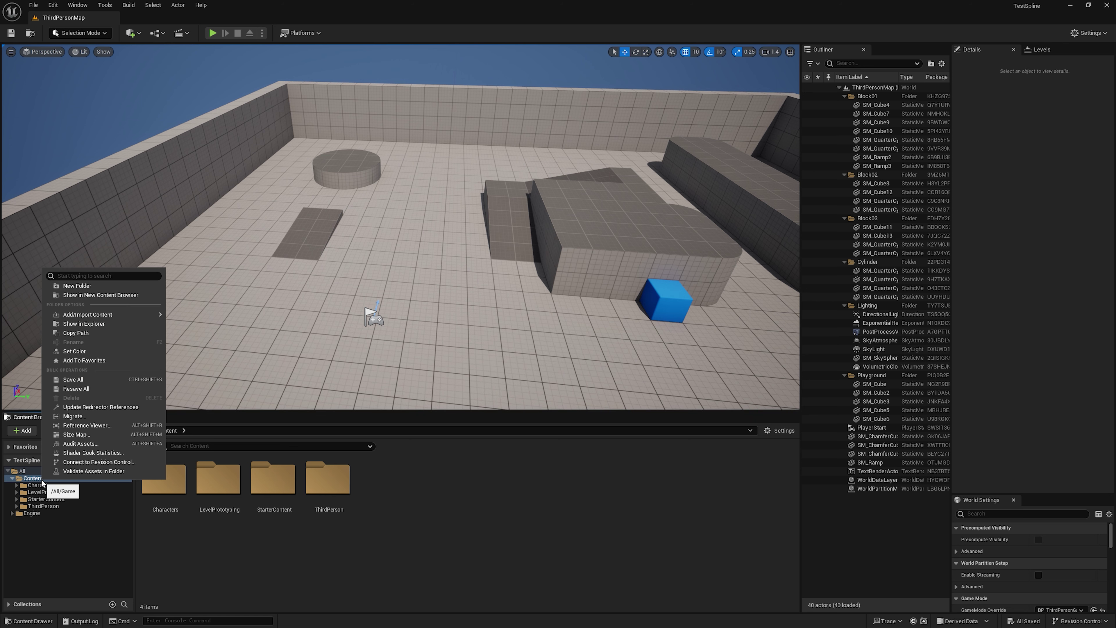
pyautogui.click(74, 290)
pyautogui.write('BPS')
pyautogui.press('Return')
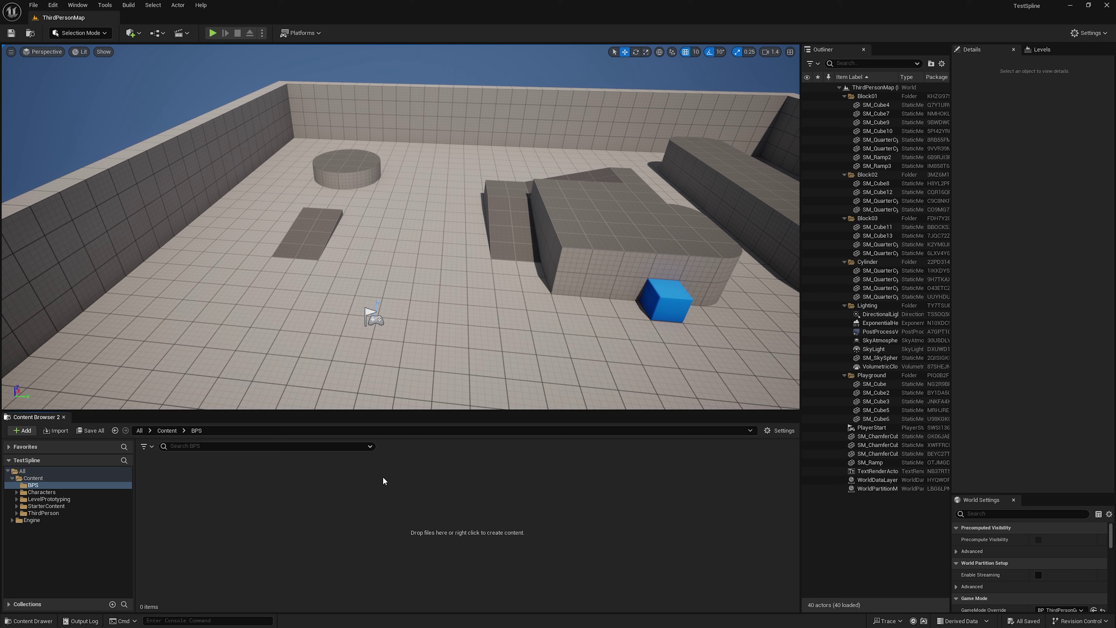
# Create an Actor-based Blueprint Class named Path in BPS and open it.
pyautogui.rightClick(302, 503)
pyautogui.click(356, 239)
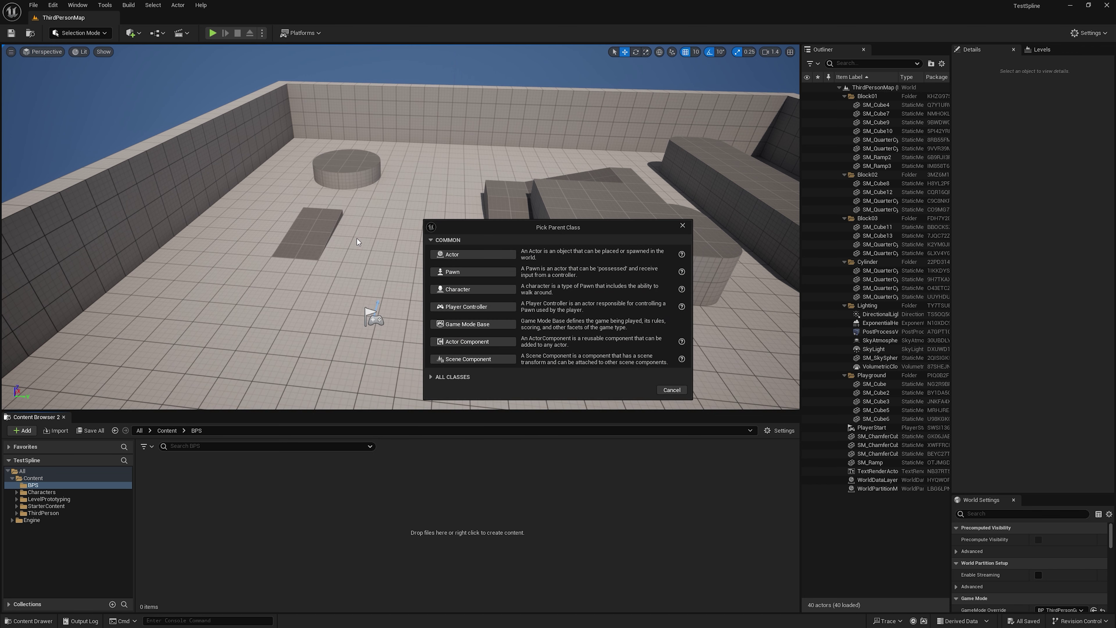
pyautogui.click(473, 254)
pyautogui.write('Path')
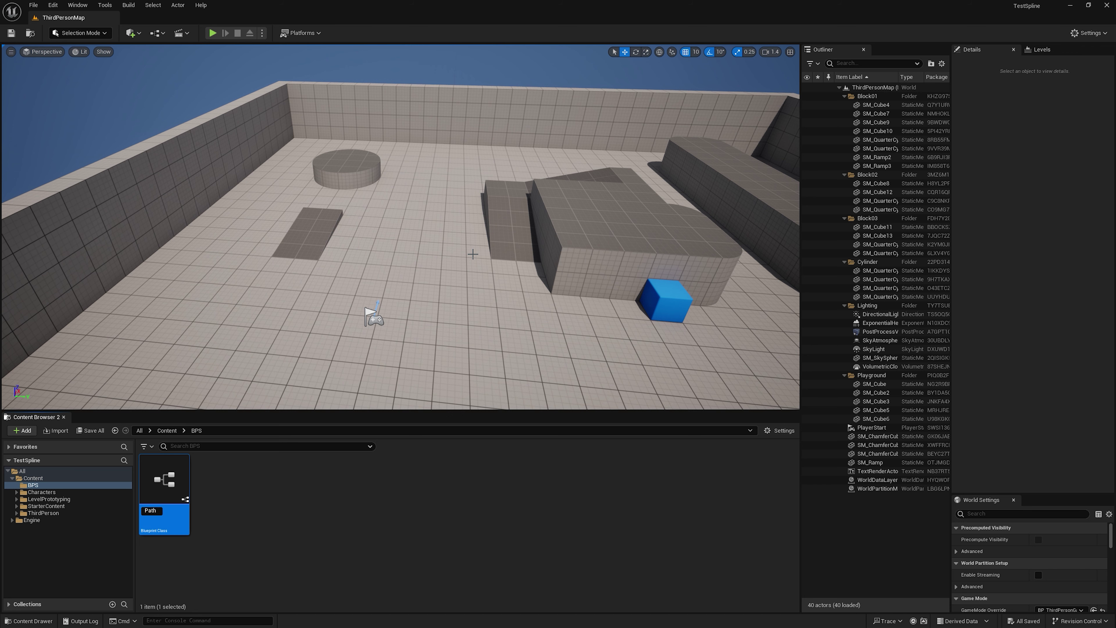
pyautogui.press('Return')
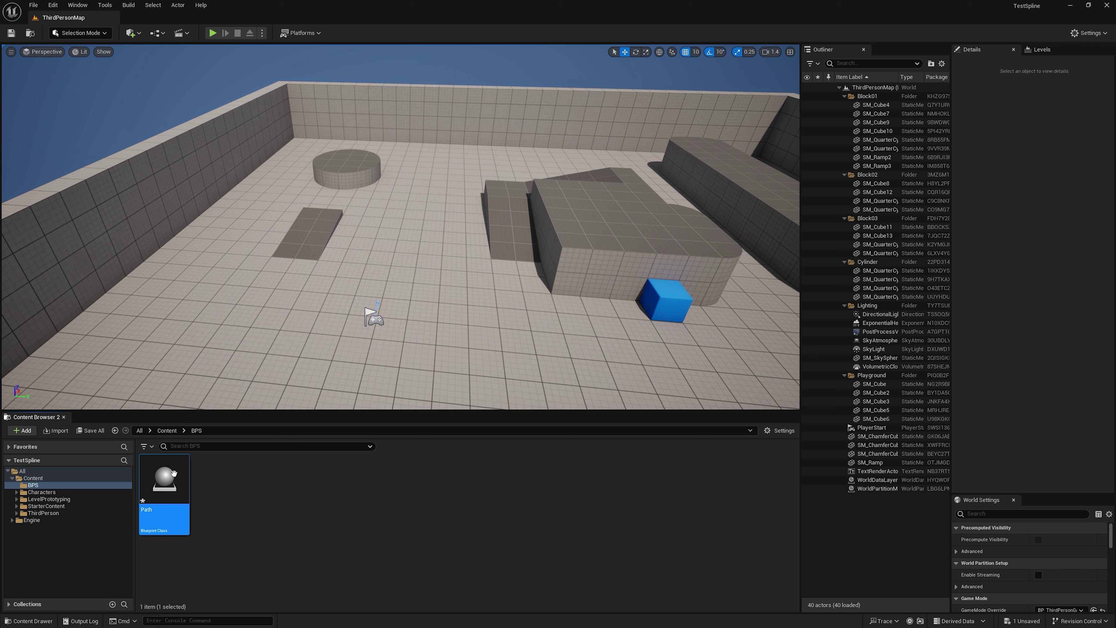
pyautogui.doubleClick(173, 474)
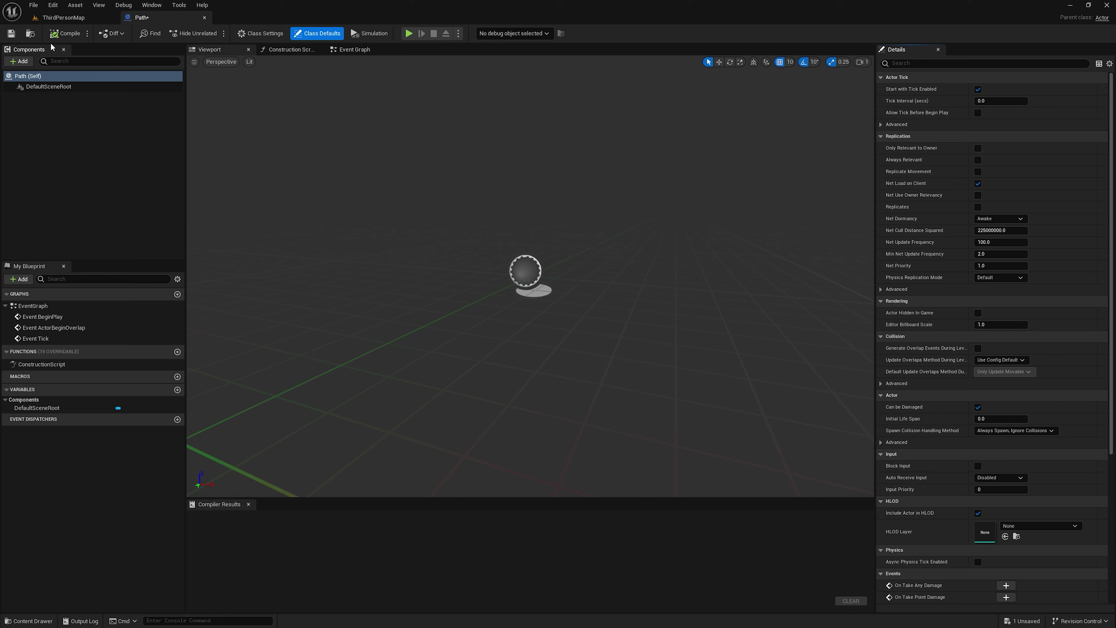
# Add a Spline component to the Path blueprint and compile it.
pyautogui.click(18, 64)
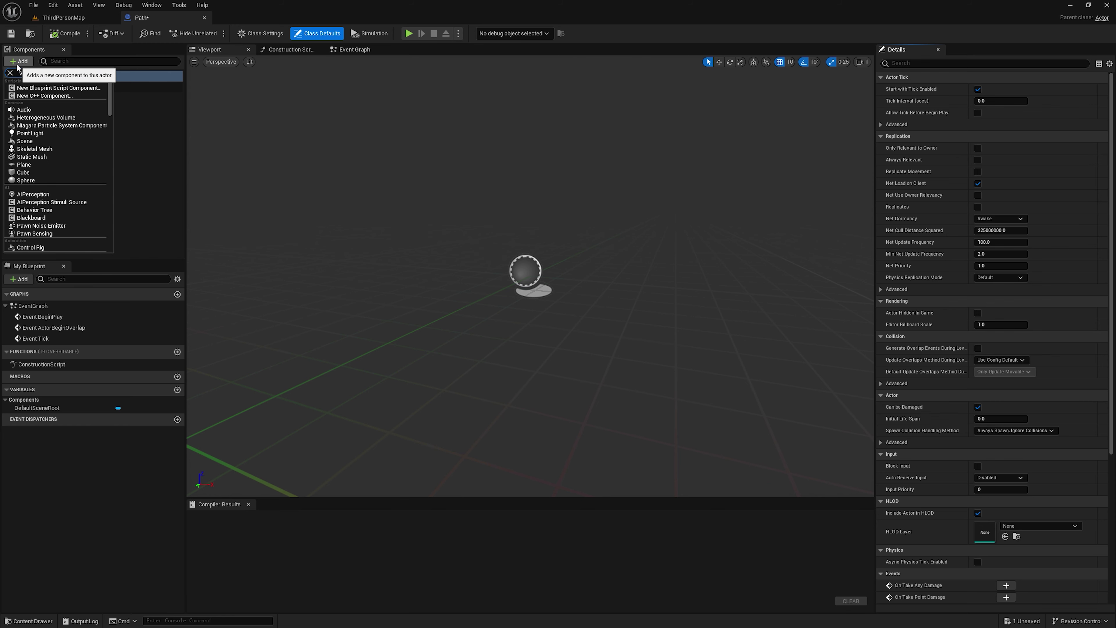
pyautogui.write('pline')
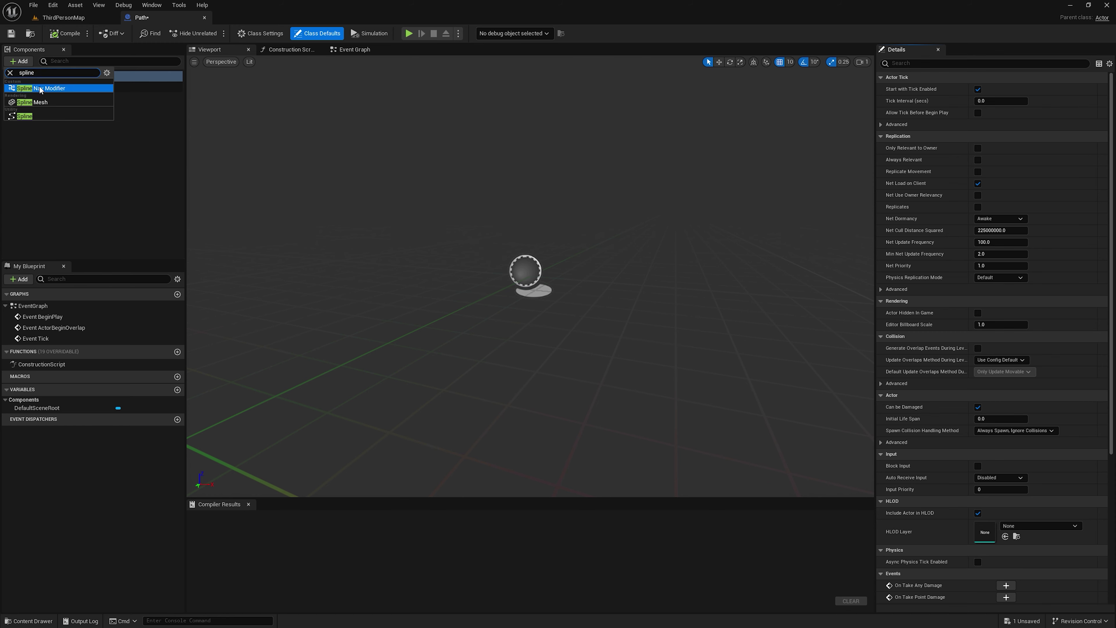
pyautogui.click(27, 116)
pyautogui.moveTo(647, 405); pyautogui.dragTo(585, 290, button='right')
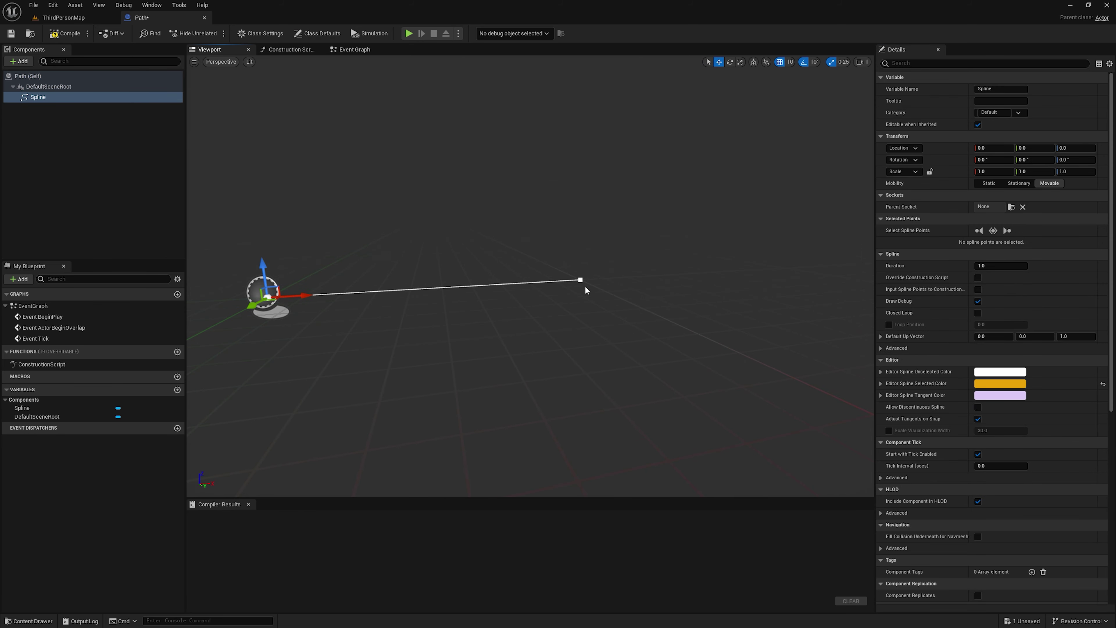
pyautogui.click(92, 139)
pyautogui.click(64, 33)
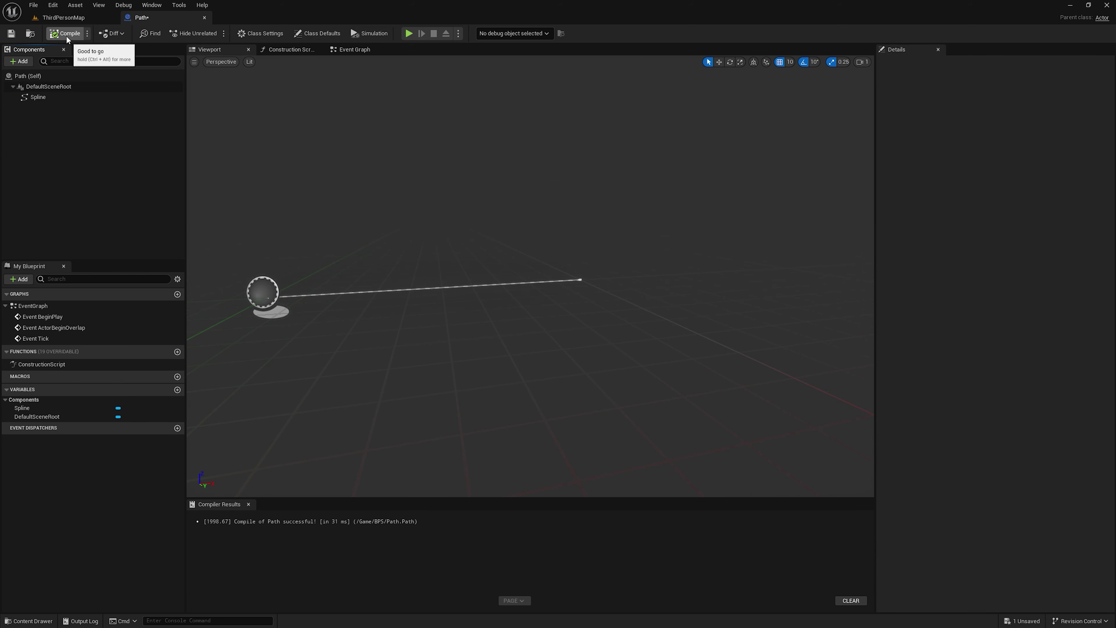
pyautogui.click(64, 18)
# Place the Path actor in the level and move its spline end point sideways.
pyautogui.moveTo(164, 480); pyautogui.dragTo(362, 288)
pyautogui.scroll(5, 374, 299)
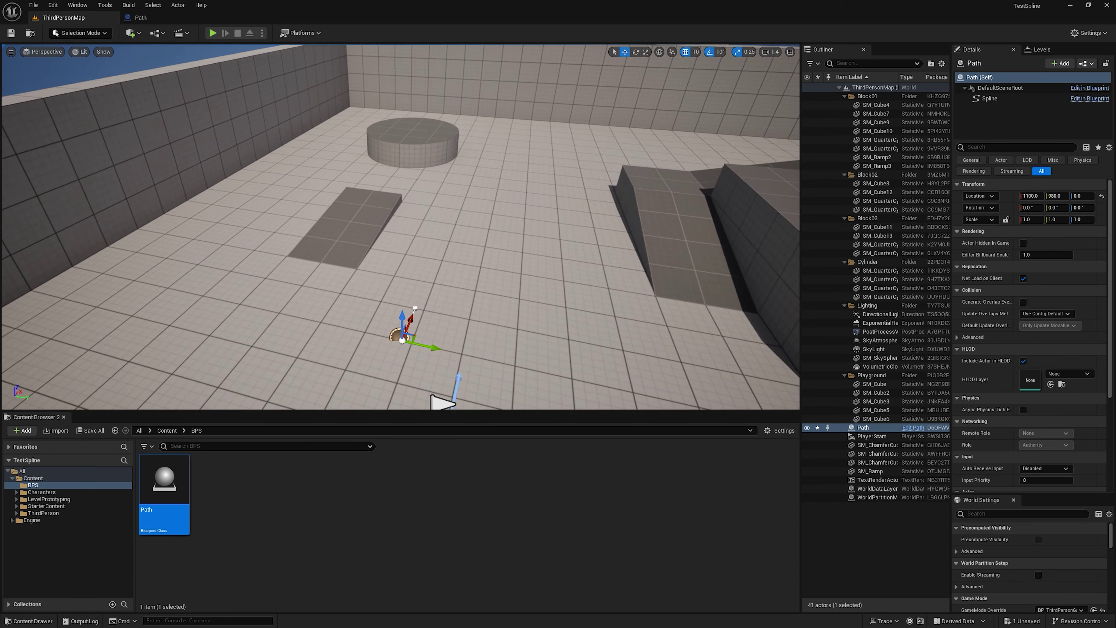
pyautogui.click(412, 272)
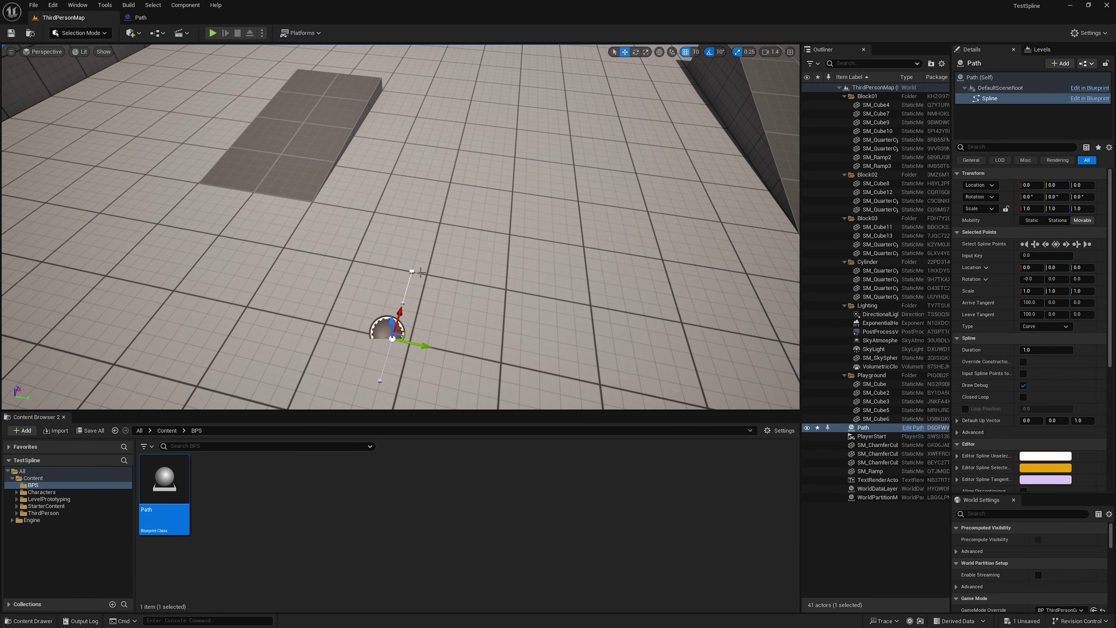
pyautogui.moveTo(437, 280); pyautogui.dragTo(429, 254)
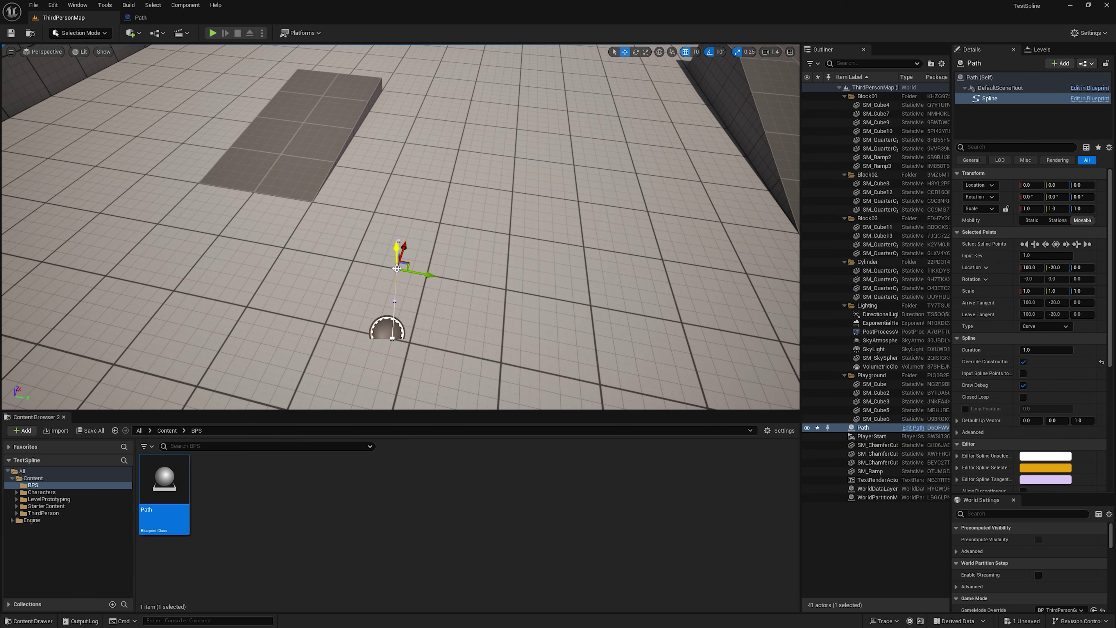
pyautogui.moveTo(334, 261); pyautogui.dragTo(353, 309, button='right')
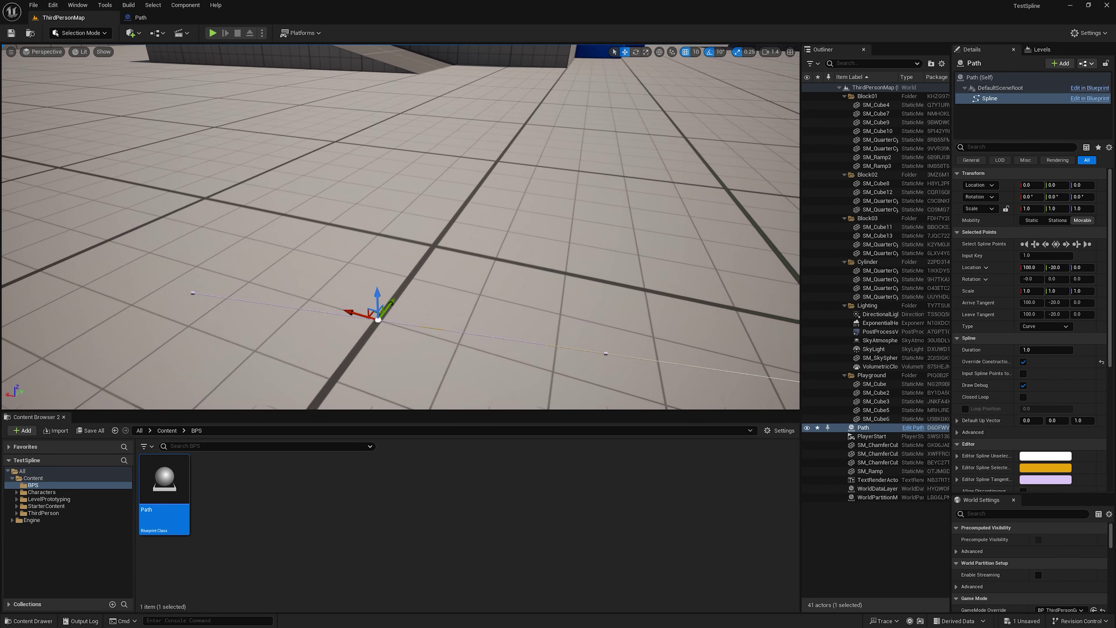
# Duplicate the spline end point and push the new point further along X.
pyautogui.rightClick(349, 304)
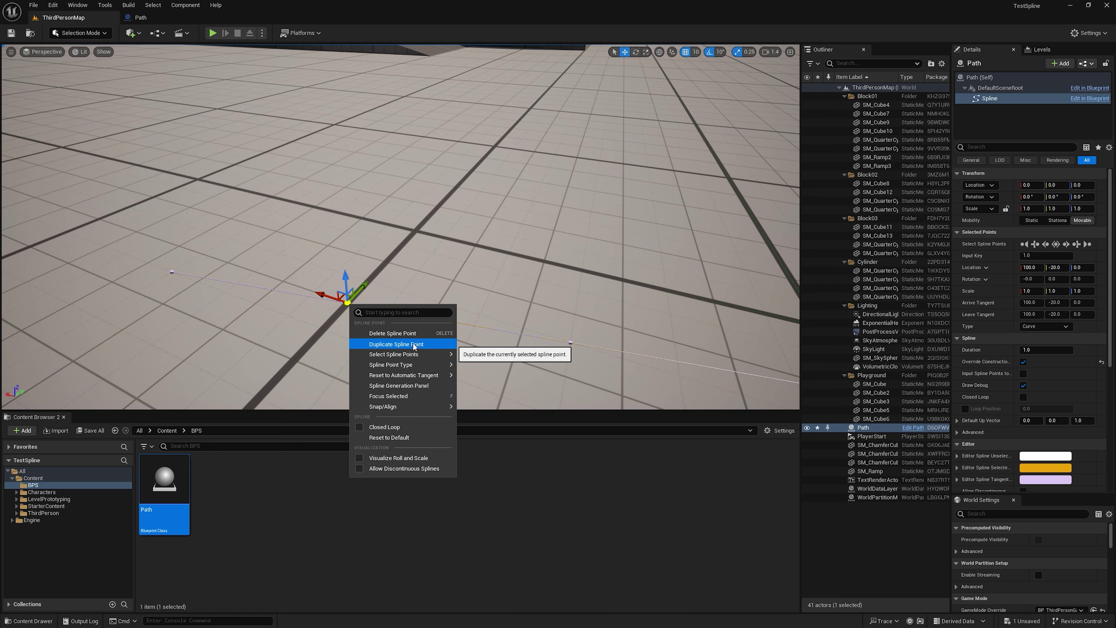
pyautogui.click(392, 345)
pyautogui.moveTo(334, 298); pyautogui.dragTo(66, 200)
pyautogui.press('f')
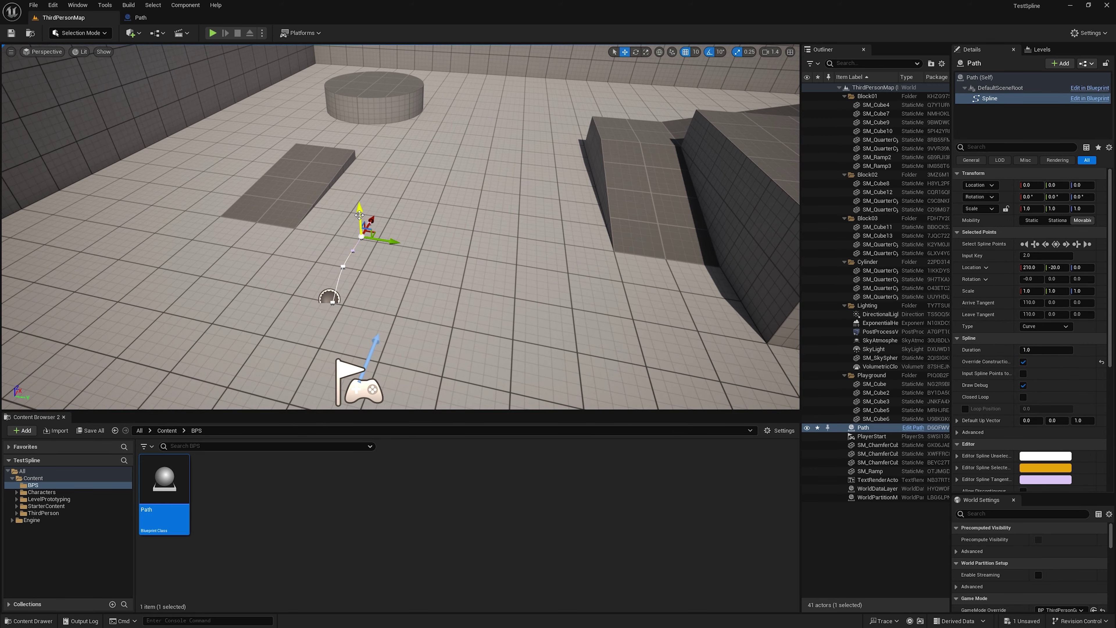
pyautogui.moveTo(373, 219); pyautogui.dragTo(390, 189)
# Duplicate another spline point and bend the curve sideways using its tangent handle.
pyautogui.rightClick(380, 207)
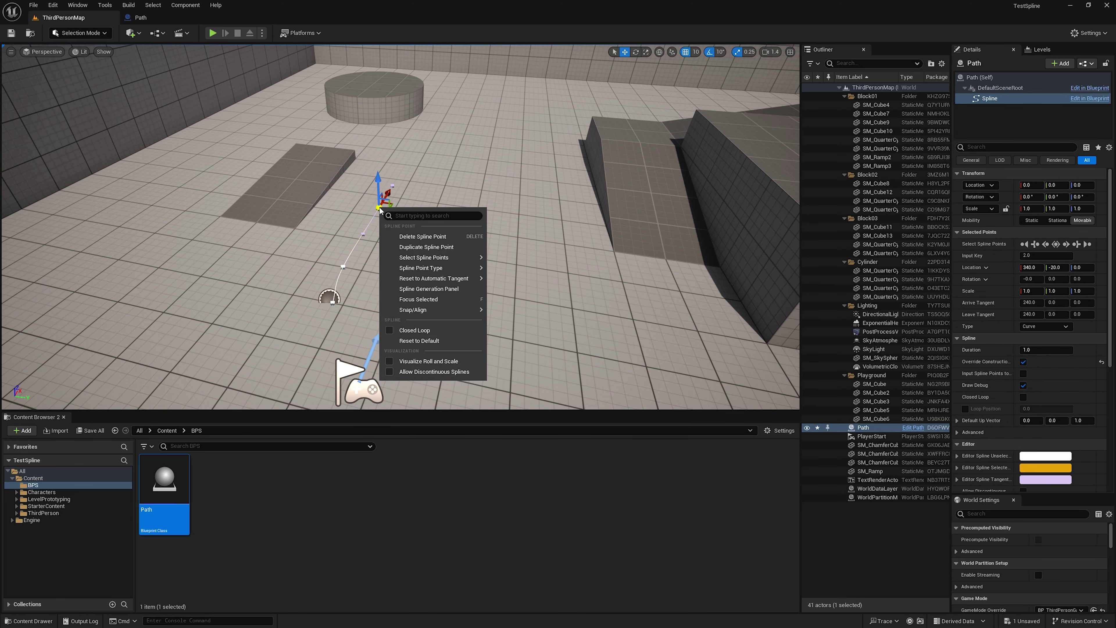
pyautogui.click(403, 247)
pyautogui.moveTo(404, 218)
pyautogui.mouseDown()
pyautogui.moveTo(480, 229)
pyautogui.moveTo(480, 154)
pyautogui.mouseUp()
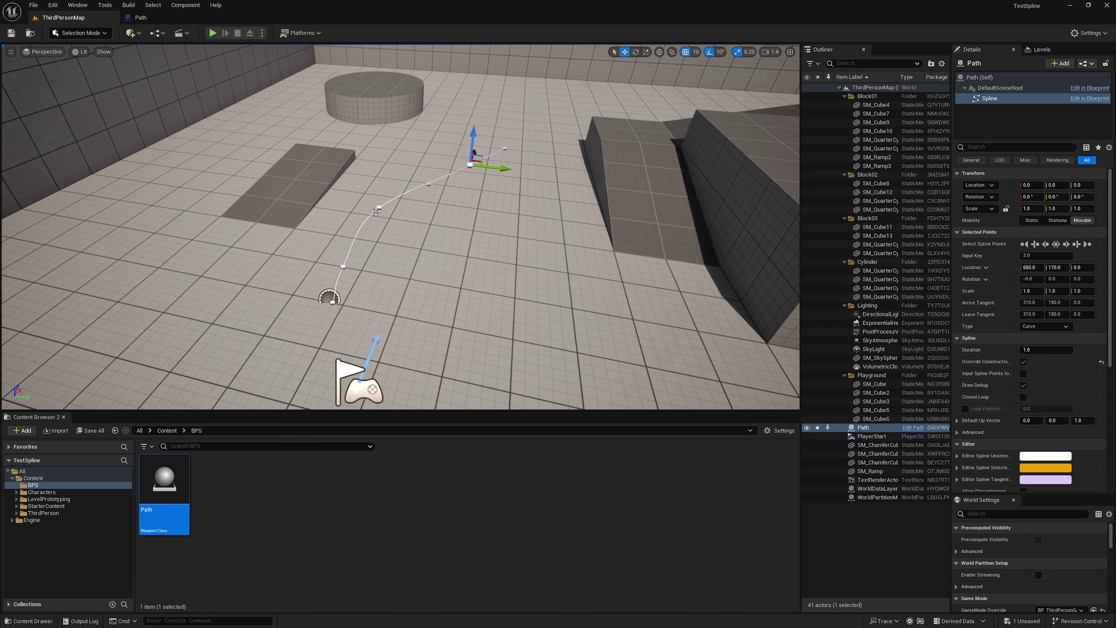
pyautogui.moveTo(377, 208); pyautogui.dragTo(378, 207, button='right')
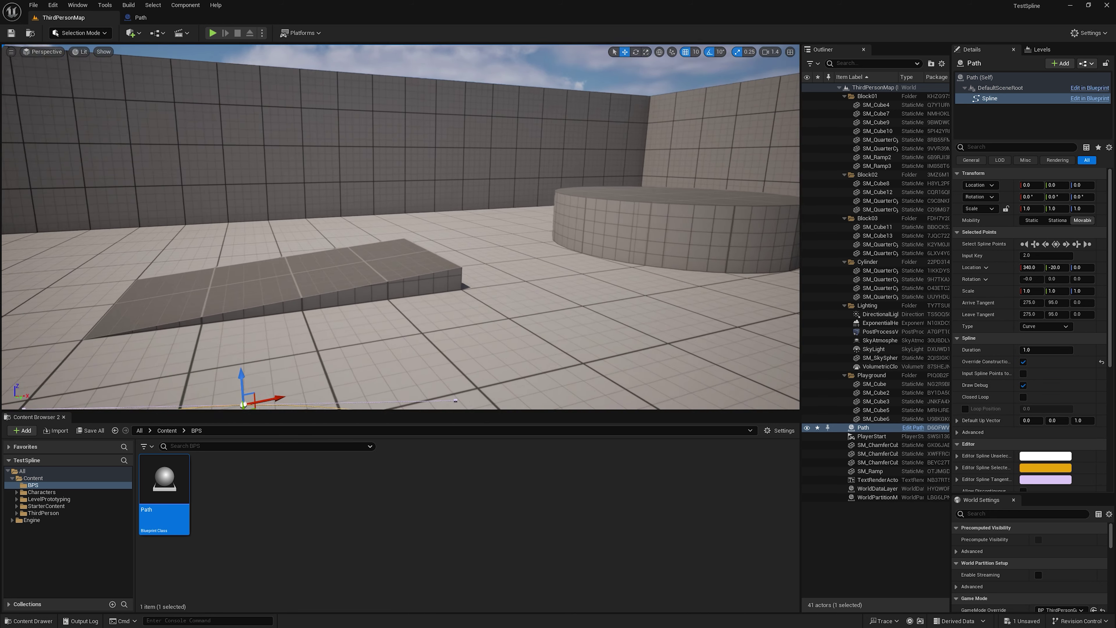
pyautogui.moveTo(565, 195); pyautogui.dragTo(565, 194, button='right')
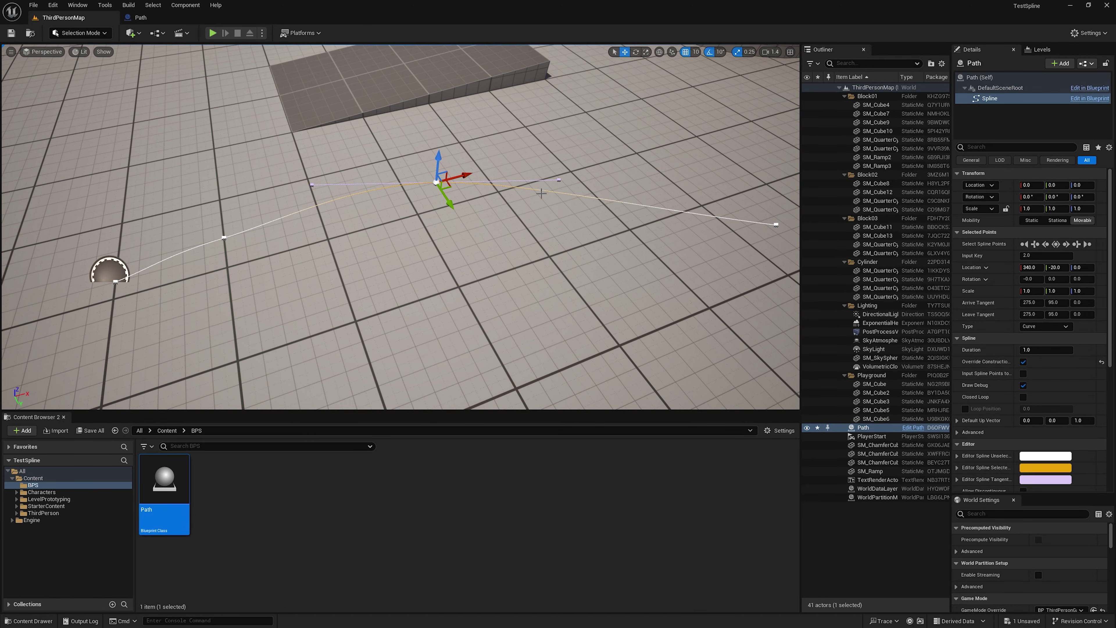
pyautogui.click(562, 181)
pyautogui.moveTo(581, 201)
pyautogui.mouseDown()
pyautogui.moveTo(562, 188)
pyautogui.moveTo(554, 215)
pyautogui.moveTo(566, 183)
pyautogui.moveTo(512, 176)
pyautogui.mouseUp()
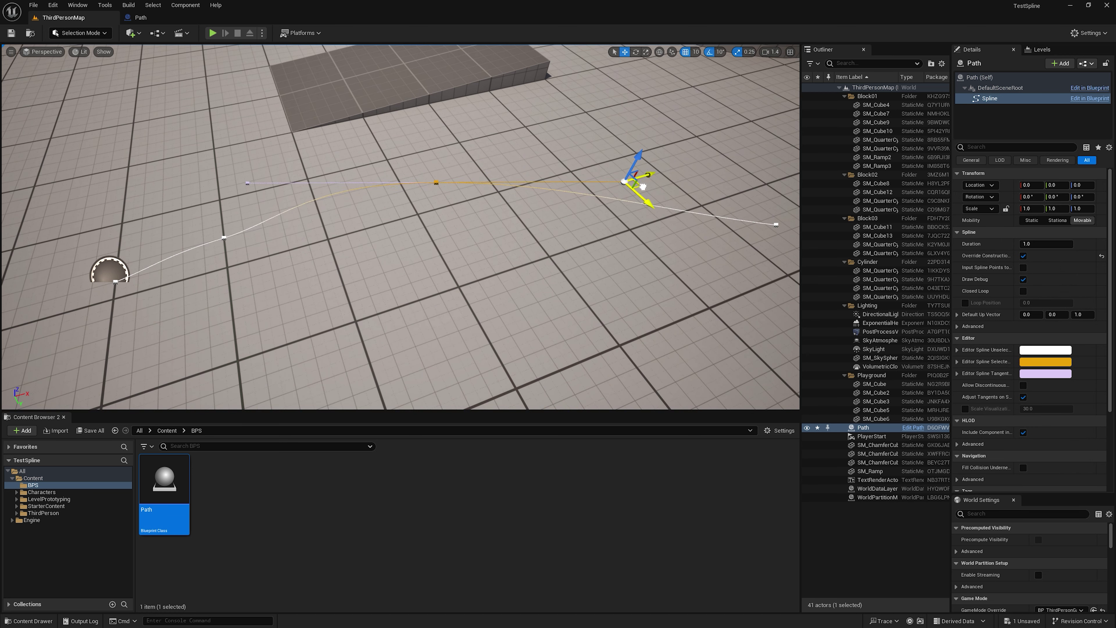
# Move the last spline point to the left toward the cylinder.
pyautogui.moveTo(513, 176); pyautogui.dragTo(484, 180, button='right')
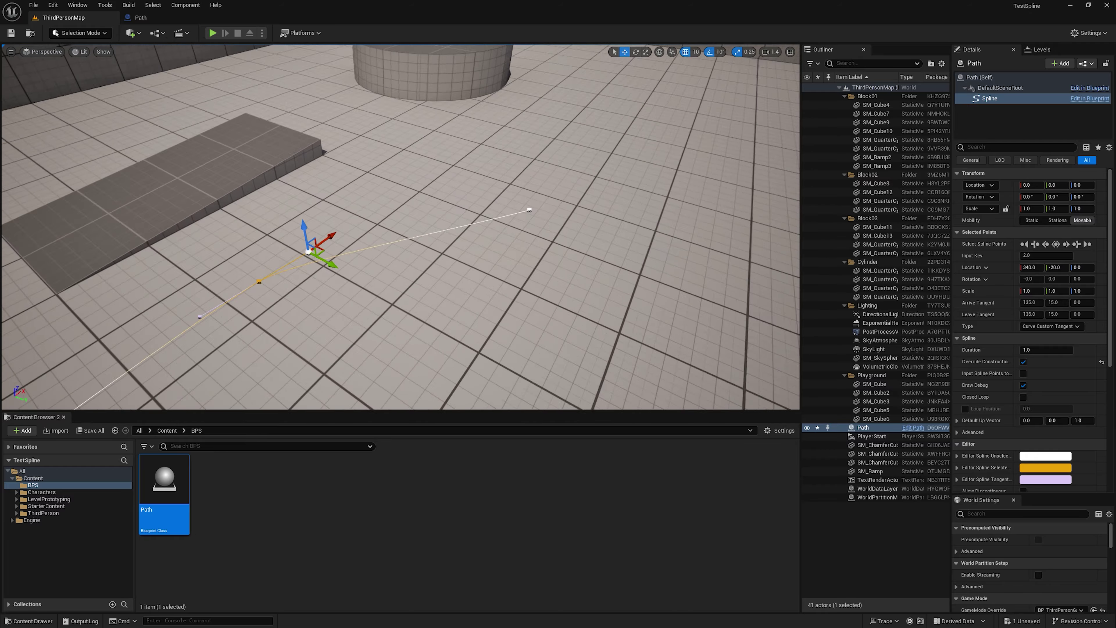
pyautogui.click(484, 180)
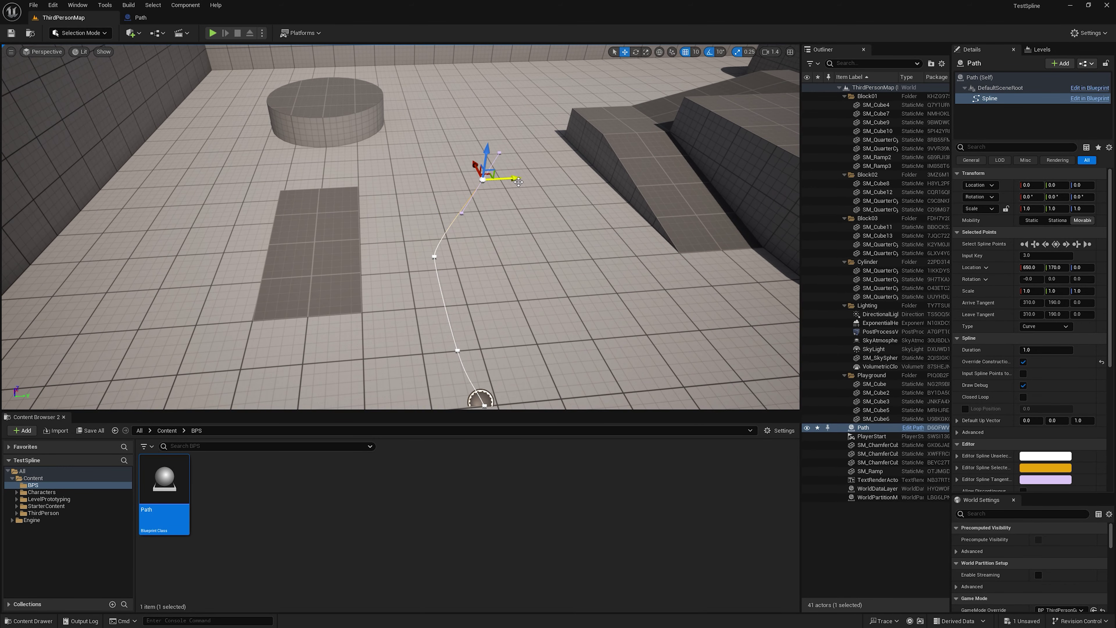
pyautogui.moveTo(512, 176)
pyautogui.mouseDown()
pyautogui.moveTo(485, 177)
pyautogui.moveTo(426, 150)
pyautogui.mouseUp()
pyautogui.rightClick(444, 177)
# Add two more spline points and reshape their tangents to curve the path around.
pyautogui.click(479, 219)
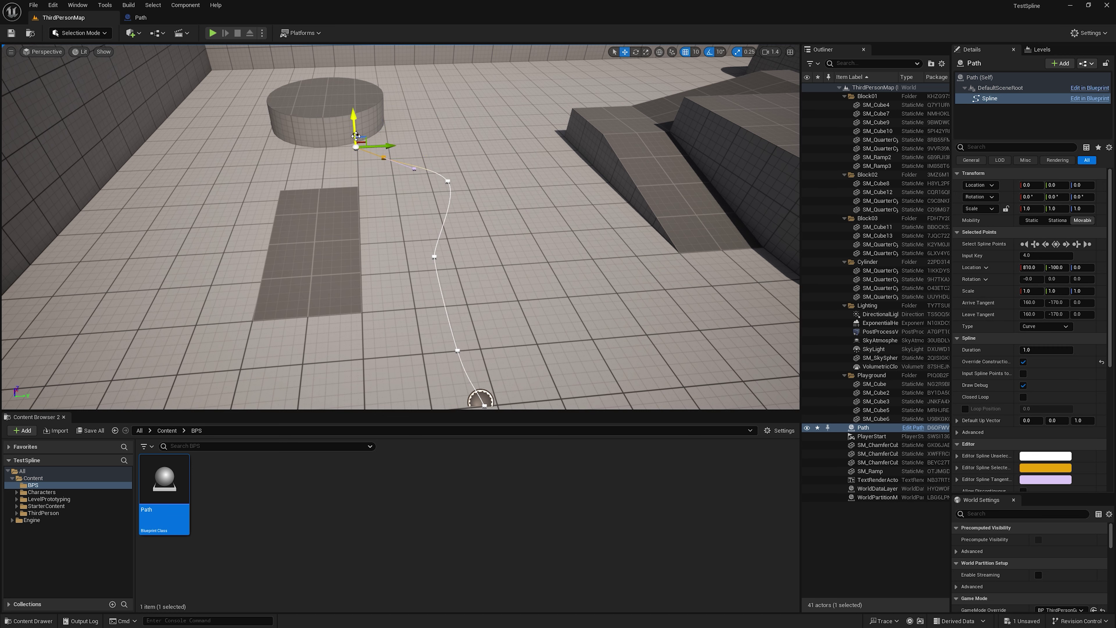
pyautogui.moveTo(359, 133); pyautogui.dragTo(334, 167)
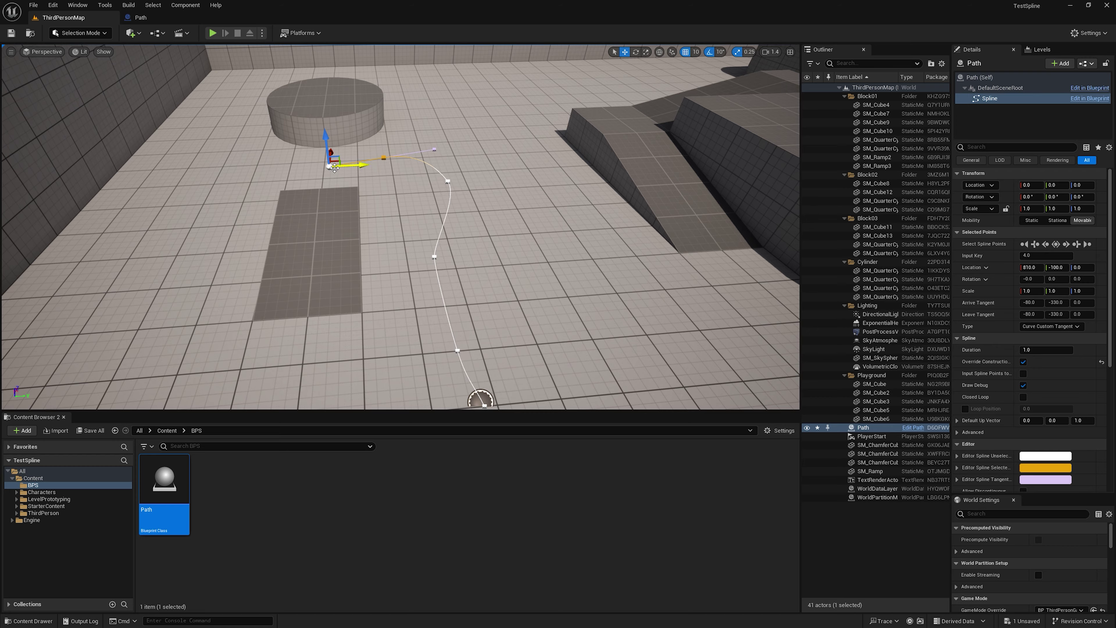
pyautogui.rightClick(428, 375)
pyautogui.click(450, 416)
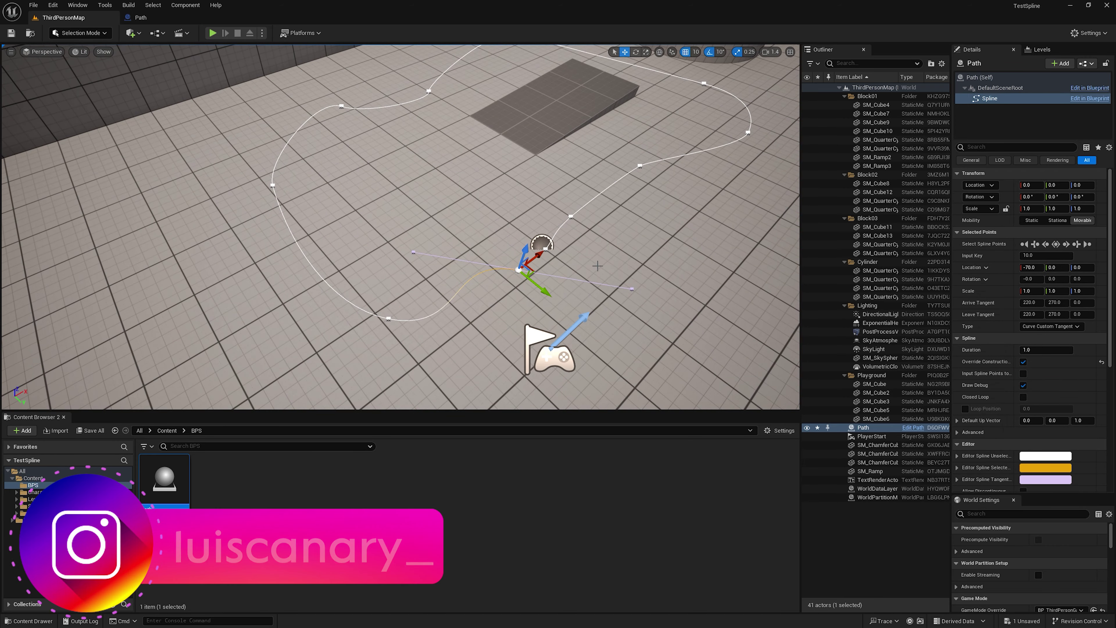
pyautogui.moveTo(533, 347); pyautogui.dragTo(533, 346, button='right')
pyautogui.click(537, 347)
pyautogui.moveTo(545, 356); pyautogui.dragTo(521, 235)
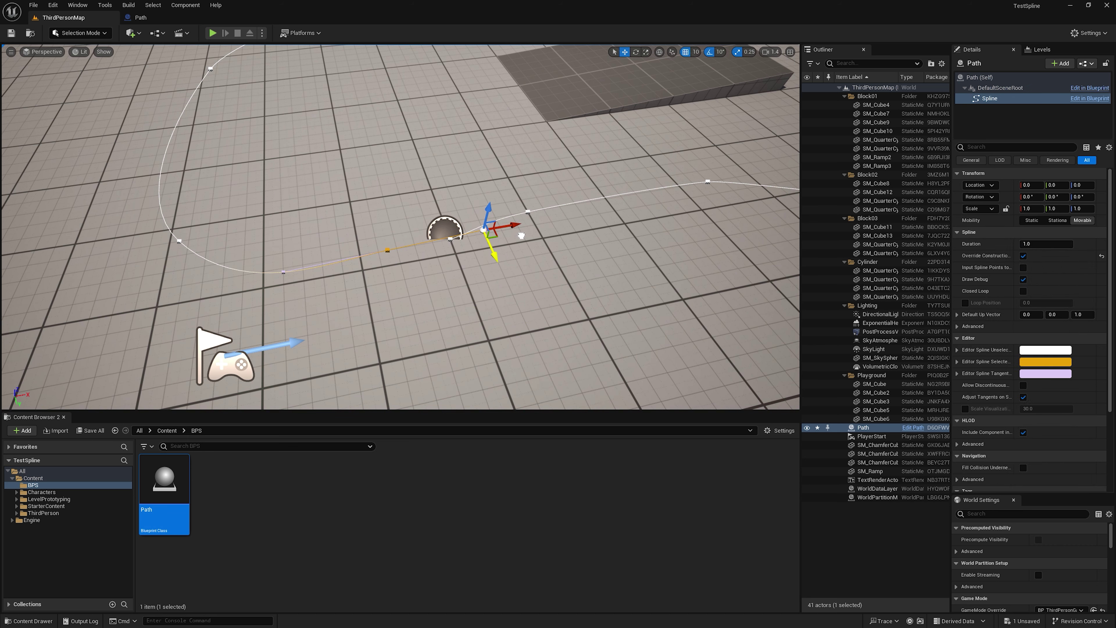
# Slide the newest spline point back toward the start, viewing the loop from above.
pyautogui.scroll(3, 395, 246)
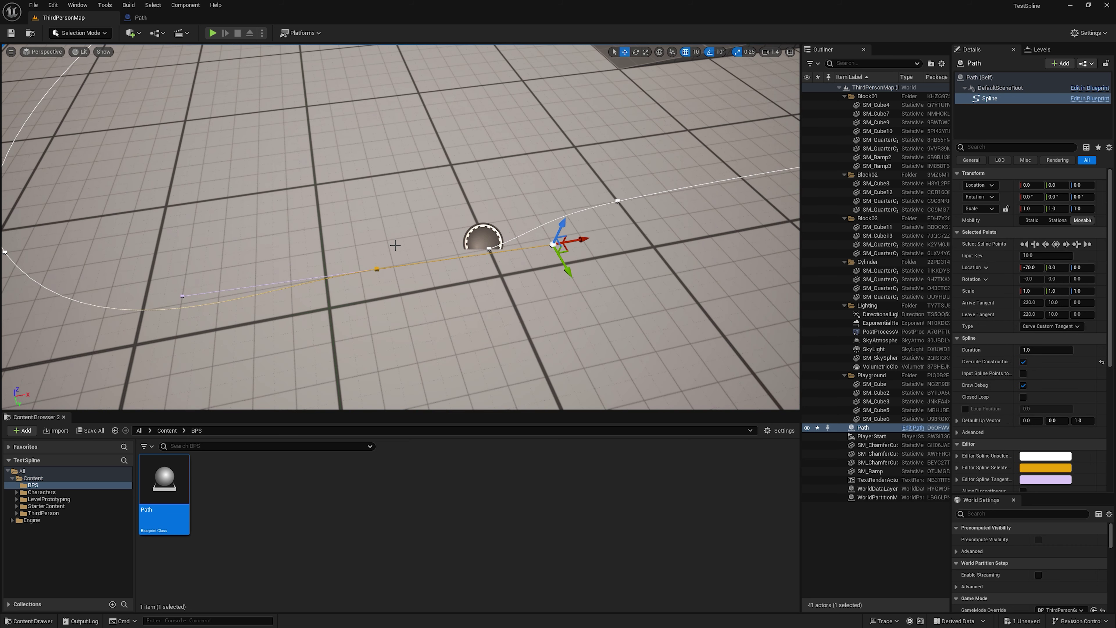
pyautogui.moveTo(403, 270); pyautogui.dragTo(504, 249)
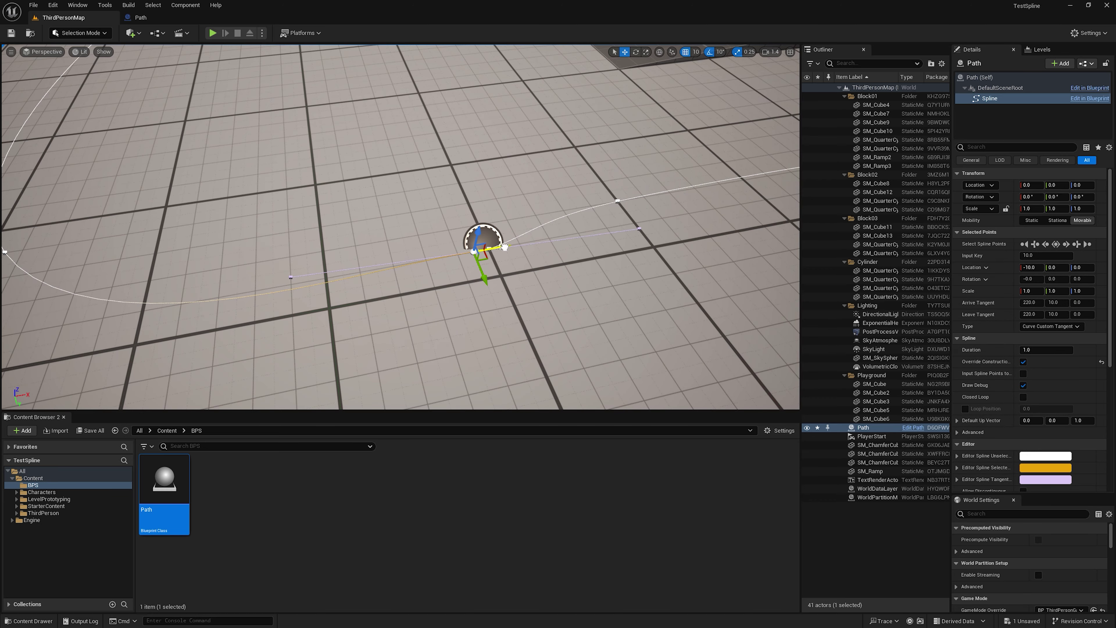
pyautogui.moveTo(490, 252)
pyautogui.keyDown('alt'); pyautogui.mouseDown()
pyautogui.moveTo(431, 281)
pyautogui.moveTo(472, 266)
pyautogui.moveTo(383, 216)
pyautogui.mouseUp(); pyautogui.keyUp('alt')
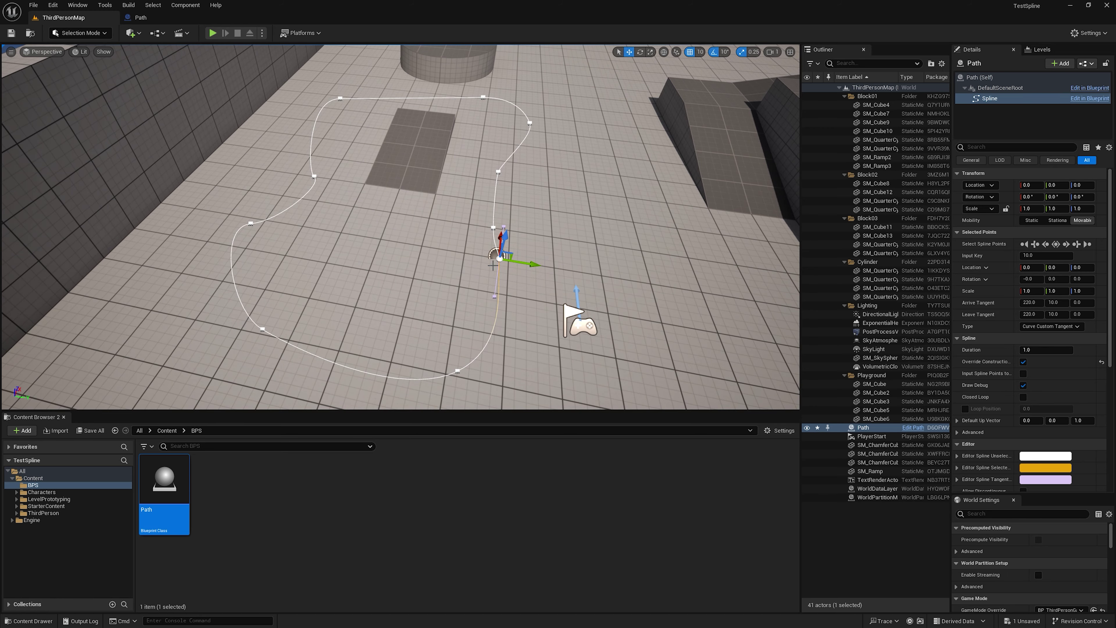
pyautogui.moveTo(489, 232)
pyautogui.keyDown('alt'); pyautogui.mouseDown()
pyautogui.moveTo(5, 86)
pyautogui.moveTo(443, 173)
pyautogui.mouseUp(); pyautogui.keyUp('alt')
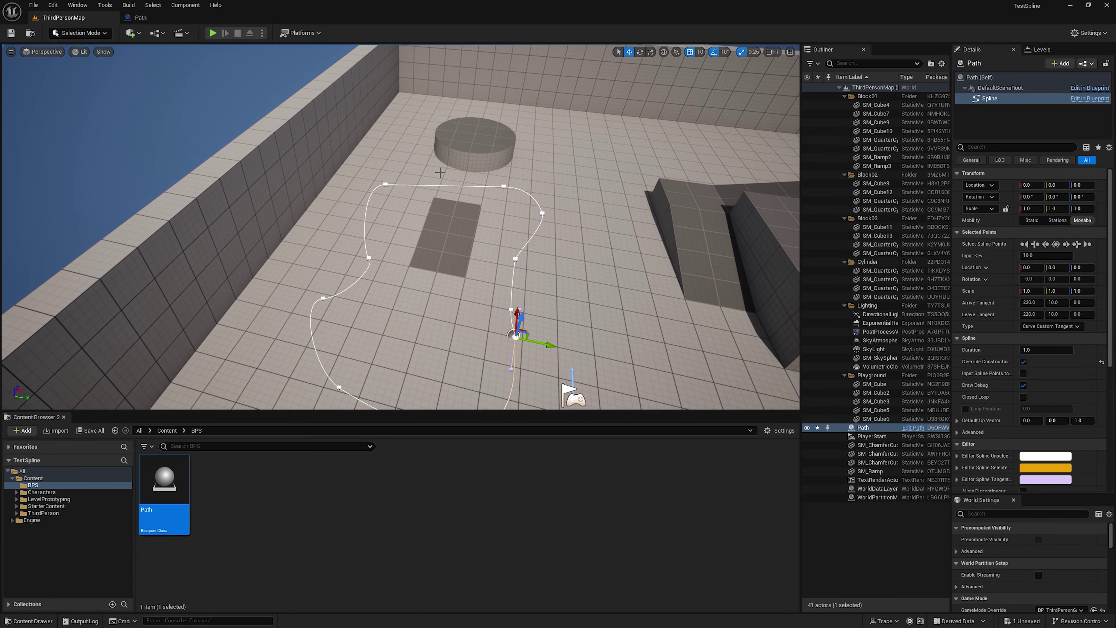
pyautogui.moveTo(355, 294)
pyautogui.keyDown('alt'); pyautogui.mouseDown()
pyautogui.moveTo(346, 357)
pyautogui.moveTo(541, 283)
pyautogui.moveTo(461, 392)
pyautogui.mouseUp(); pyautogui.keyUp('alt')
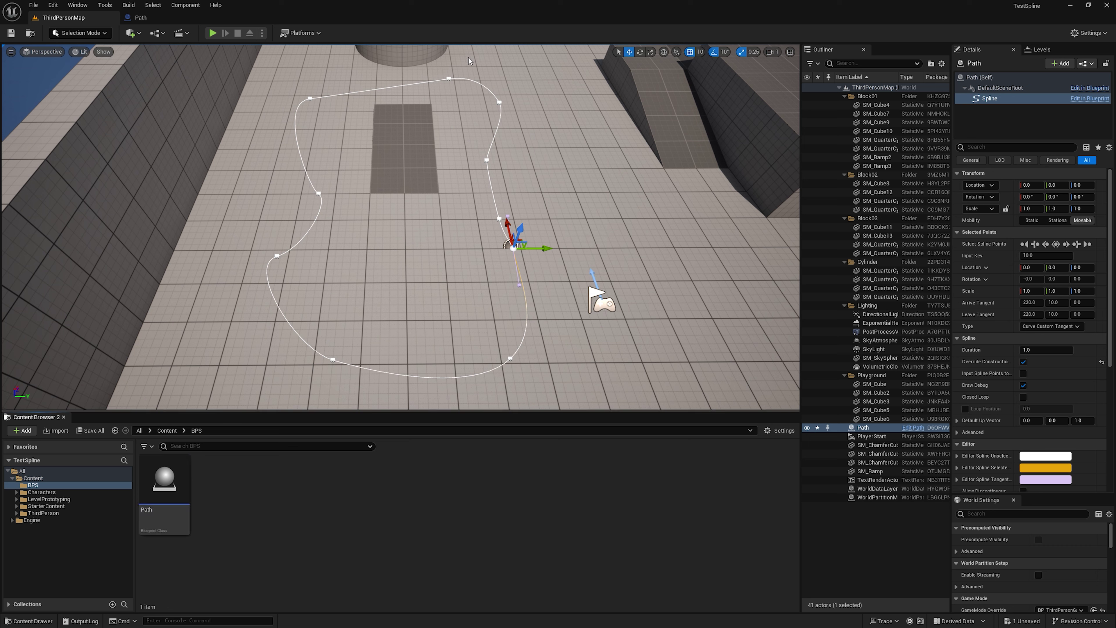
# Create an Actor-based Blueprint Class named Actor in BPS and open it.
pyautogui.rightClick(280, 480)
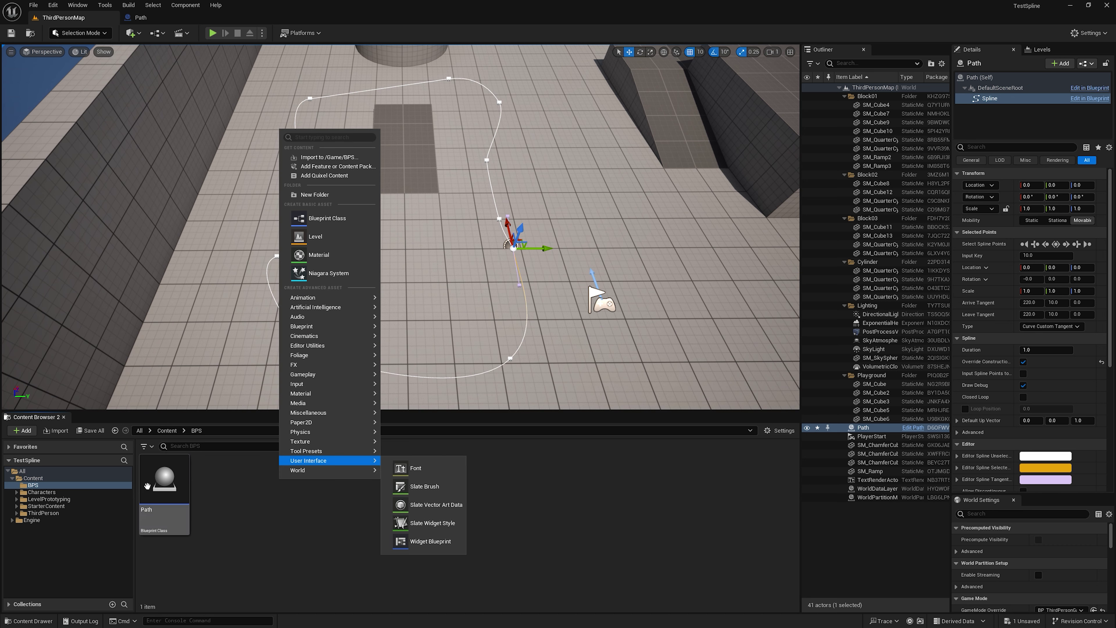
pyautogui.click(349, 224)
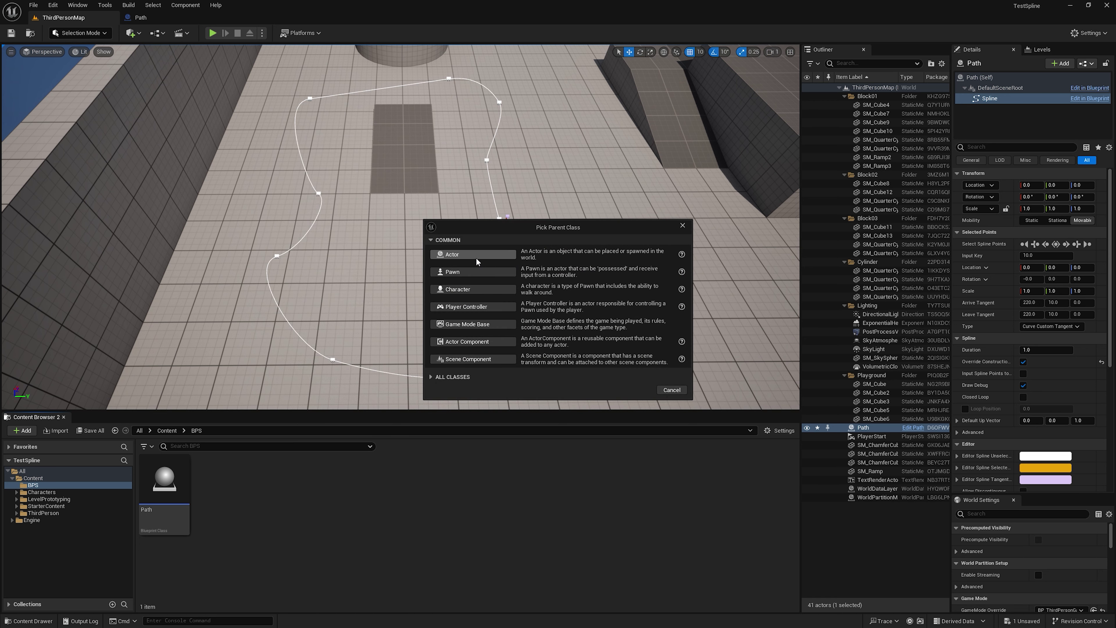
pyautogui.click(462, 254)
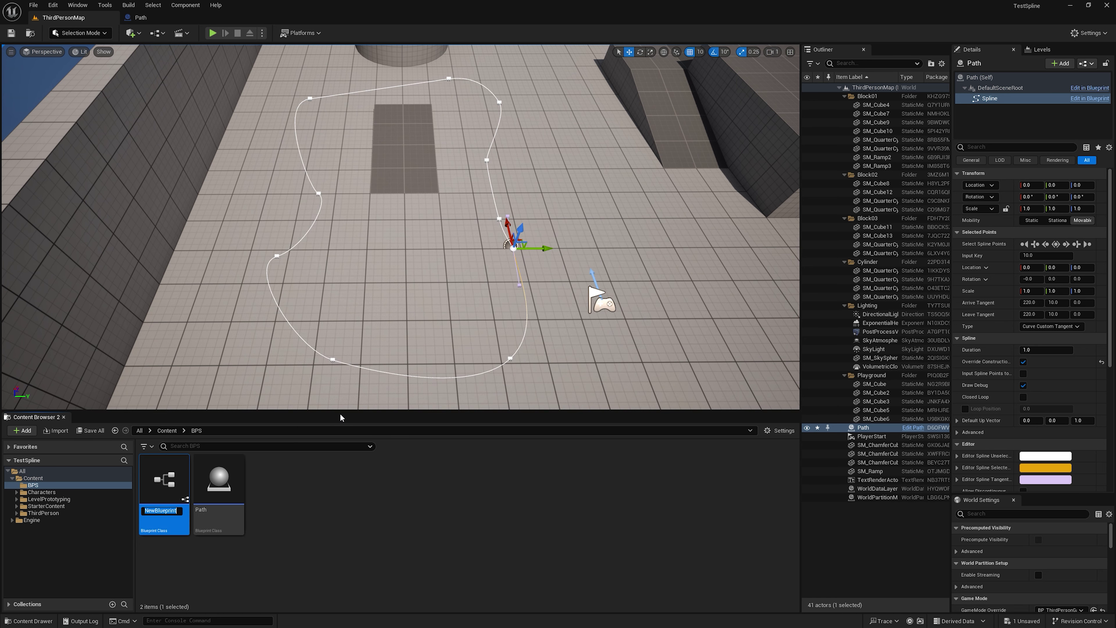
pyautogui.write('Actor')
pyautogui.press('Return')
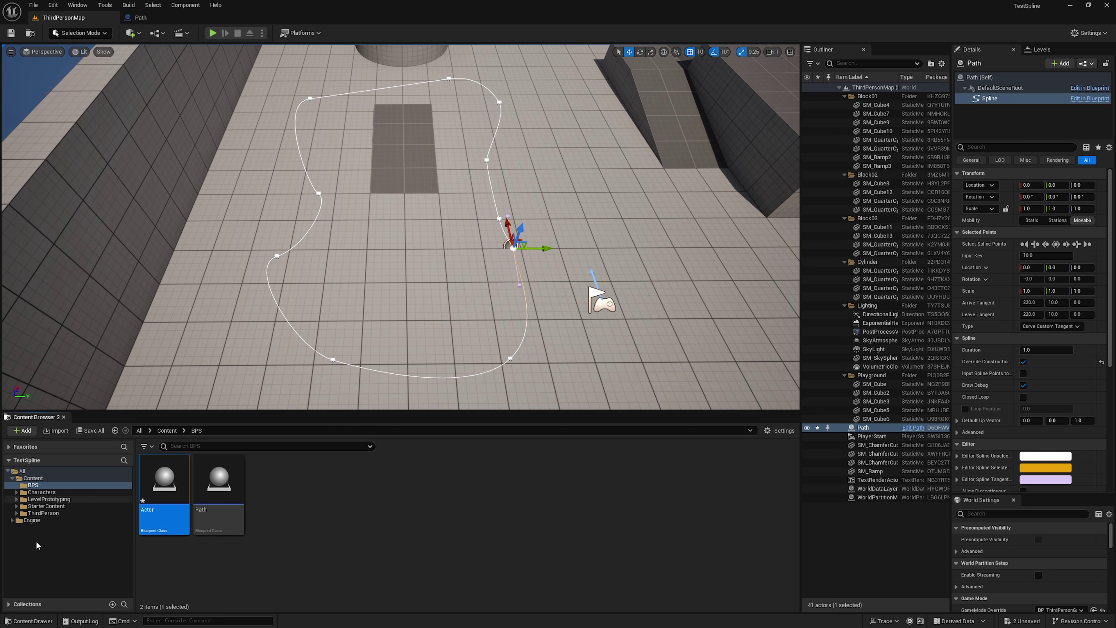
pyautogui.doubleClick(171, 483)
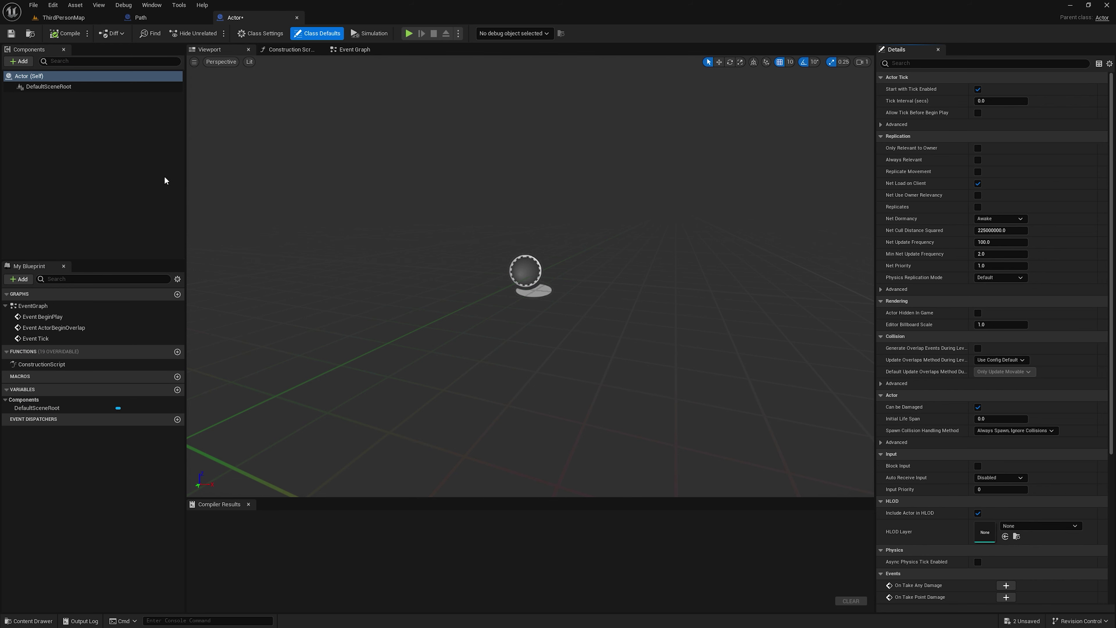
# Add a Sphere component raised to Z 50 and compile the blueprint.
pyautogui.click(20, 61)
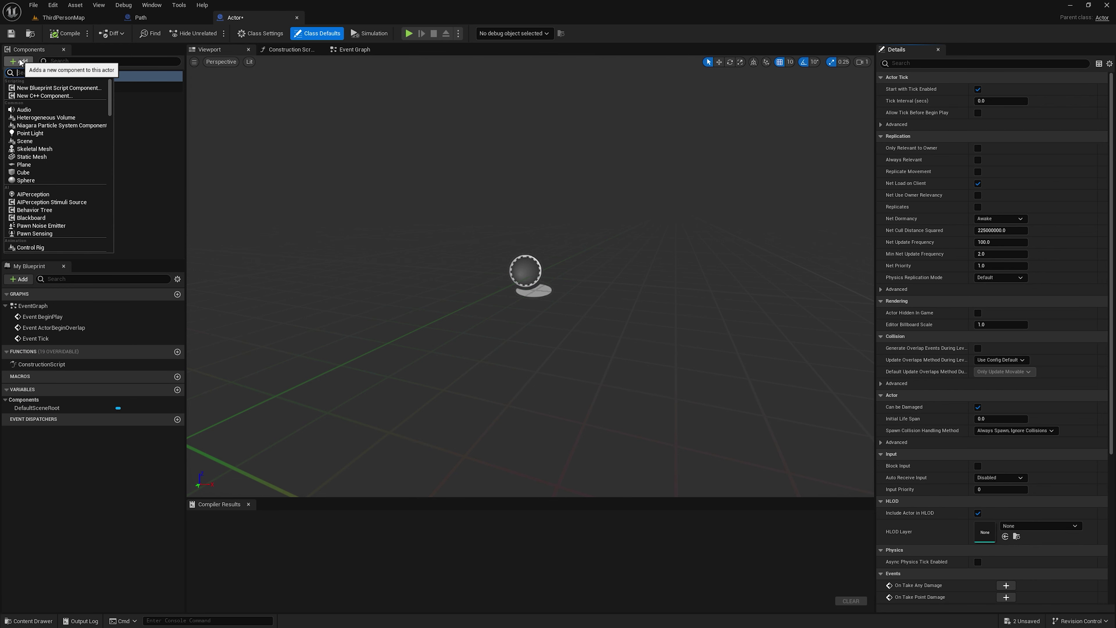
pyautogui.write('stati')
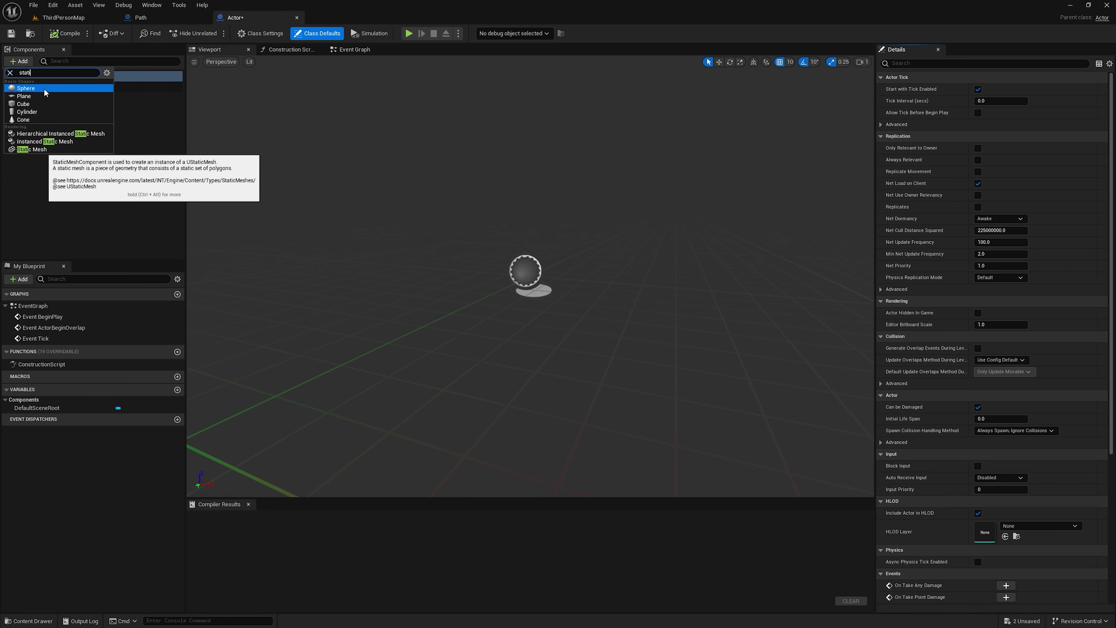
pyautogui.click(27, 88)
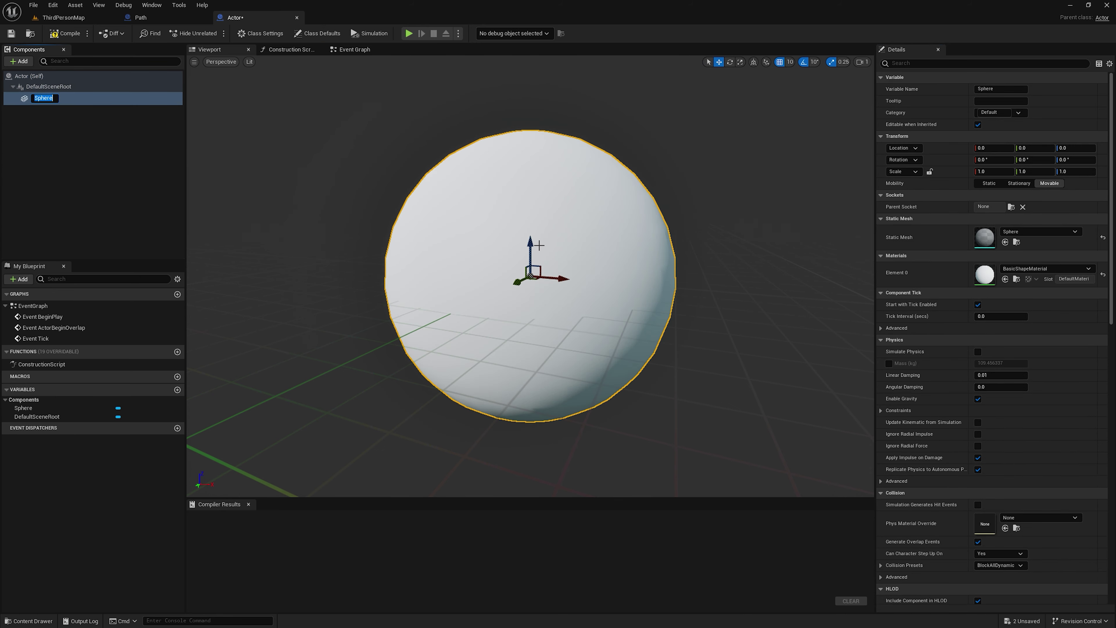
pyautogui.moveTo(539, 245)
pyautogui.mouseDown()
pyautogui.moveTo(543, 138)
pyautogui.moveTo(532, 112)
pyautogui.mouseUp()
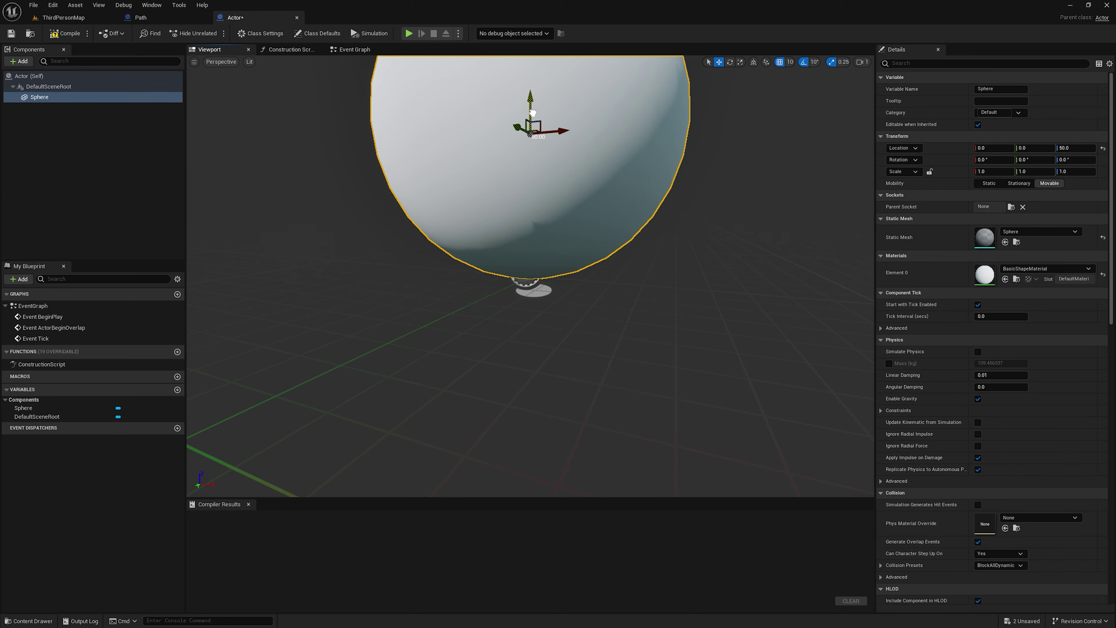
pyautogui.press('f')
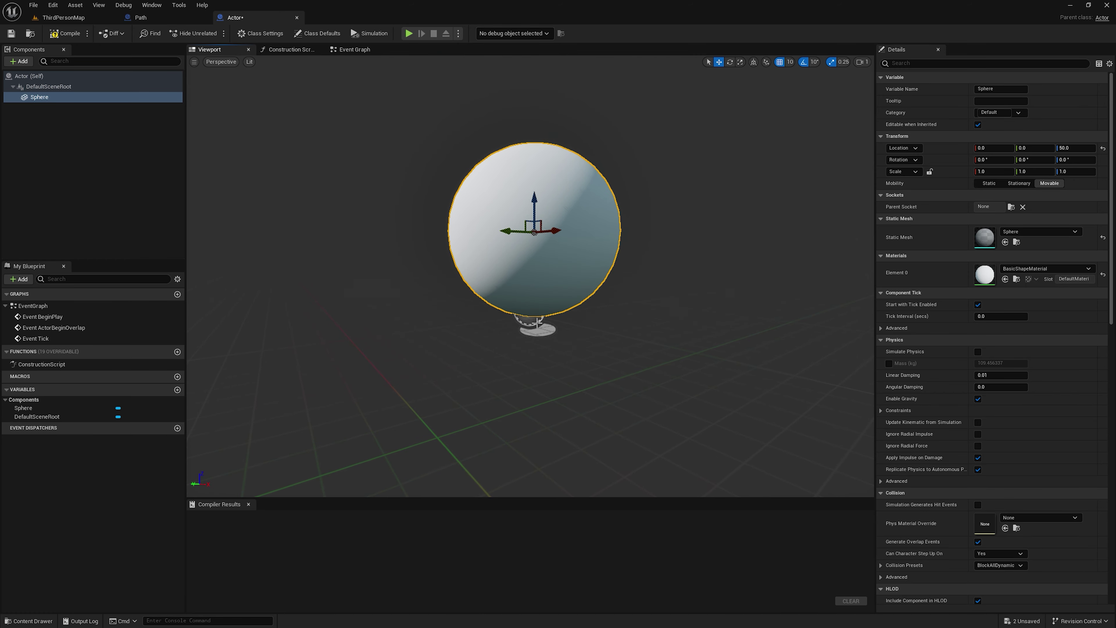
pyautogui.click(45, 35)
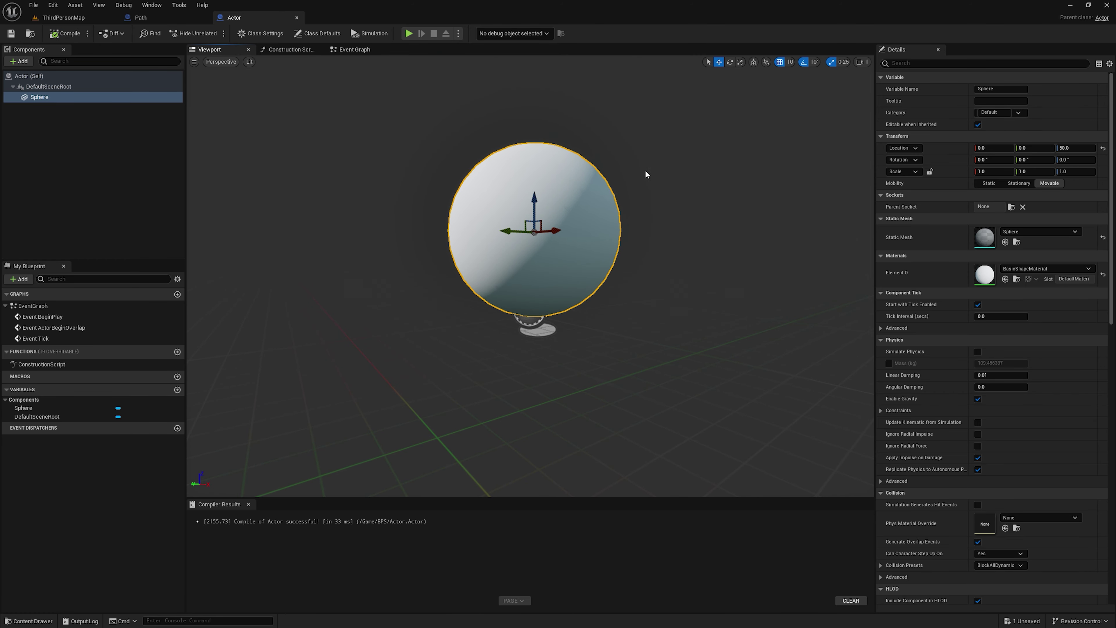
pyautogui.moveTo(297, 113); pyautogui.dragTo(282, 140, button='right')
# Drop the sphere Actor blueprint into the ThirdPersonMap level.
pyautogui.click(62, 18)
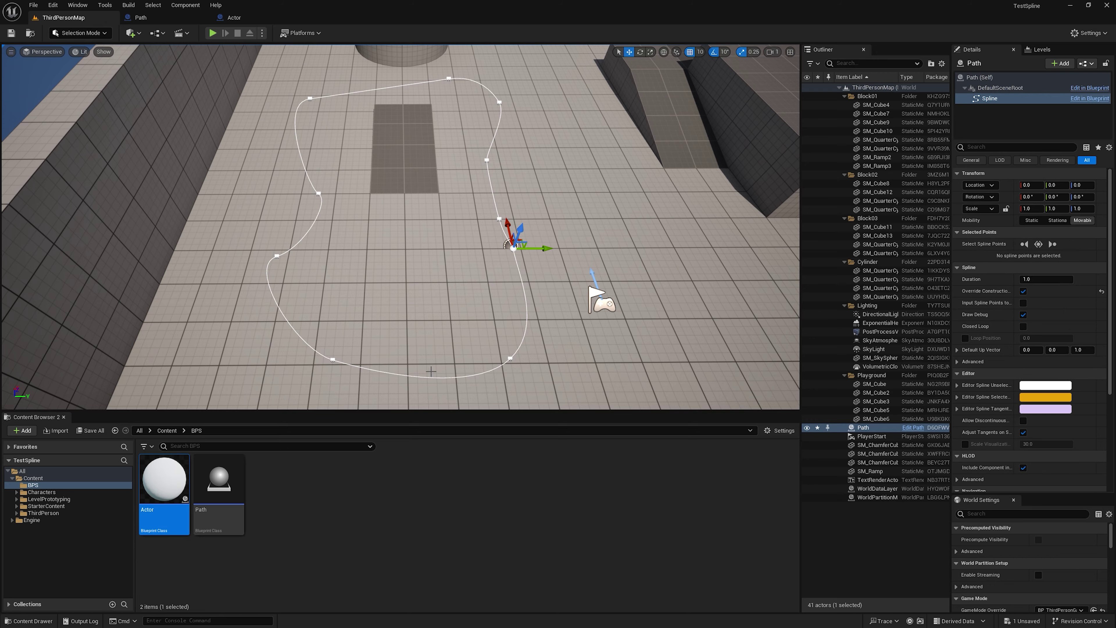
pyautogui.moveTo(165, 484)
pyautogui.mouseDown()
pyautogui.moveTo(540, 273)
pyautogui.moveTo(543, 224)
pyautogui.mouseUp()
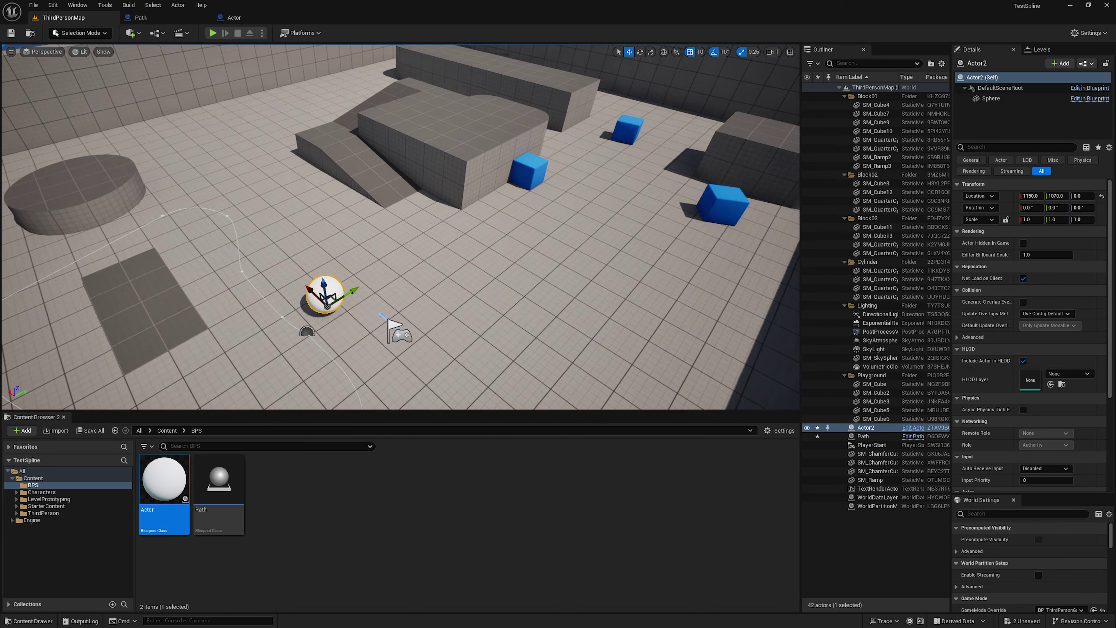
pyautogui.moveTo(543, 224); pyautogui.dragTo(526, 242, button='right')
pyautogui.moveTo(323, 285); pyautogui.dragTo(323, 285, button='right')
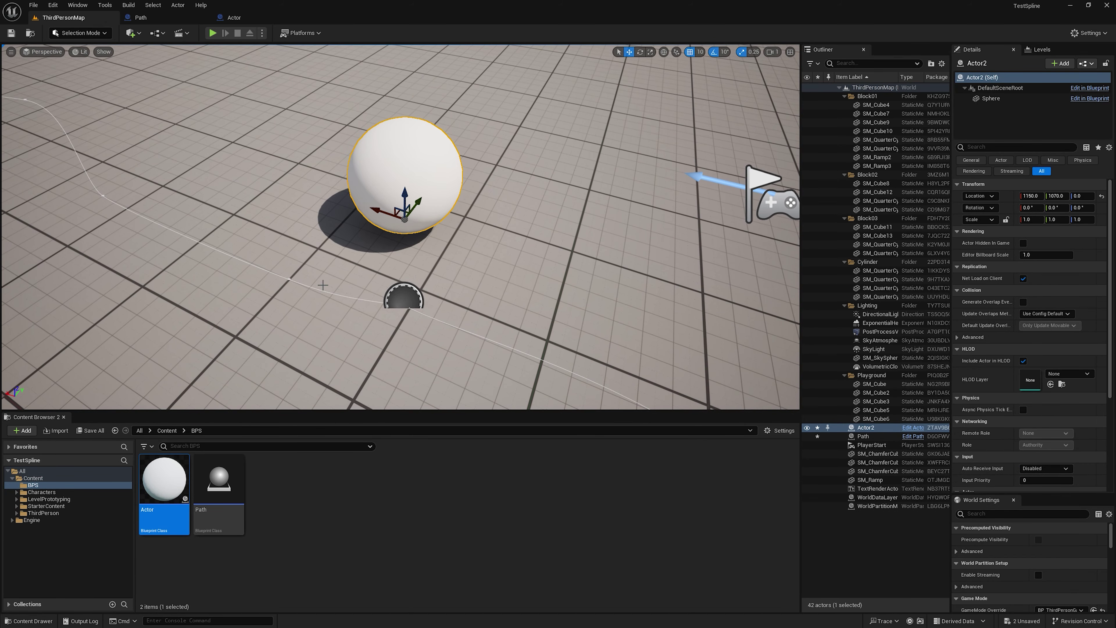
# Paste the Path actor's location 1100, 980, 0 onto the placed Actor2.
pyautogui.click(408, 304)
pyautogui.press('f')
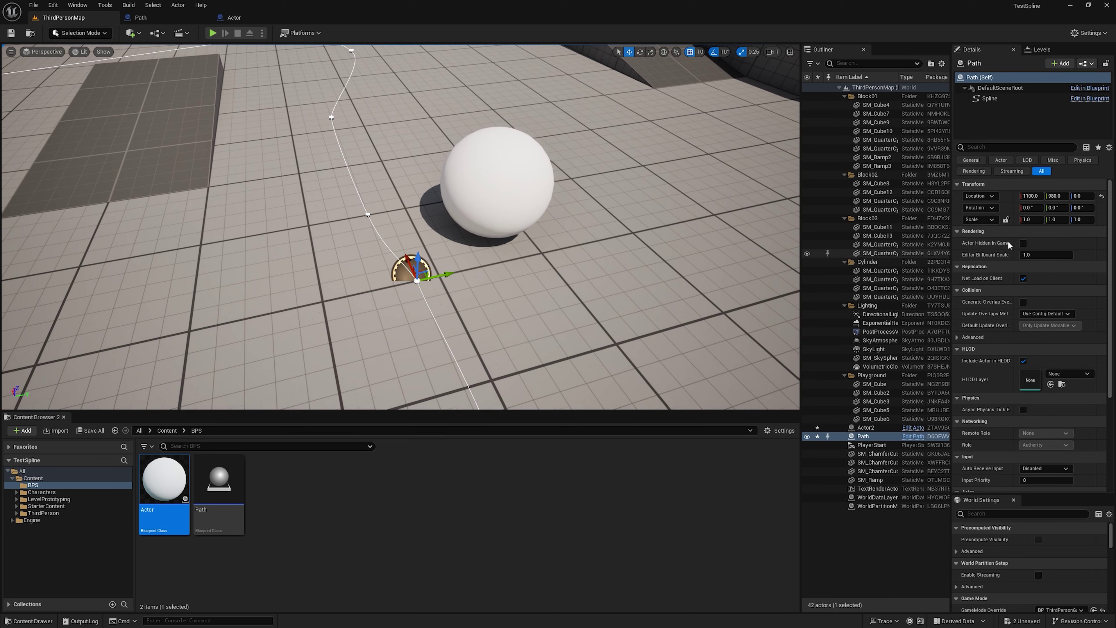
pyautogui.moveTo(952, 192); pyautogui.dragTo(904, 193)
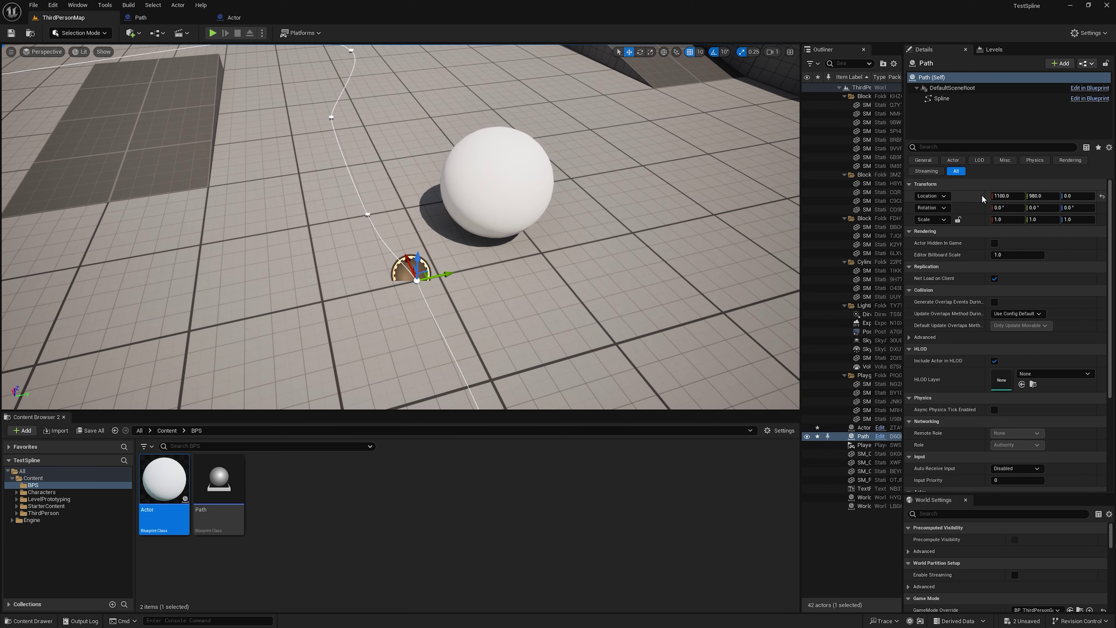
pyautogui.click(521, 187)
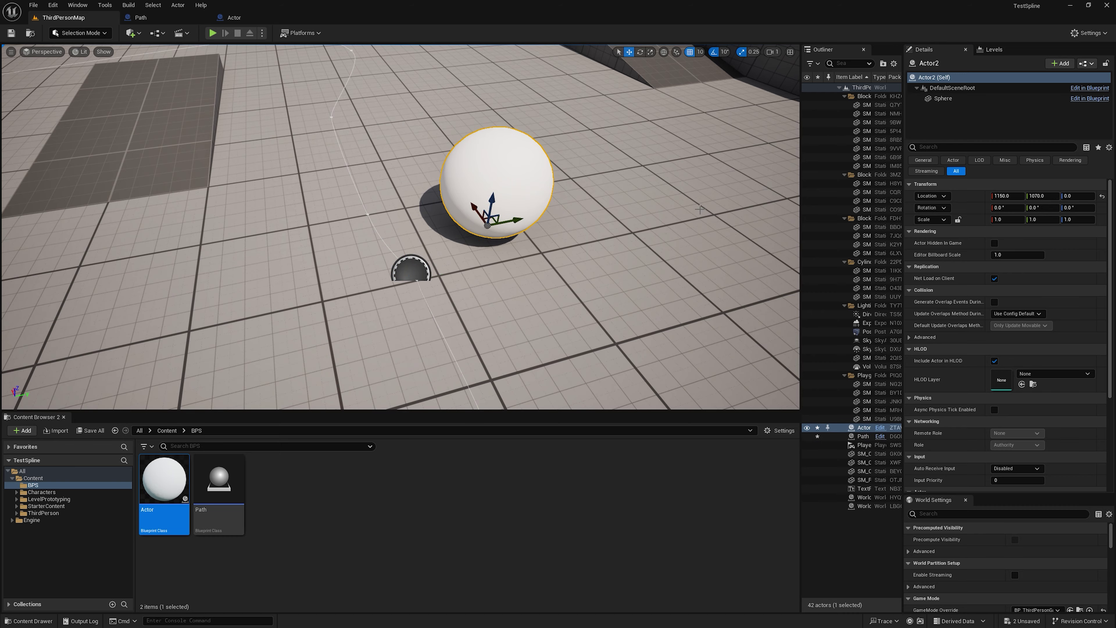
pyautogui.rightClick(988, 200)
pyautogui.click(1006, 222)
pyautogui.moveTo(527, 240)
pyautogui.mouseDown(button='right')
pyautogui.moveTo(505, 239)
pyautogui.moveTo(519, 264)
pyautogui.moveTo(435, 345)
pyautogui.mouseUp(button='right')
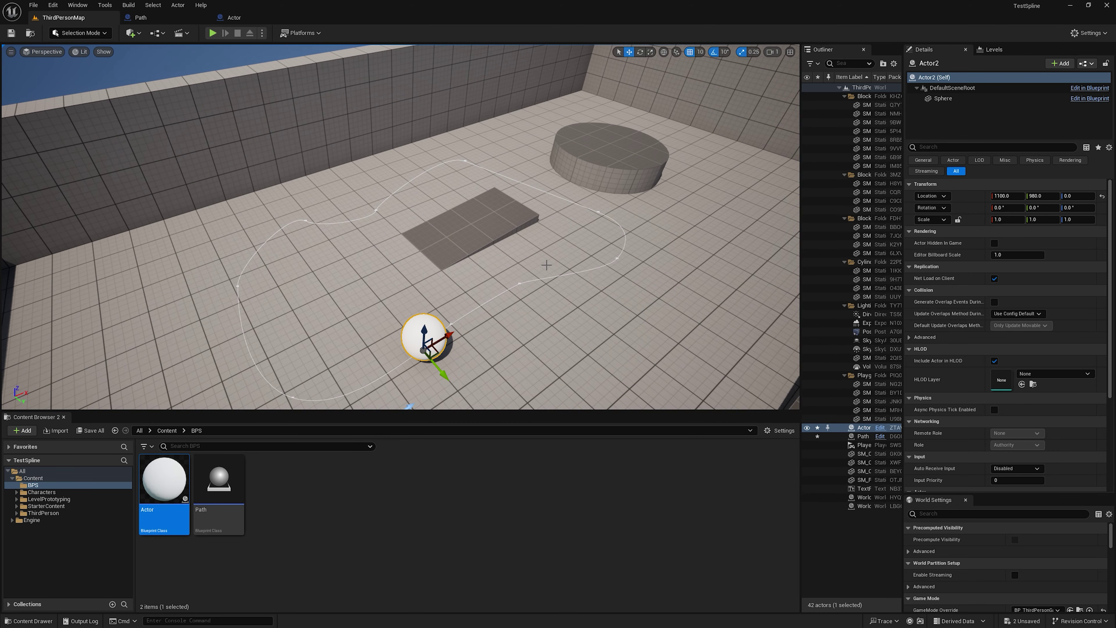
pyautogui.click(235, 19)
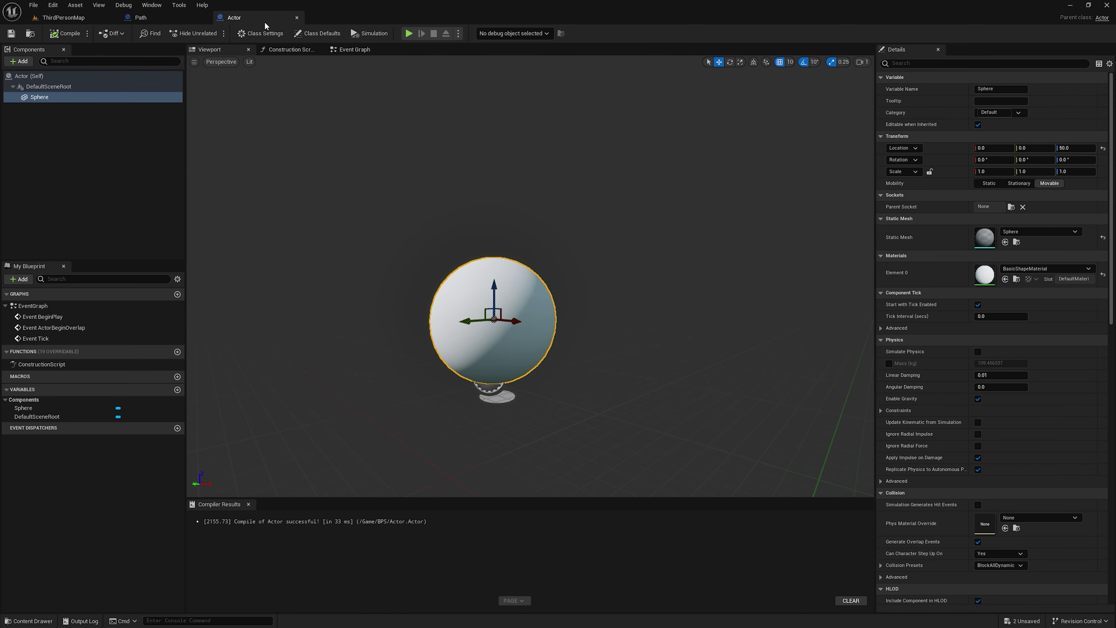
# Add a Get Actor Of Class node for class Path after Event BeginPlay.
pyautogui.click(371, 49)
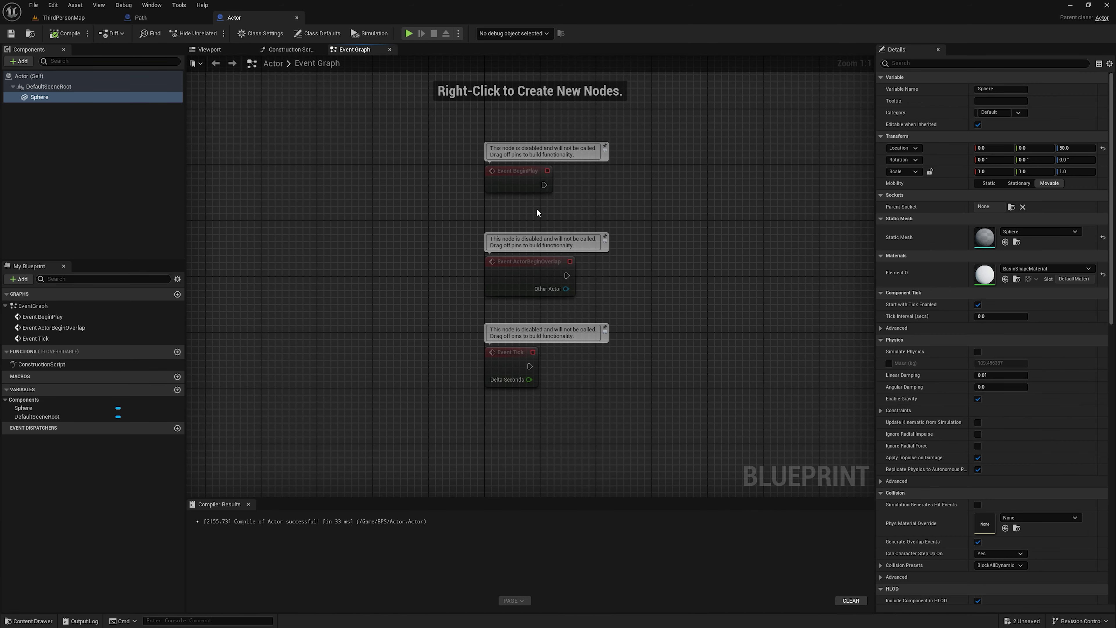
pyautogui.moveTo(495, 196); pyautogui.dragTo(390, 212, button='right')
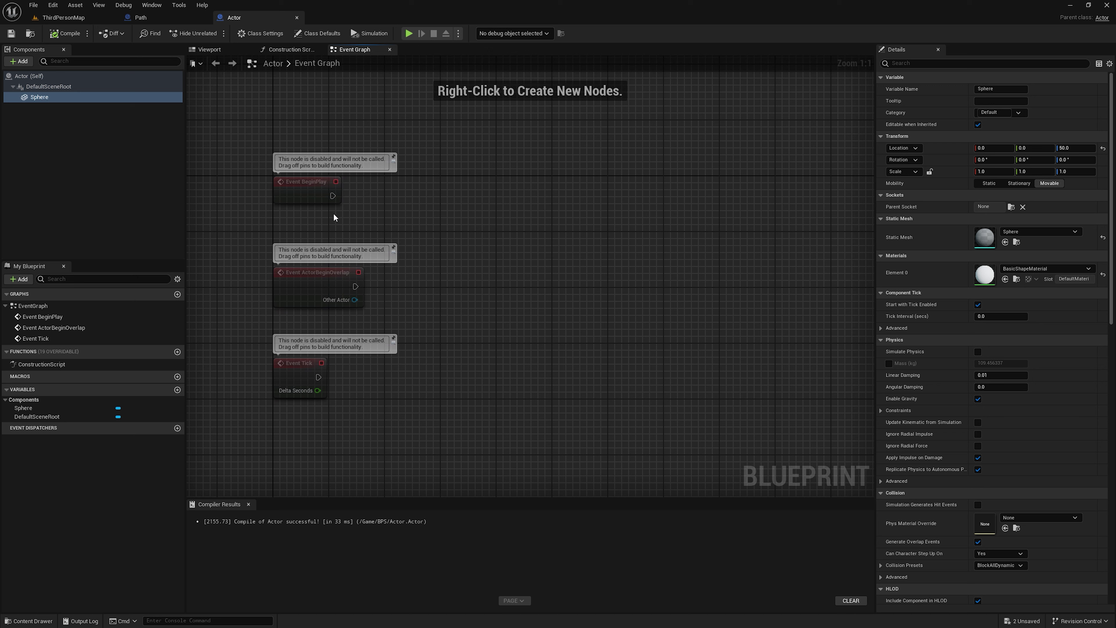
pyautogui.moveTo(333, 195); pyautogui.dragTo(482, 203)
pyautogui.write('get actor')
pyautogui.press('Up')
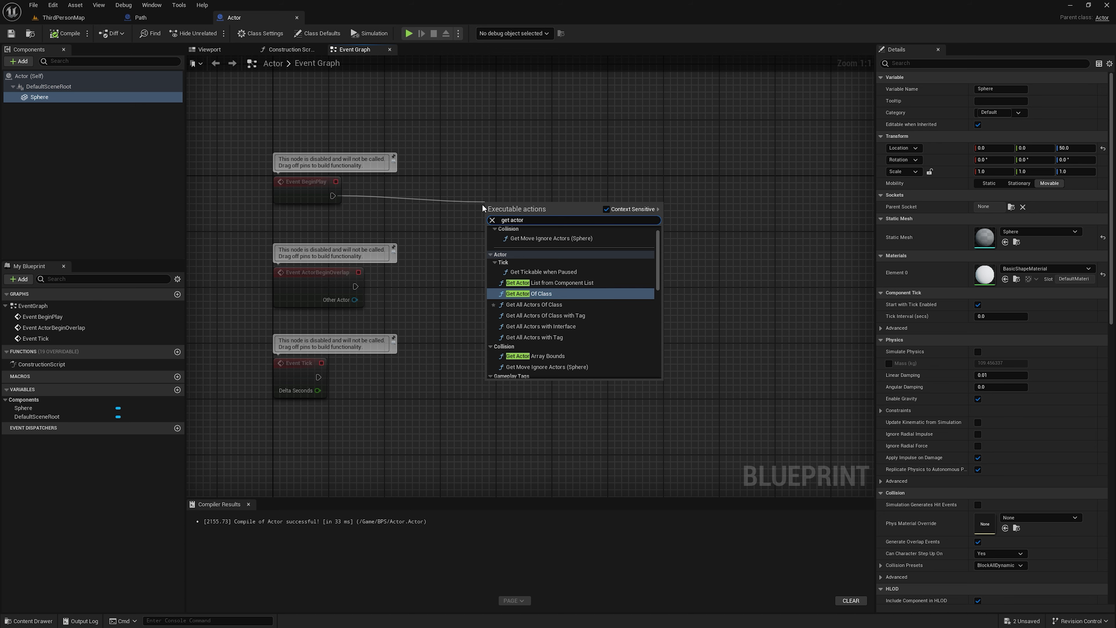
pyautogui.press('Return')
pyautogui.click(530, 237)
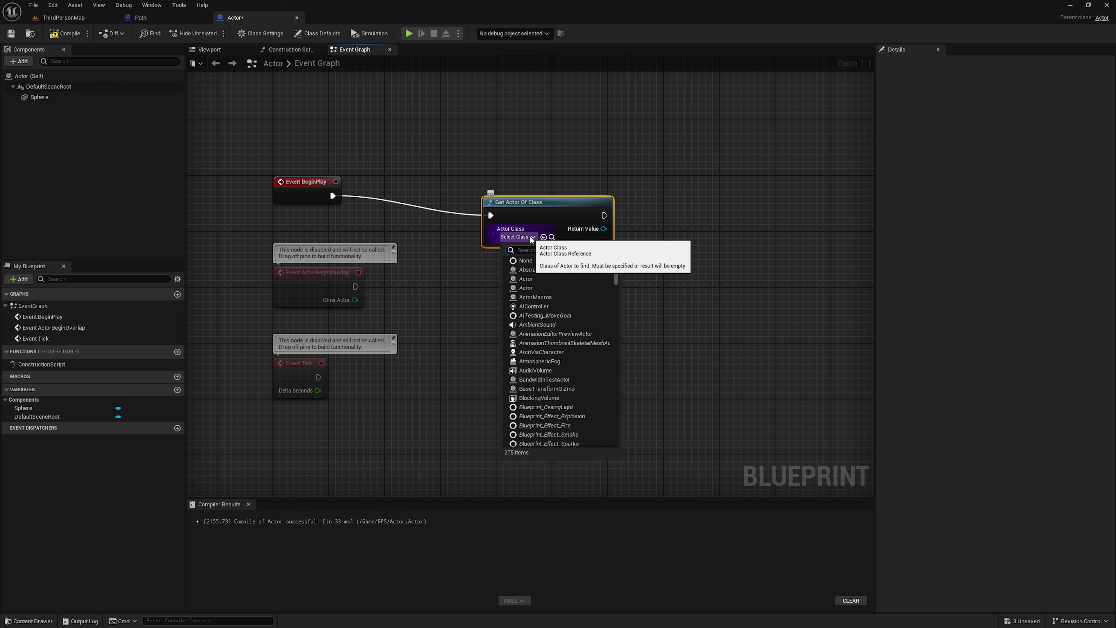
pyautogui.write('path')
pyautogui.press('Return')
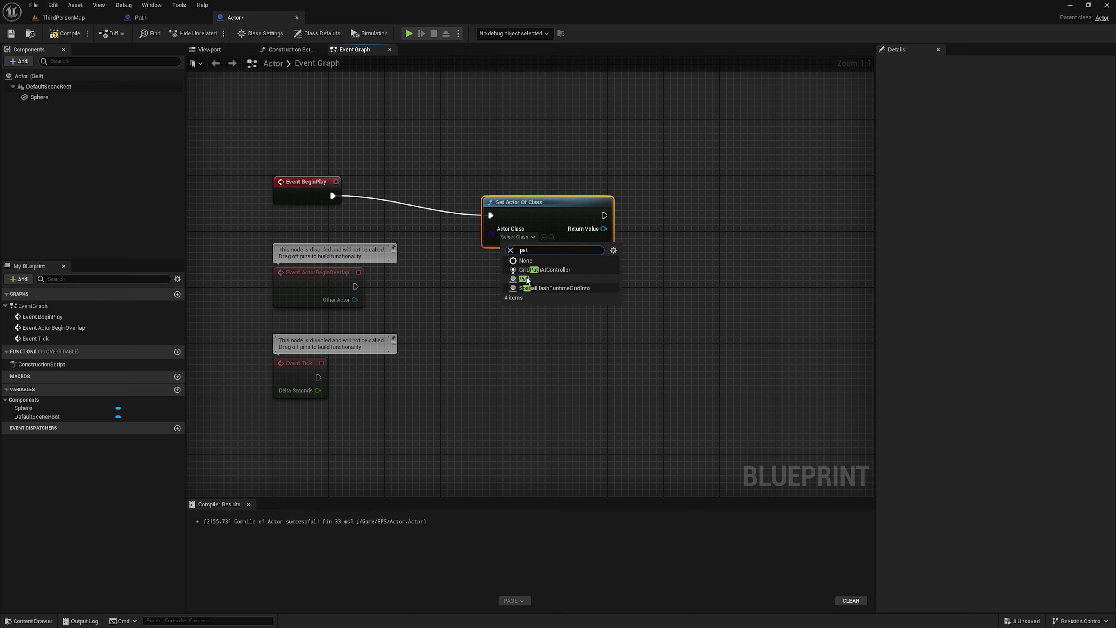
pyautogui.moveTo(540, 214); pyautogui.dragTo(525, 200)
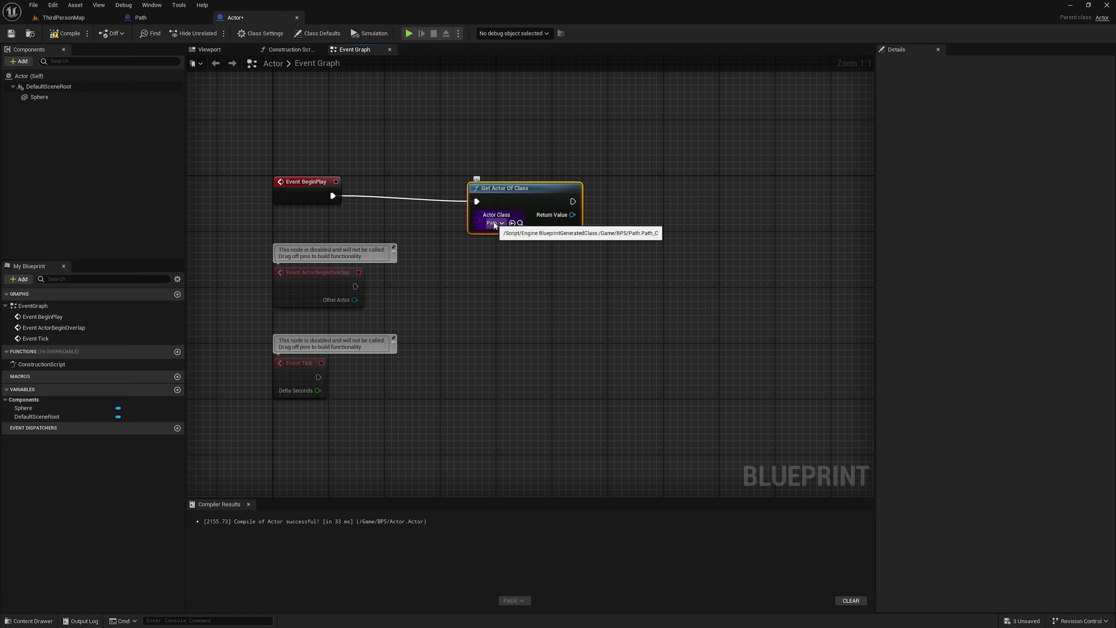
# Promote the Return Value to a variable and rename it Path.
pyautogui.click(147, 21)
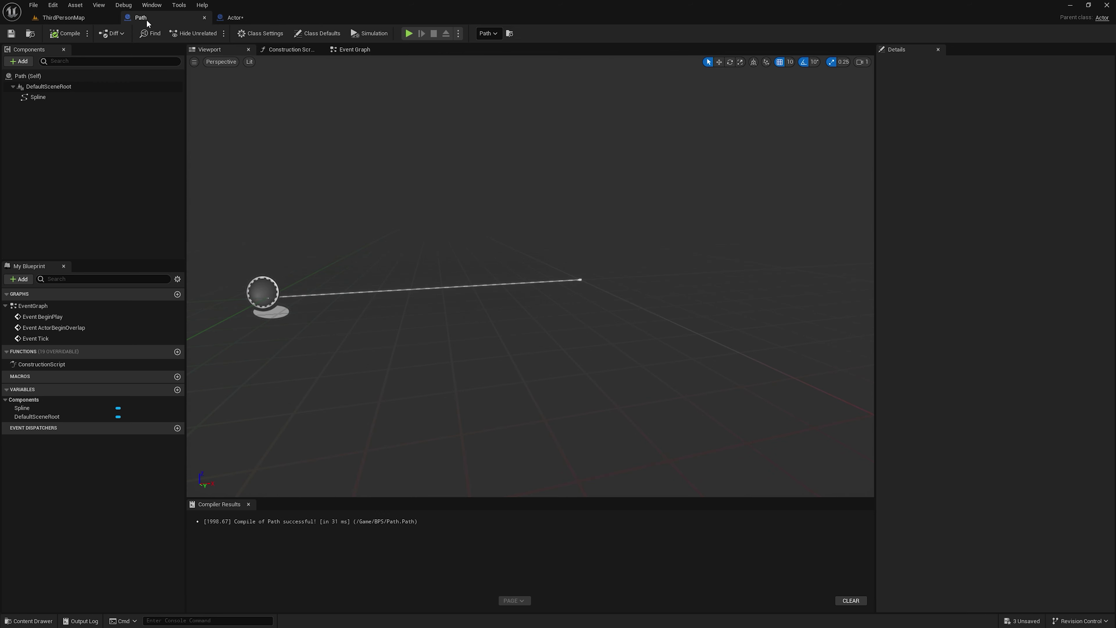
pyautogui.click(235, 18)
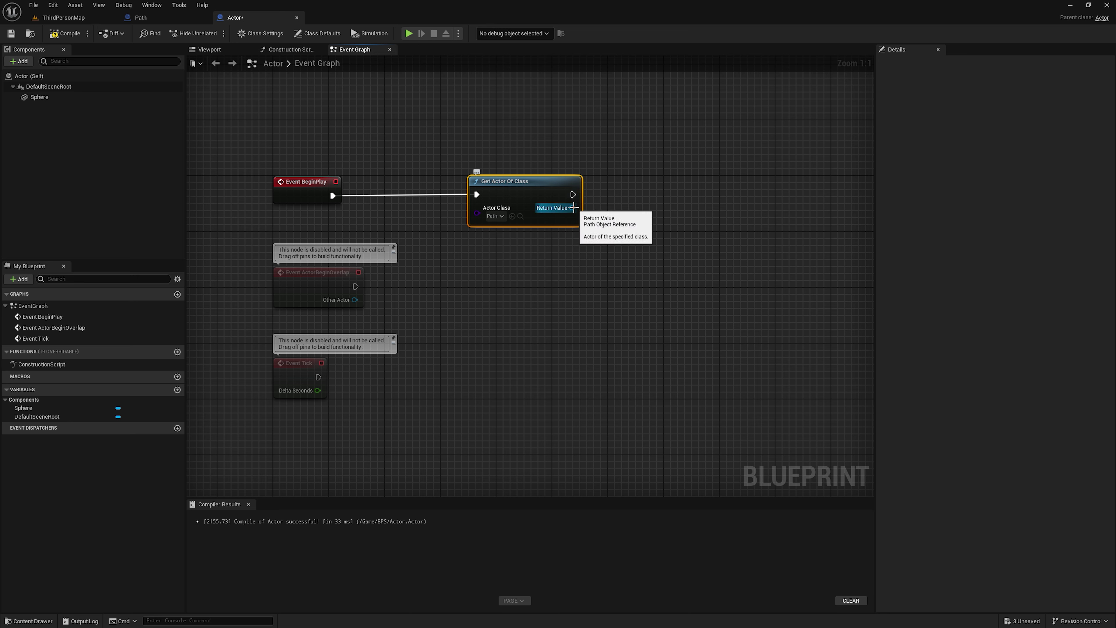
pyautogui.rightClick(571, 208)
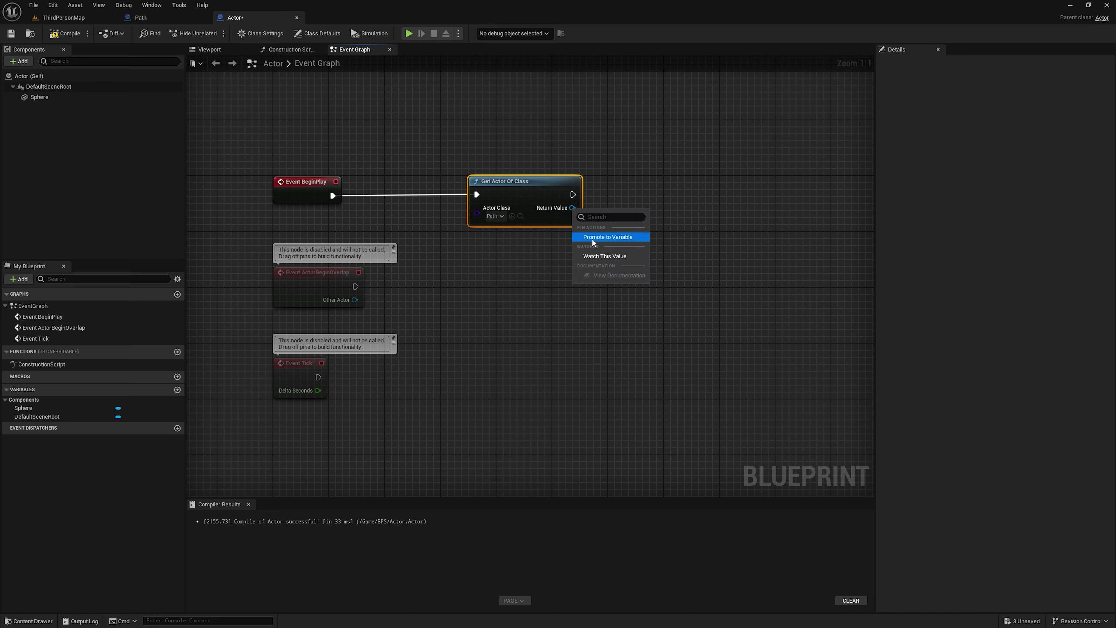
pyautogui.click(604, 238)
pyautogui.click(644, 201)
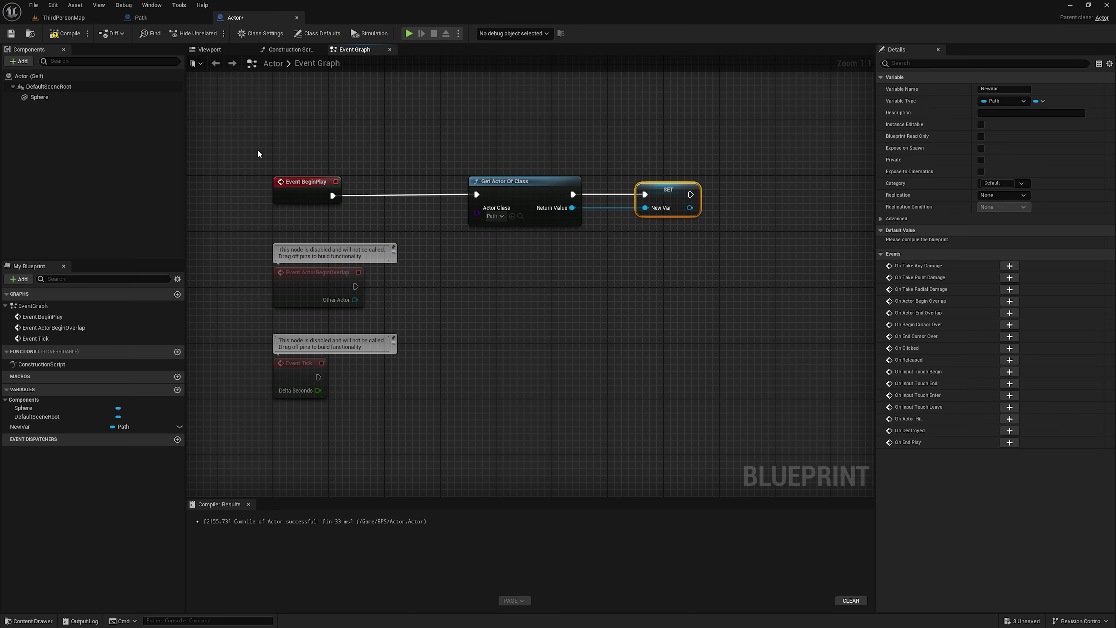
pyautogui.moveTo(257, 154); pyautogui.dragTo(474, 187)
pyautogui.press('q')
pyautogui.click(668, 208)
pyautogui.click(1004, 89)
pyautogui.write('Path')
pyautogui.press('Return')
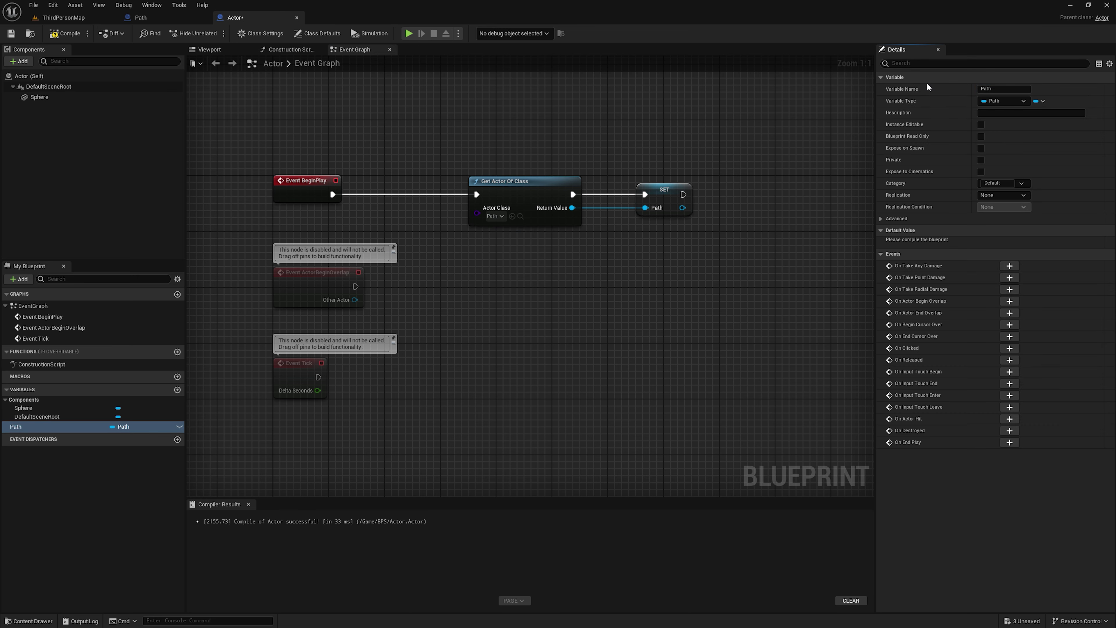
pyautogui.moveTo(705, 146); pyautogui.dragTo(645, 138, button='right')
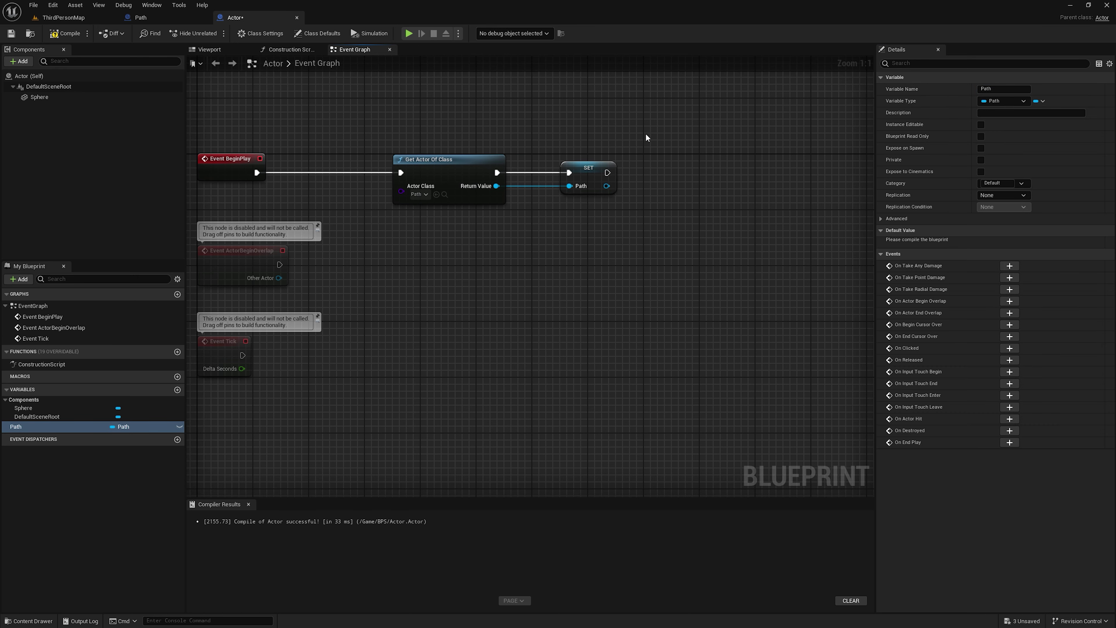
# Add a custom event named MoveAlongPath to the graph.
pyautogui.rightClick(523, 298)
pyautogui.write('custom')
pyautogui.press('Return')
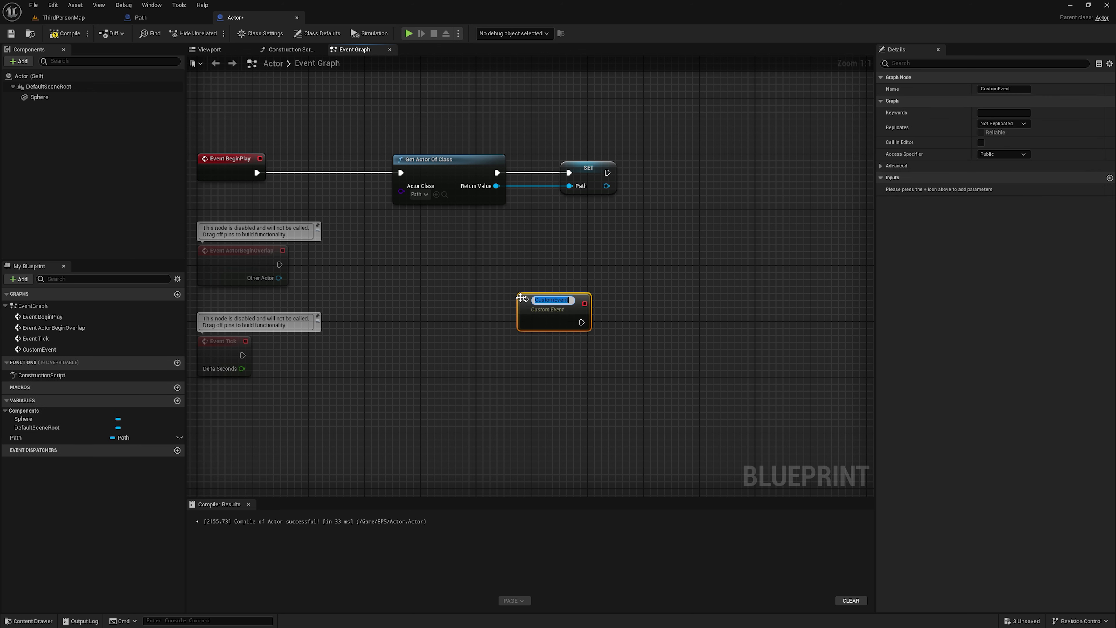
pyautogui.write('Move')
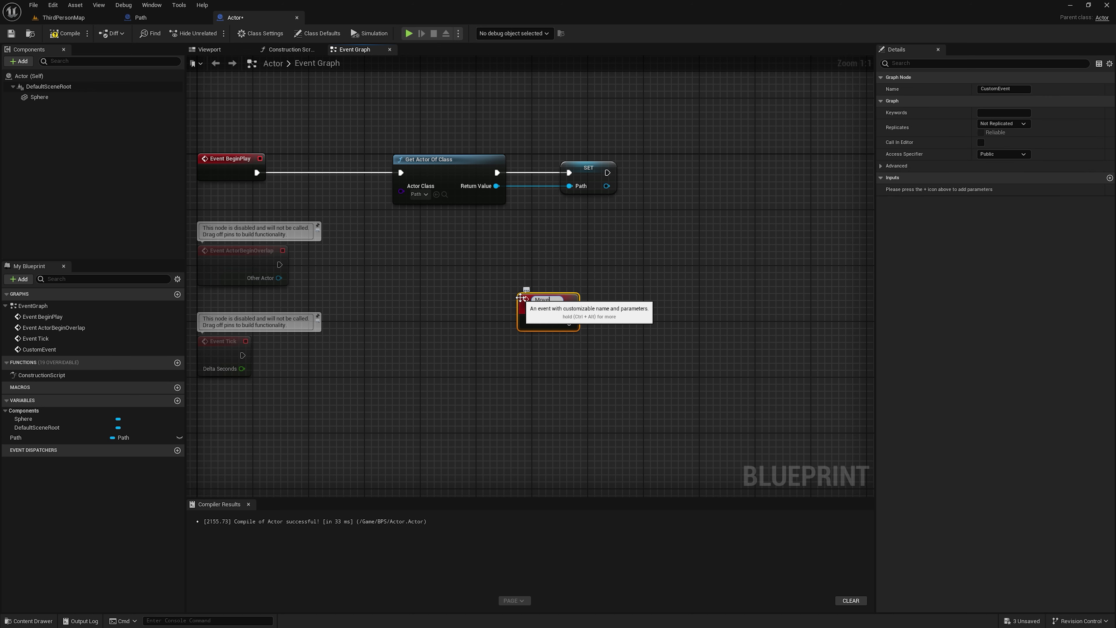
pyautogui.write('AlongPath')
pyautogui.press('Return')
pyautogui.click(630, 306)
# Call Move Along Path after the SET Path node, placing the event below Event Tick.
pyautogui.moveTo(607, 172); pyautogui.dragTo(660, 176)
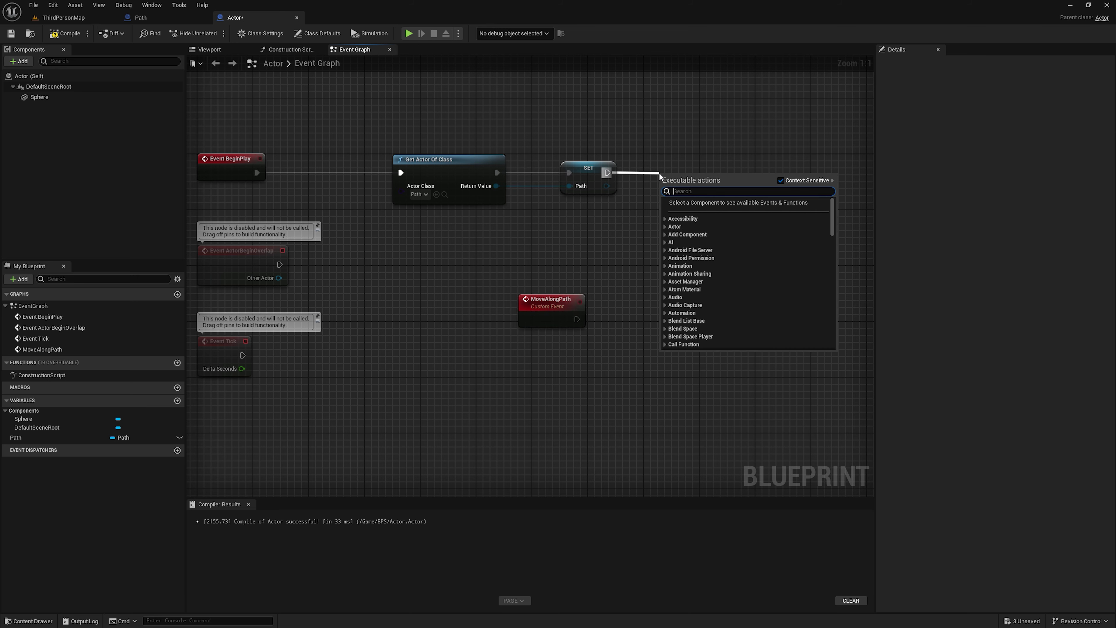
pyautogui.write('move')
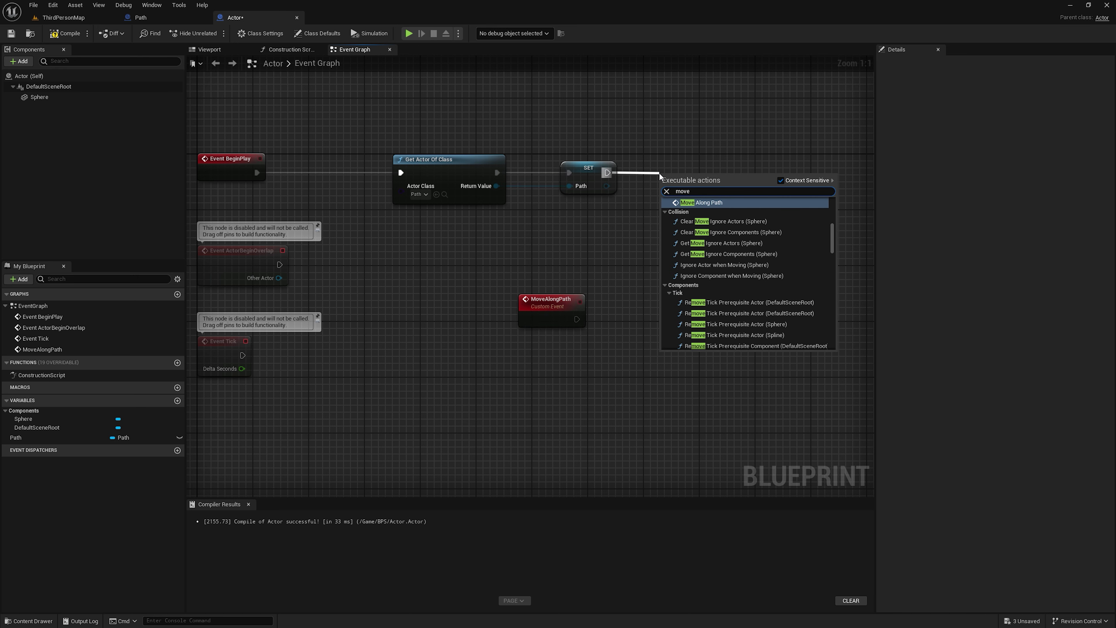
pyautogui.press('Return')
pyautogui.moveTo(552, 300); pyautogui.dragTo(431, 328)
pyautogui.moveTo(431, 328); pyautogui.dragTo(536, 268, button='right')
pyautogui.moveTo(545, 304)
pyautogui.mouseDown()
pyautogui.moveTo(375, 360)
pyautogui.moveTo(340, 359)
pyautogui.mouseUp()
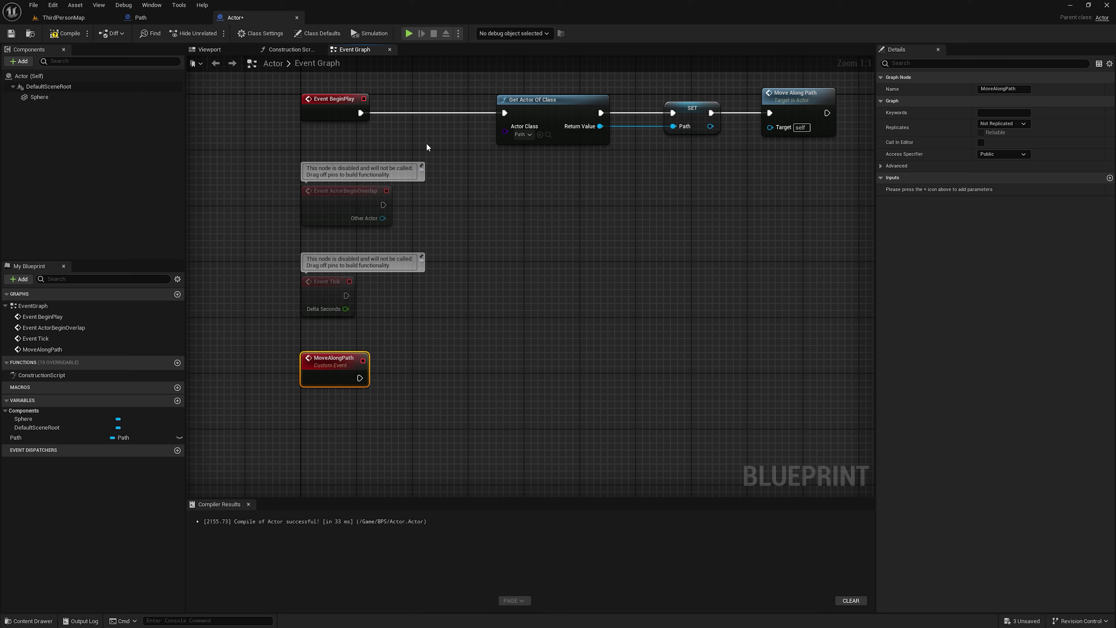
pyautogui.click(218, 48)
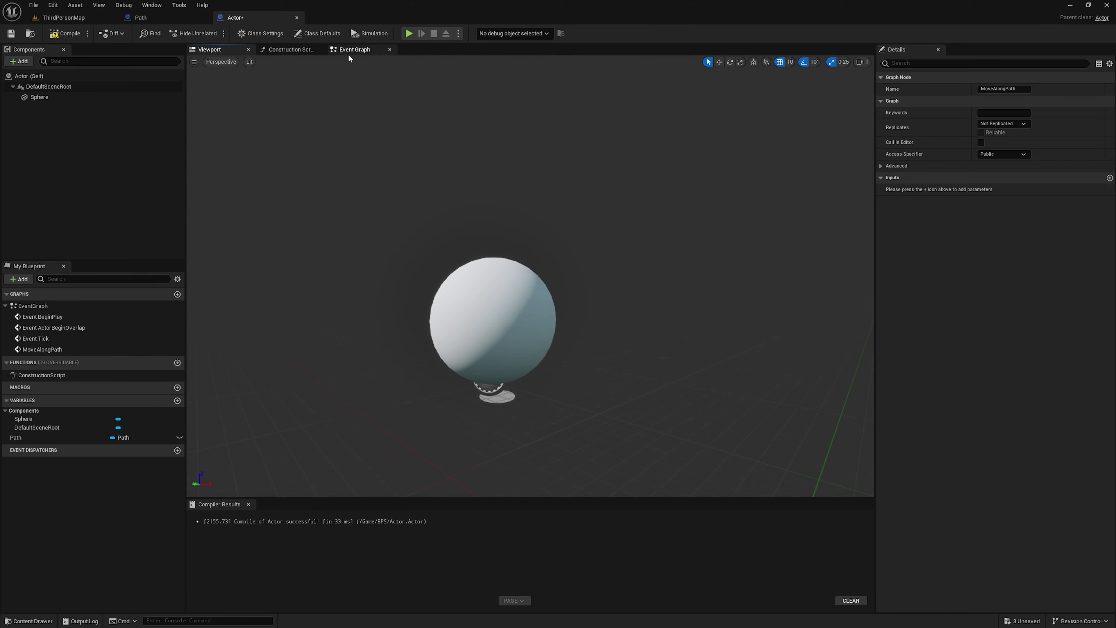
pyautogui.click(350, 51)
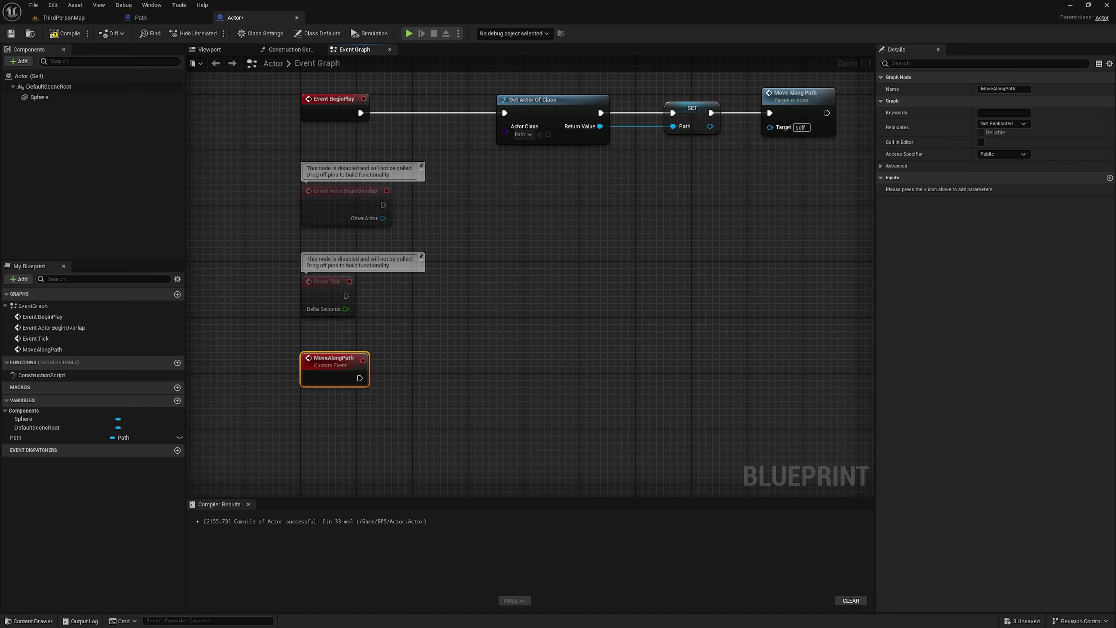
# Add a Timeline node with its default name and open its editor.
pyautogui.rightClick(517, 374)
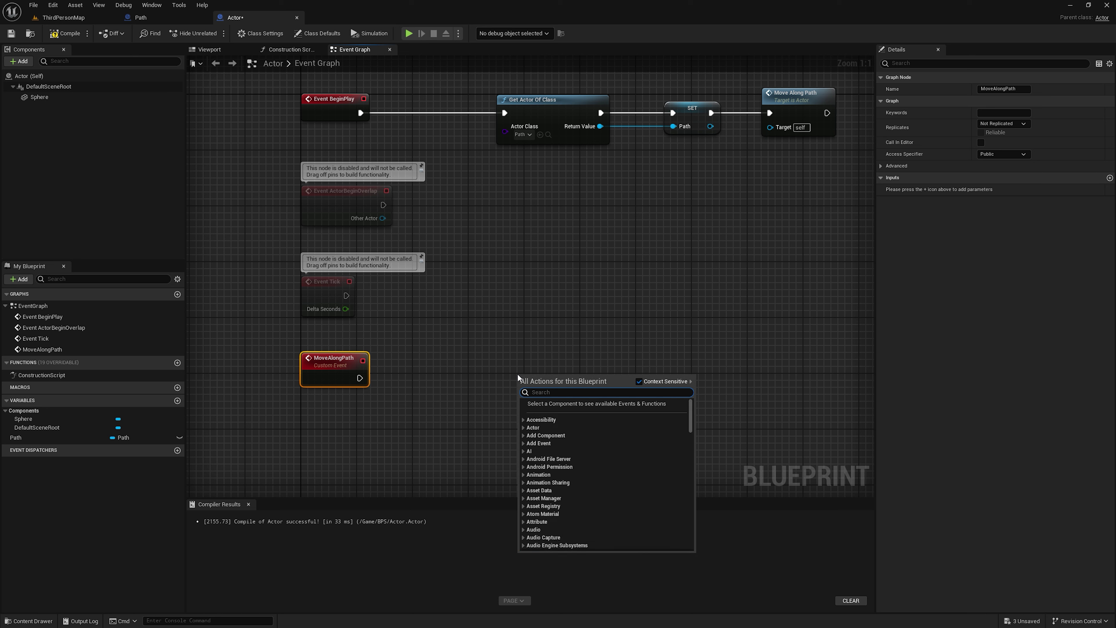
pyautogui.write('time')
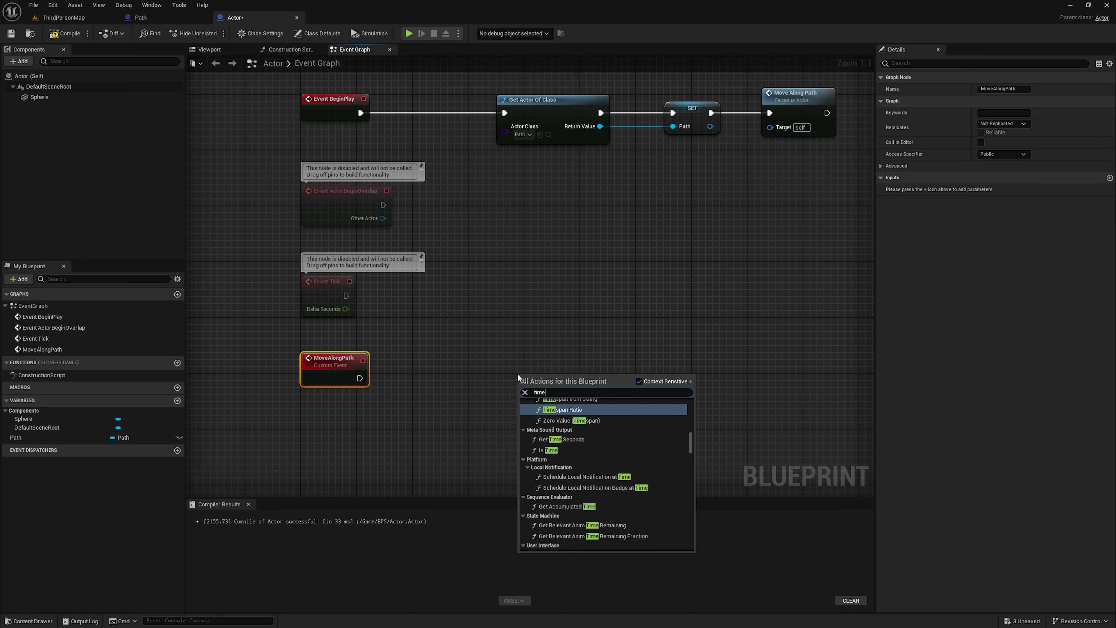
pyautogui.write('line')
pyautogui.press('Return')
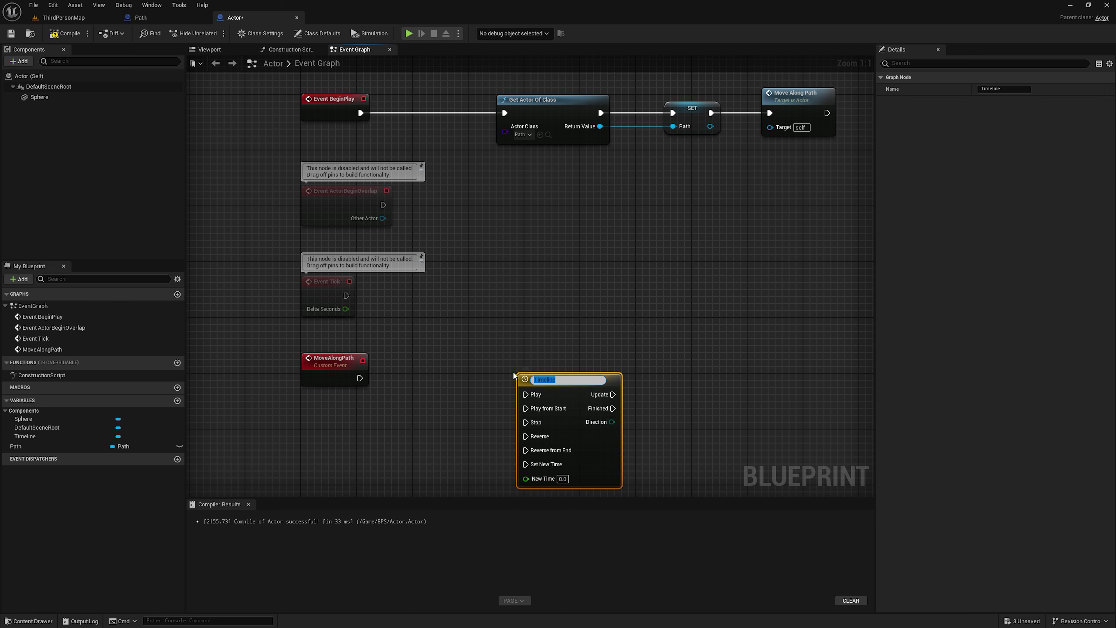
pyautogui.click(512, 370)
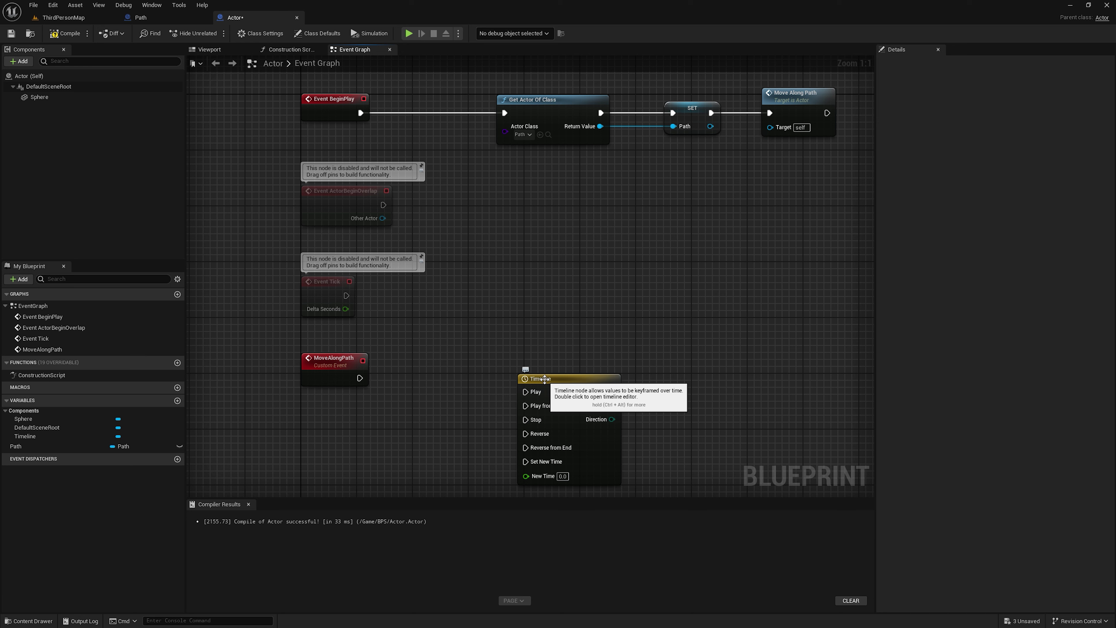
pyautogui.moveTo(545, 379); pyautogui.dragTo(600, 239, button='right')
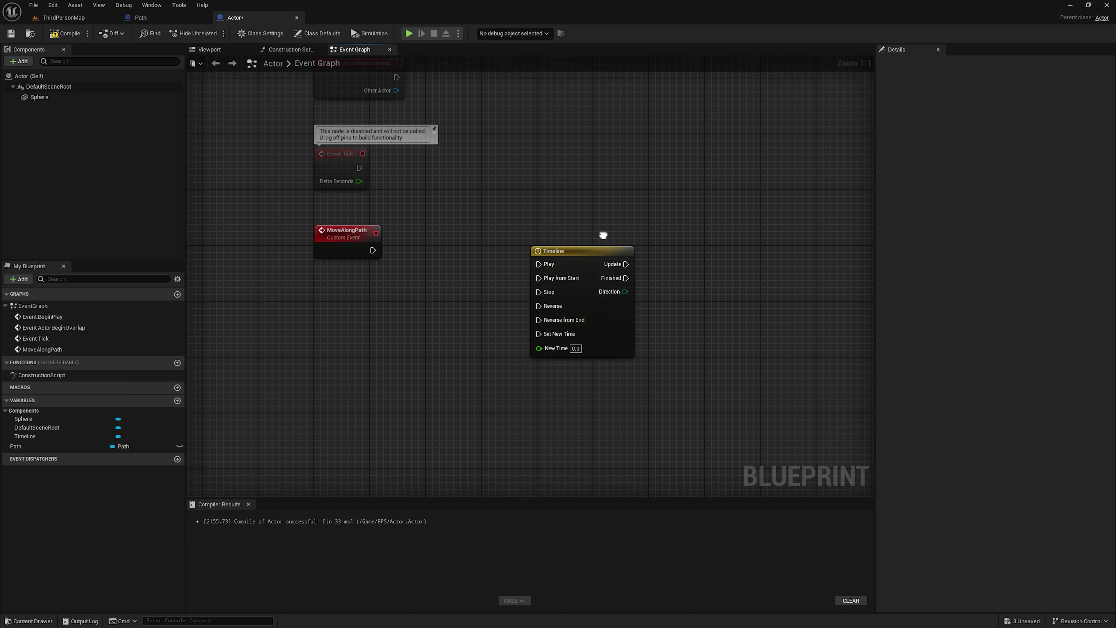
pyautogui.doubleClick(587, 255)
pyautogui.click(206, 74)
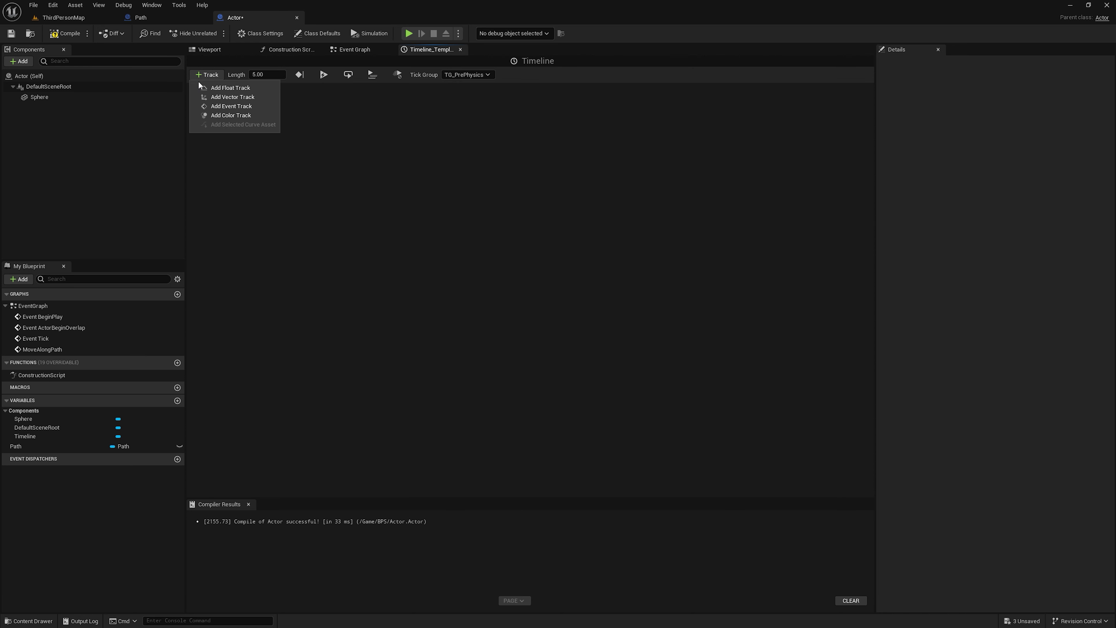
# Add a float track and place its first curve key at time 0.
pyautogui.click(215, 88)
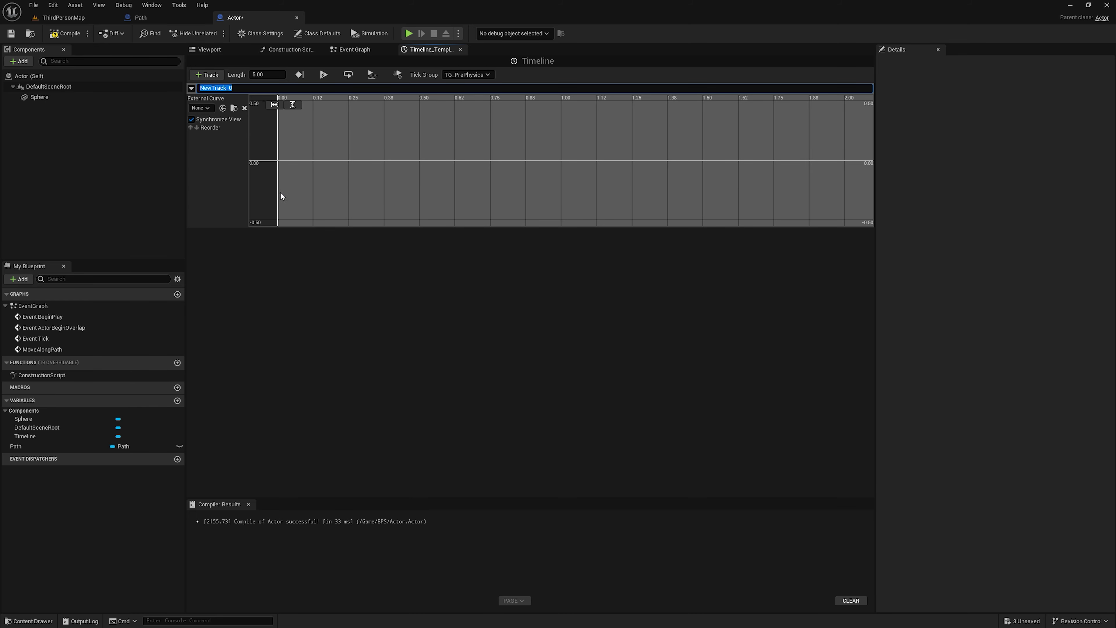
pyautogui.rightClick(337, 143)
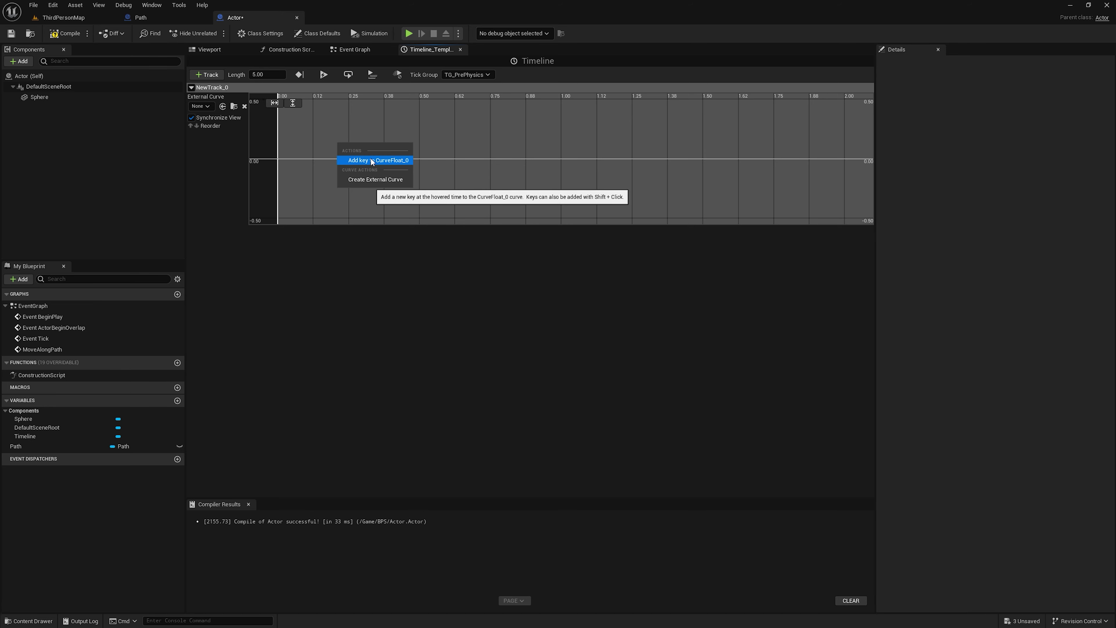
pyautogui.click(390, 161)
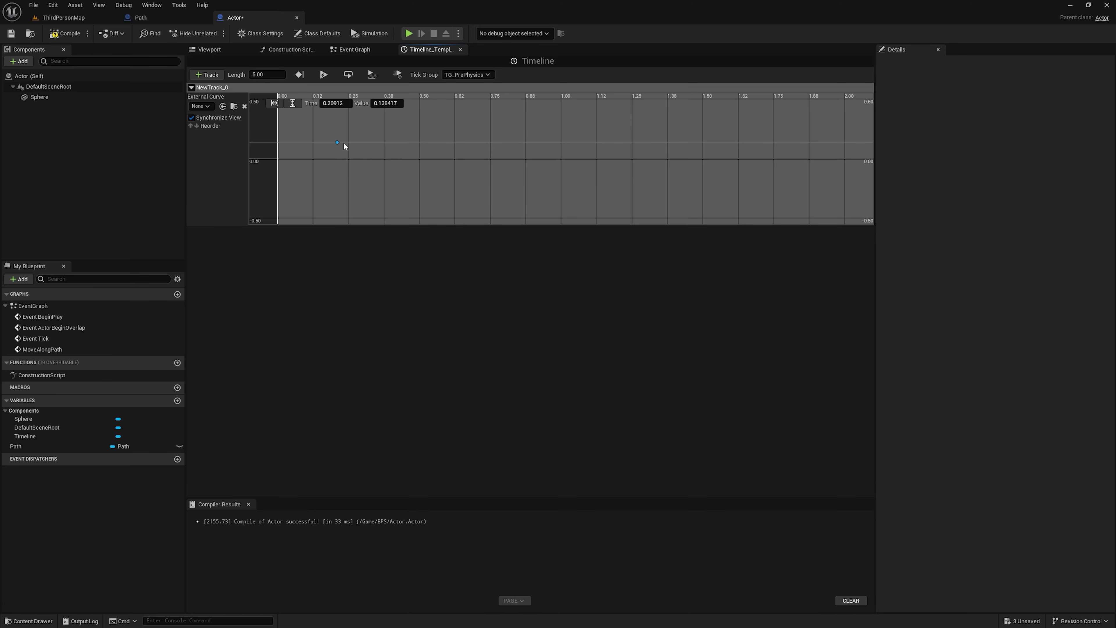
pyautogui.click(334, 103)
pyautogui.write('0')
pyautogui.click(386, 103)
pyautogui.click(386, 165)
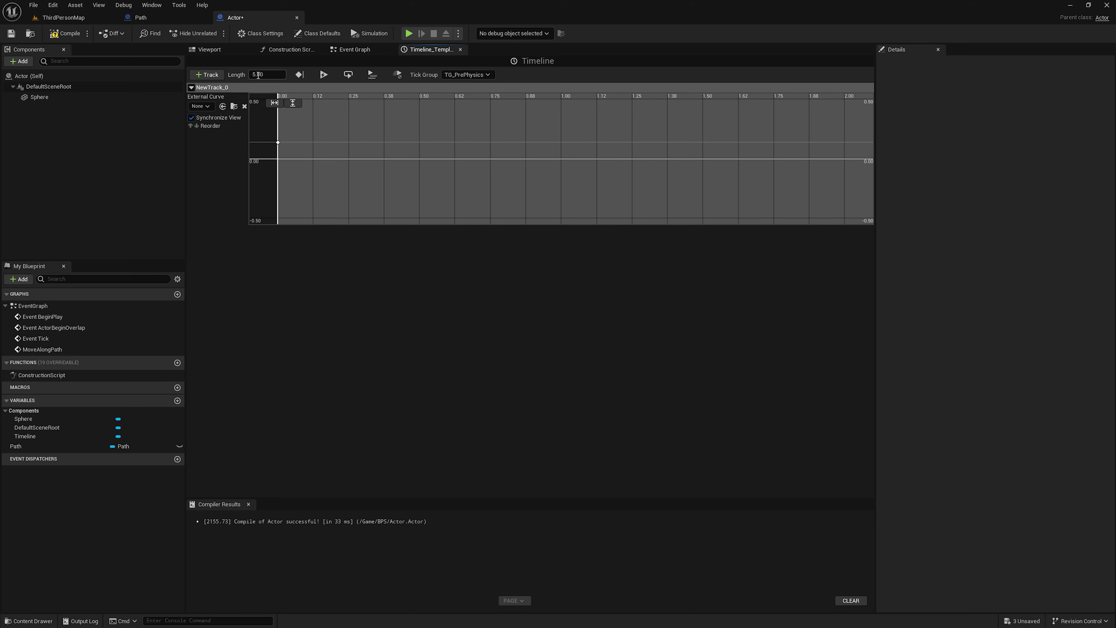
pyautogui.scroll(-1, 348, 136)
pyautogui.moveTo(364, 149)
pyautogui.mouseDown(button='right')
pyautogui.moveTo(369, 178)
pyautogui.moveTo(371, 162)
pyautogui.mouseUp(button='right')
# Add a second curve key at time 5.
pyautogui.rightClick(440, 154)
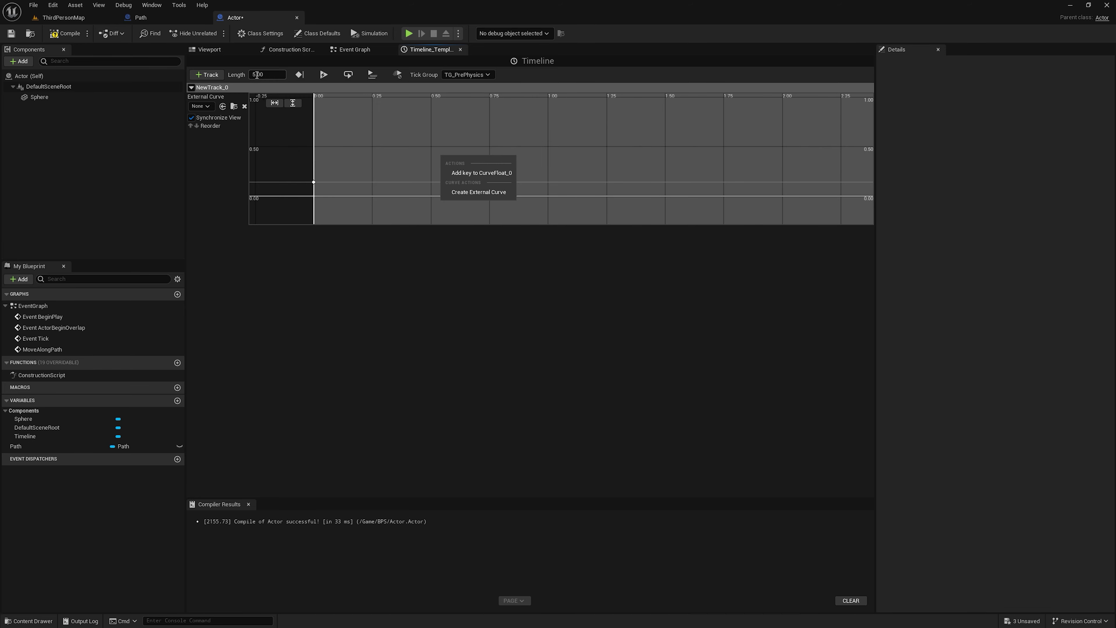
pyautogui.click(482, 173)
pyautogui.click(336, 103)
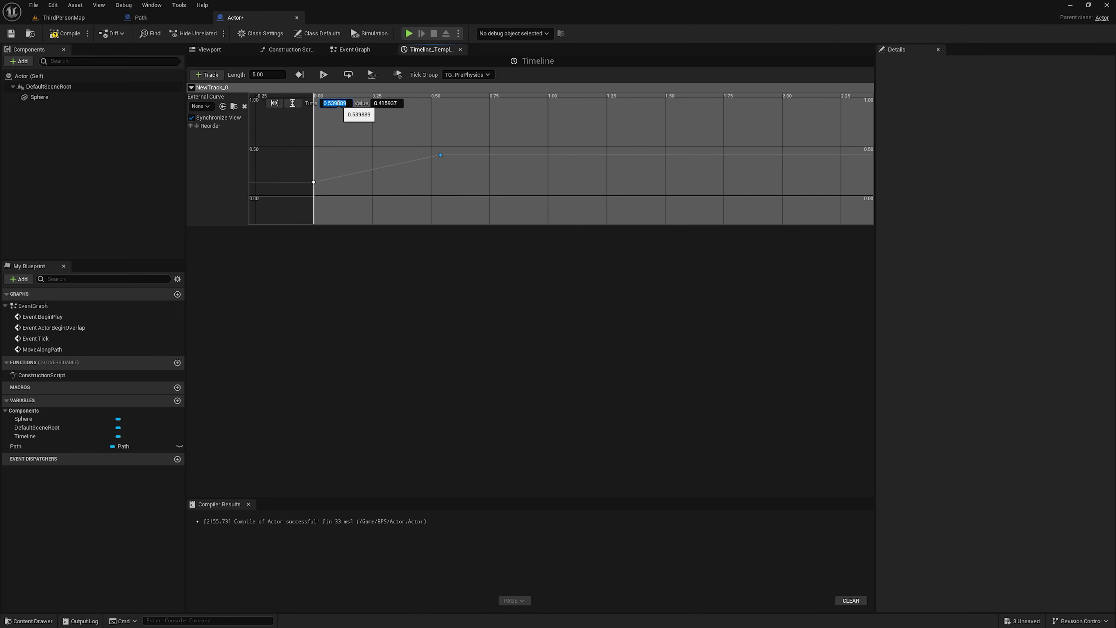
pyautogui.write('5')
pyautogui.press('Return')
pyautogui.scroll(-2, 409, 171)
pyautogui.moveTo(408, 170); pyautogui.dragTo(311, 182, button='right')
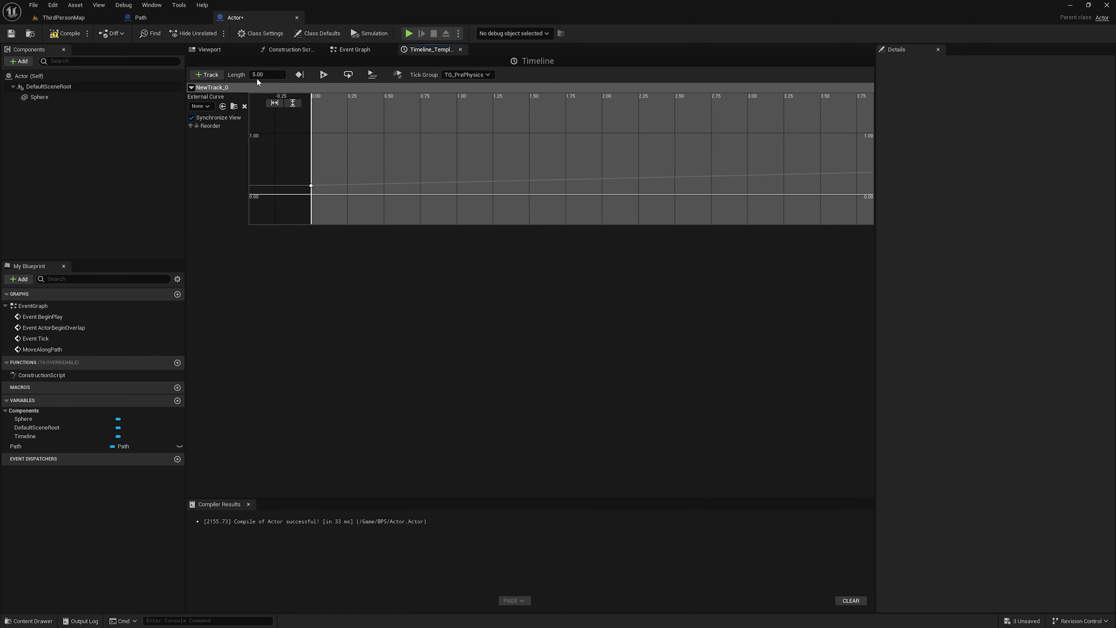
# Set the first key back to time 0 with value 0.
pyautogui.click(311, 185)
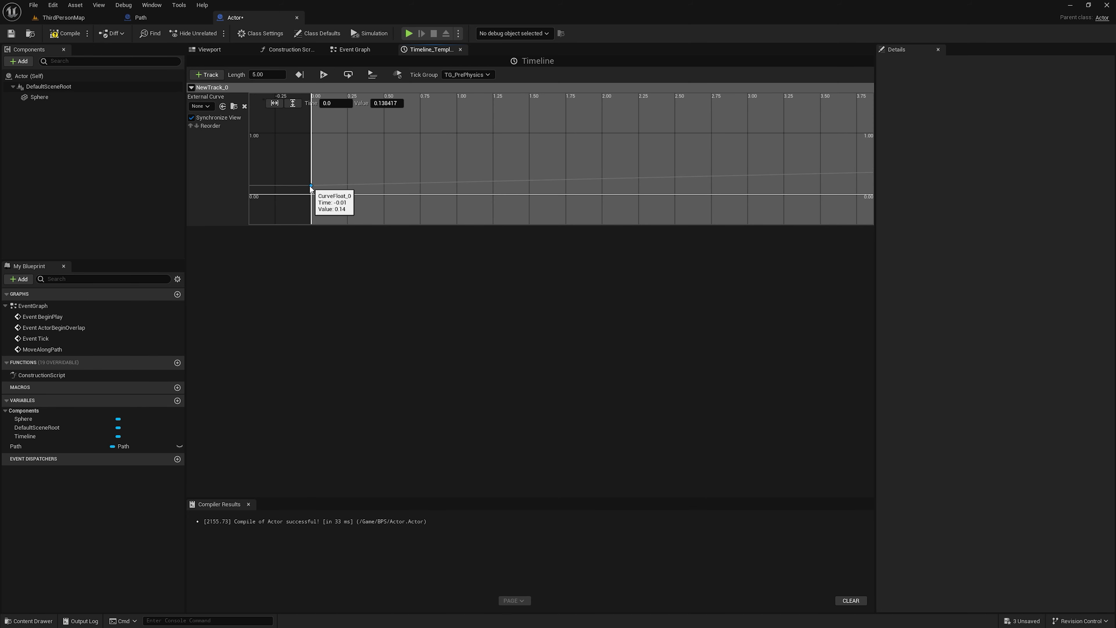
pyautogui.scroll(-2, 414, 127)
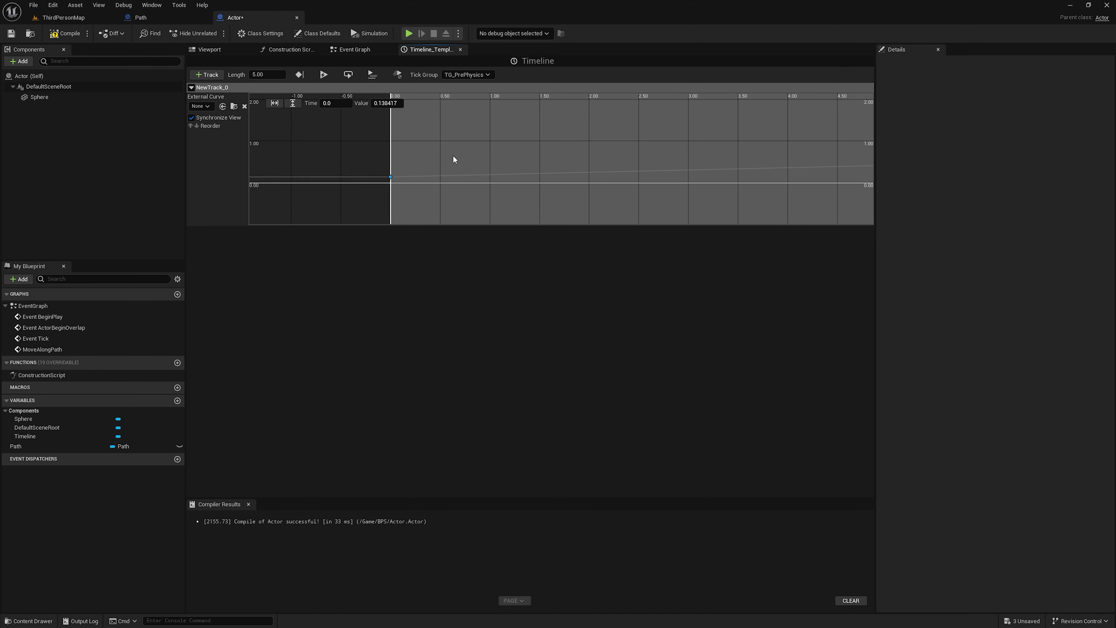
pyautogui.scroll(-3, 452, 155)
pyautogui.click(341, 103)
pyautogui.write('0')
pyautogui.press('Return')
pyautogui.click(508, 160)
pyautogui.scroll(1, 507, 159)
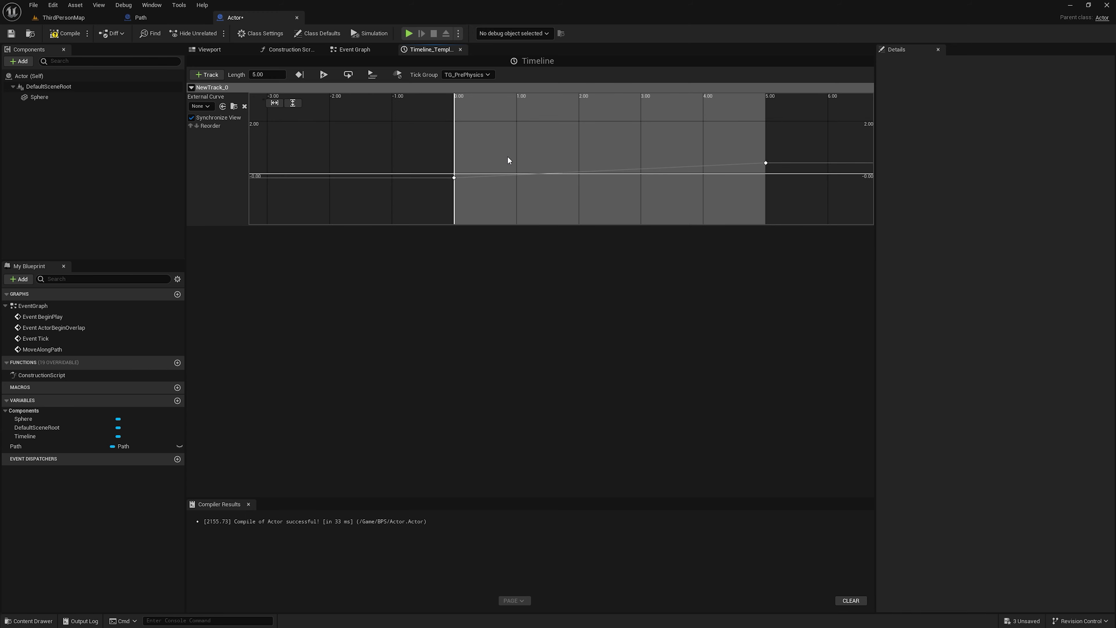
pyautogui.scroll(2, 507, 160)
pyautogui.click(397, 187)
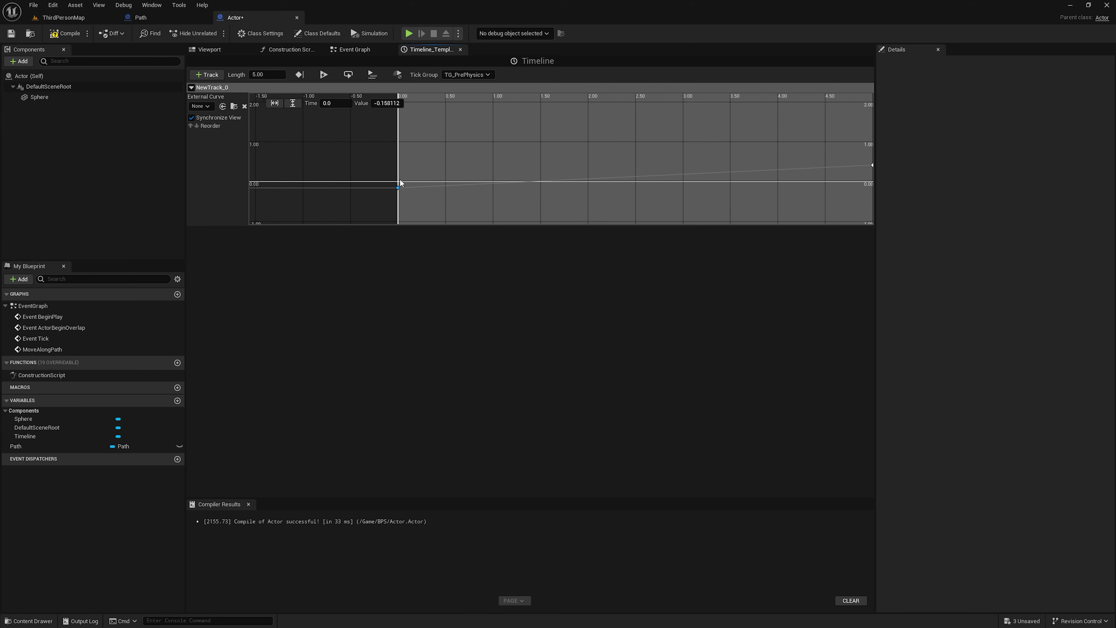
pyautogui.click(384, 103)
pyautogui.write('0')
pyautogui.press('Return')
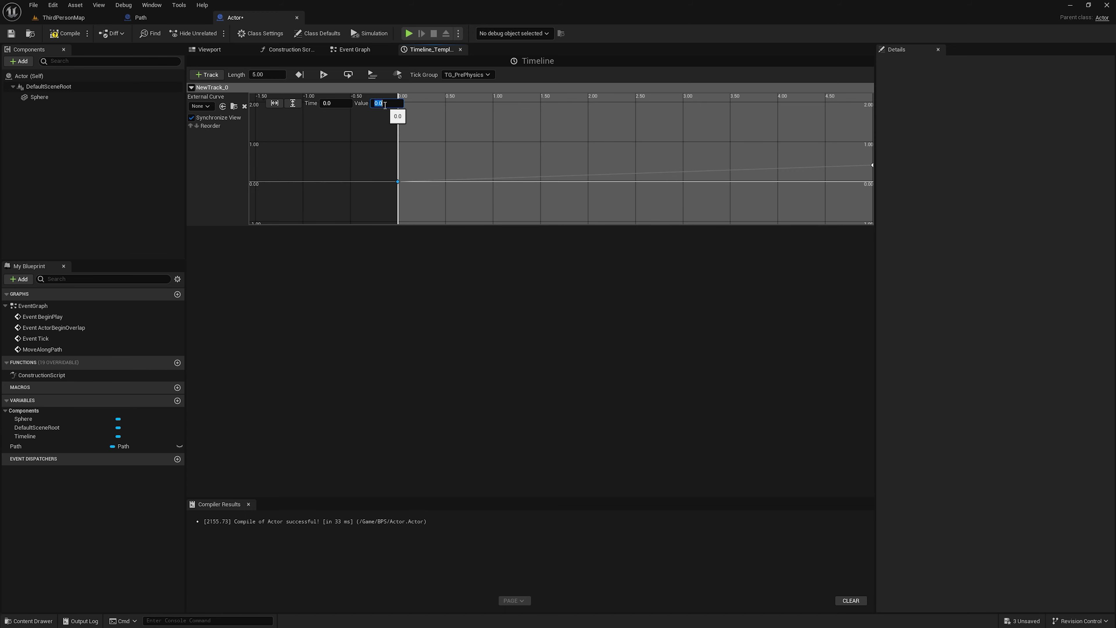
# Give the key at time 5 a value of 1.
pyautogui.scroll(-2, 561, 145)
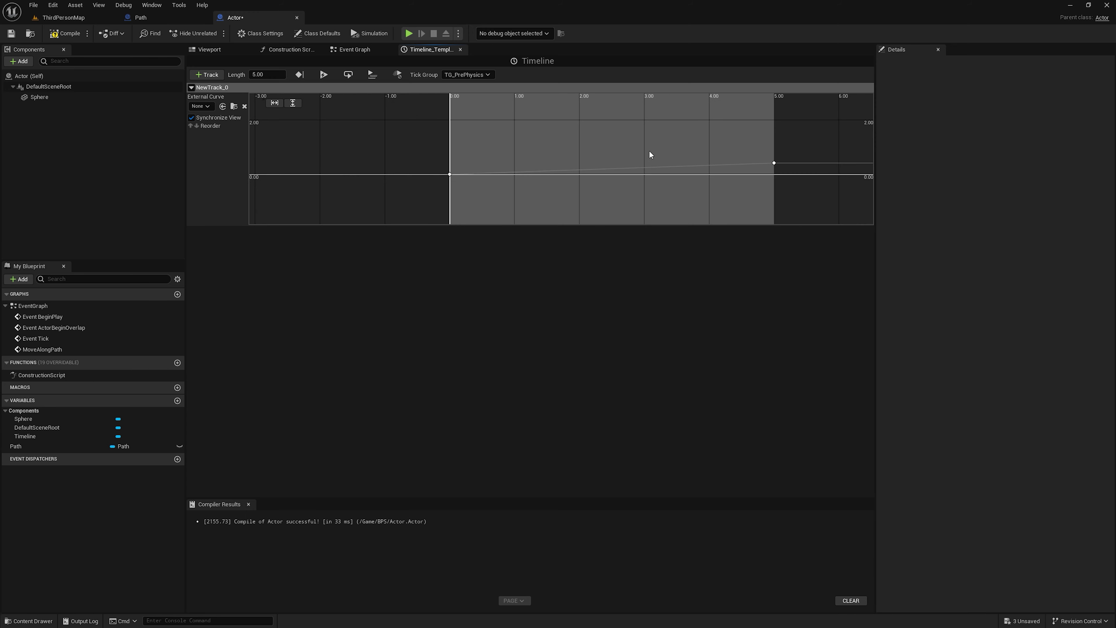
pyautogui.click(773, 163)
pyautogui.click(385, 103)
pyautogui.write('1')
pyautogui.press('Return')
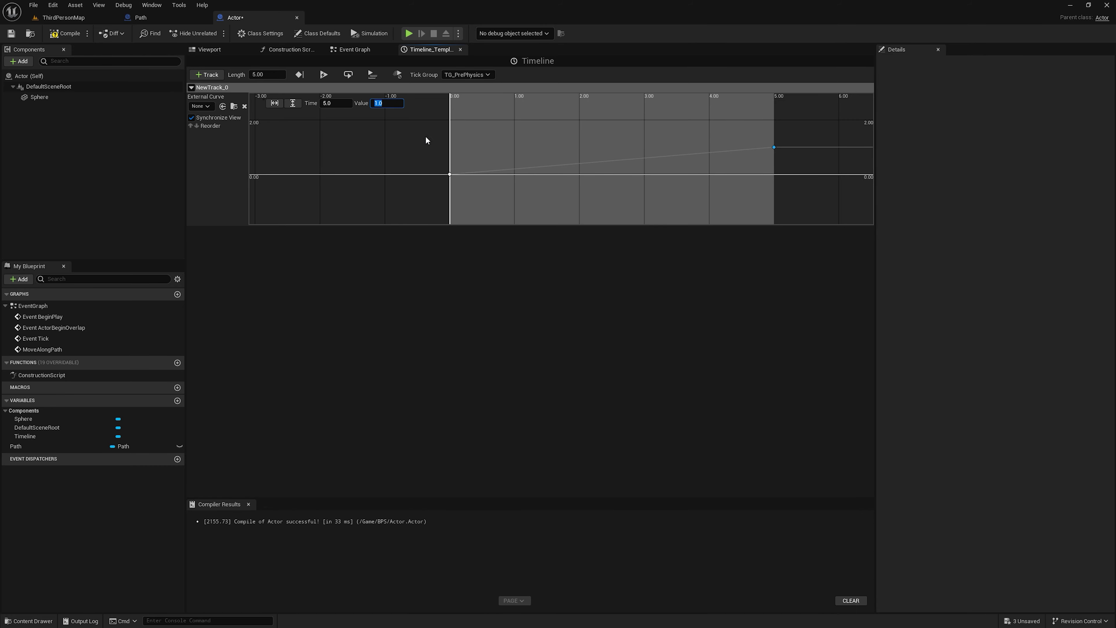
pyautogui.click(572, 139)
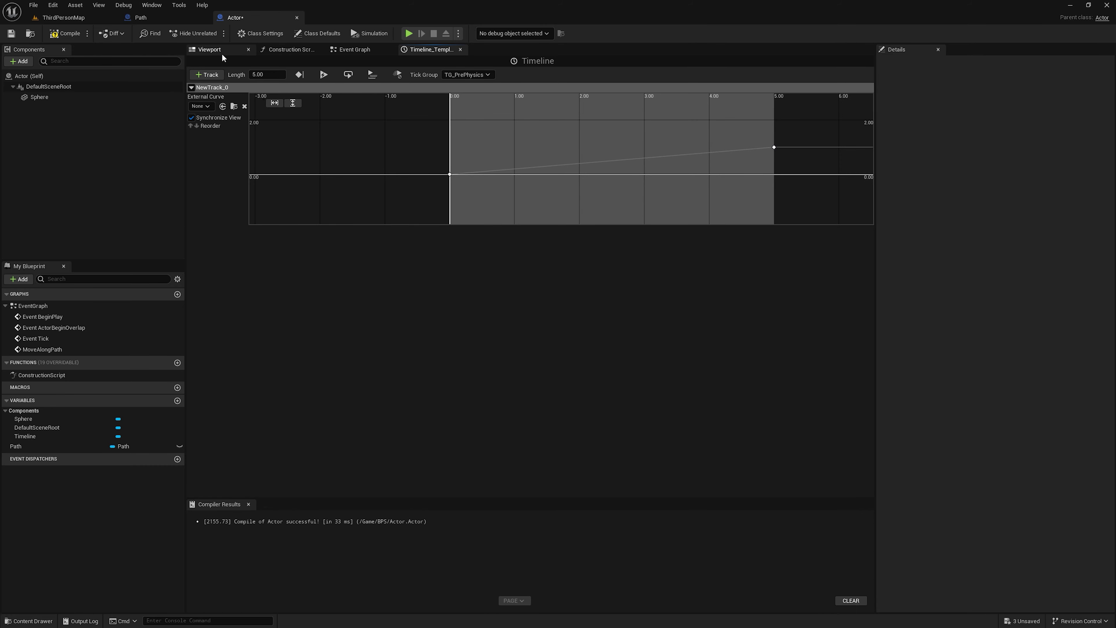
# Add a Lerp node and wire the timeline's track output into its Alpha.
pyautogui.click(356, 49)
pyautogui.moveTo(625, 302); pyautogui.dragTo(523, 235, button='right')
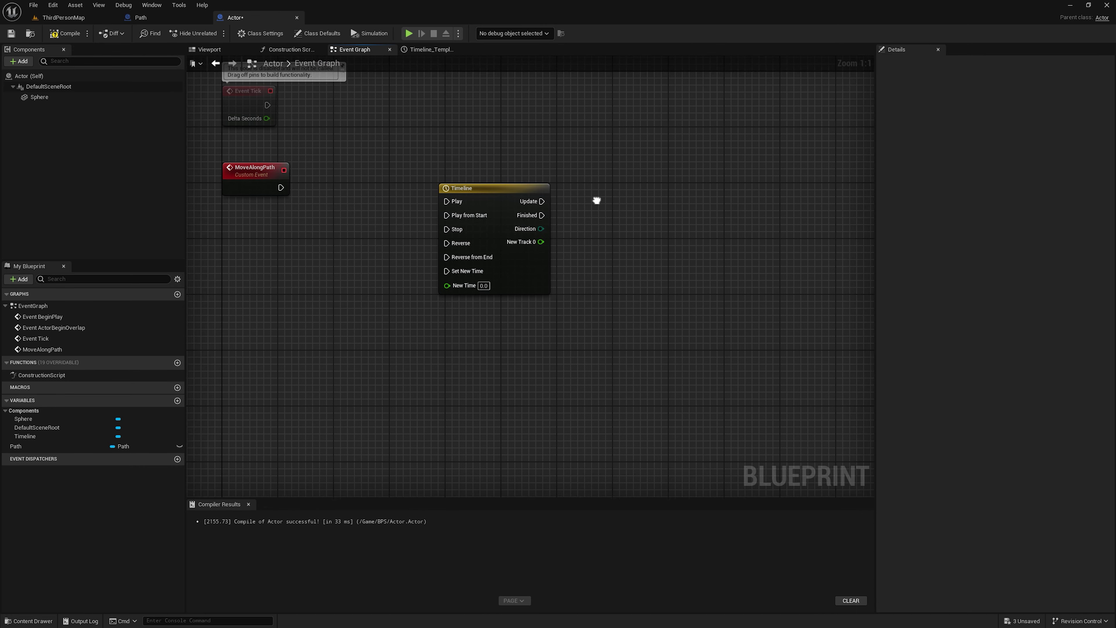
pyautogui.rightClick(642, 271)
pyautogui.write('lerp')
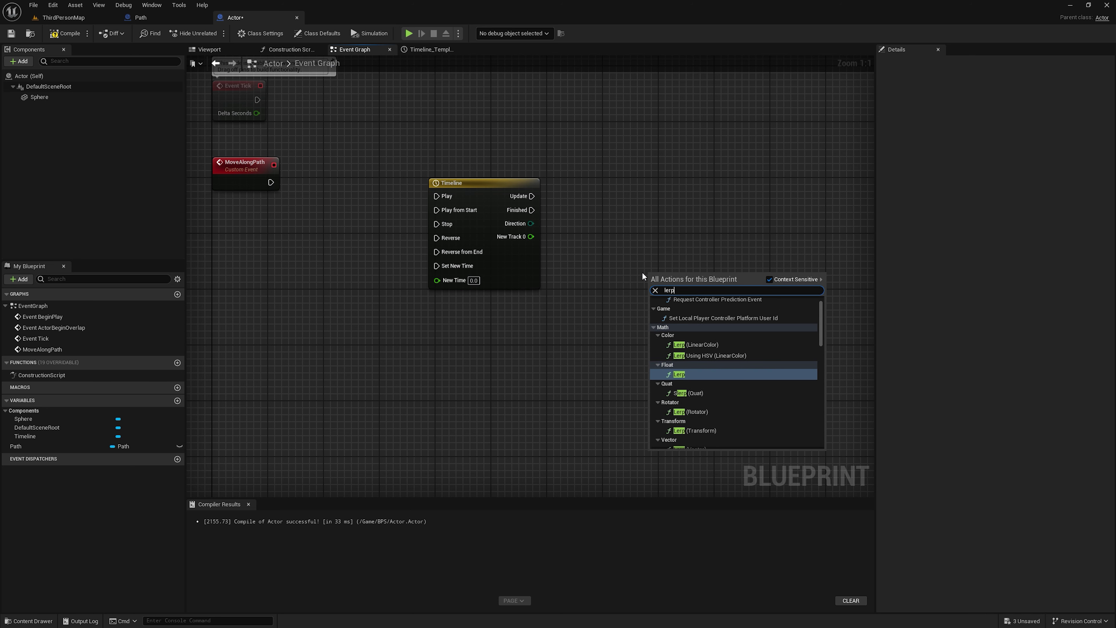
pyautogui.press('Return')
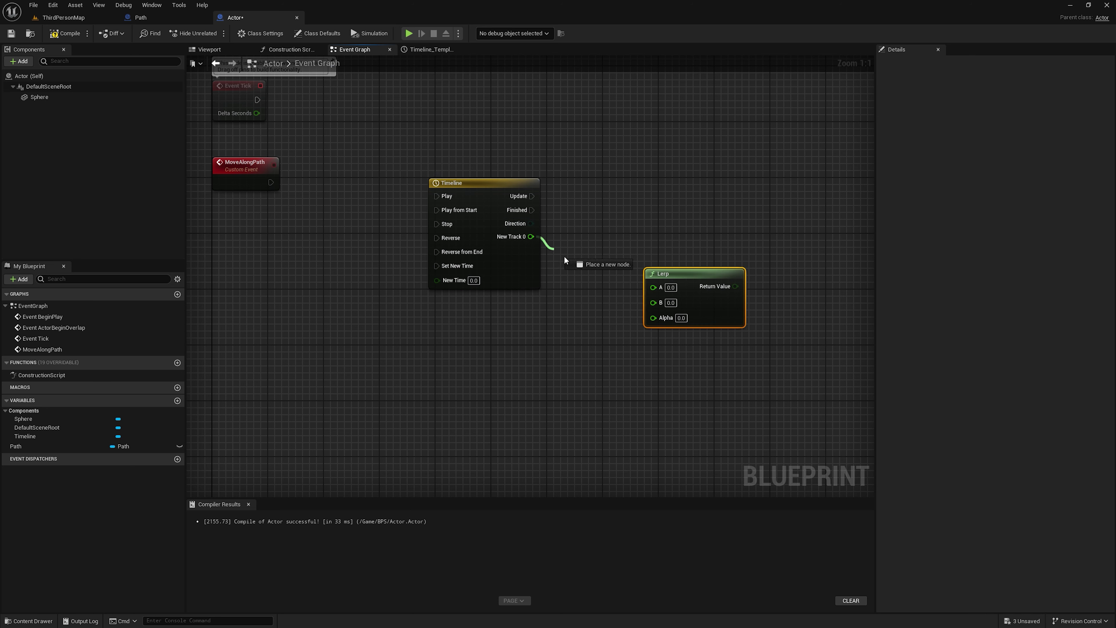
pyautogui.moveTo(531, 236); pyautogui.dragTo(654, 317)
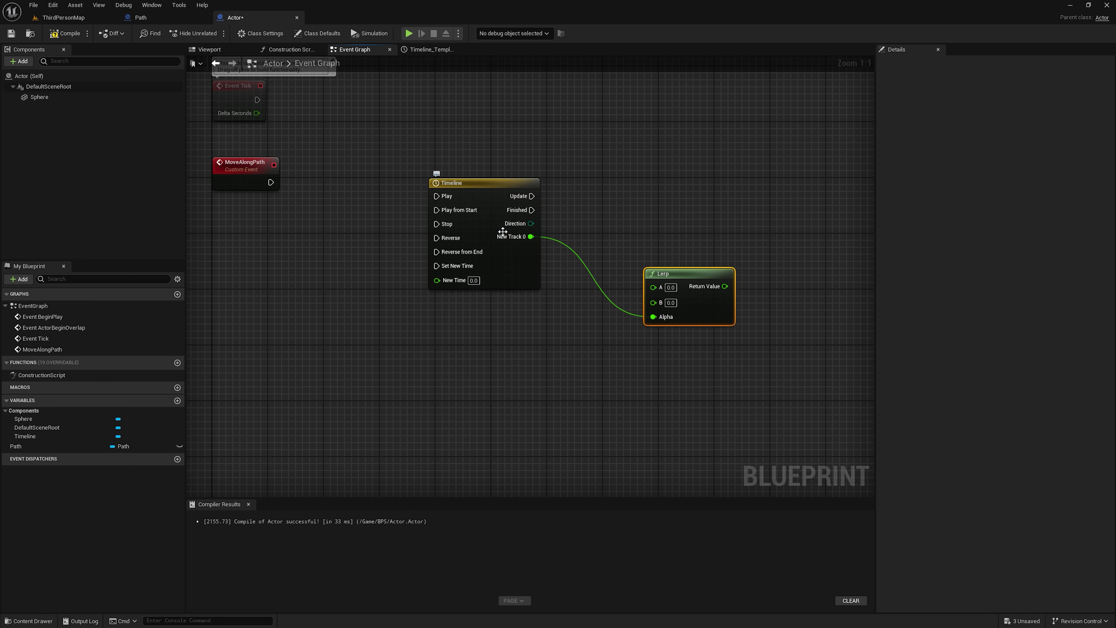
# Rename the timeline's NewTrack_0 curve track to Alpha.
pyautogui.doubleClick(491, 187)
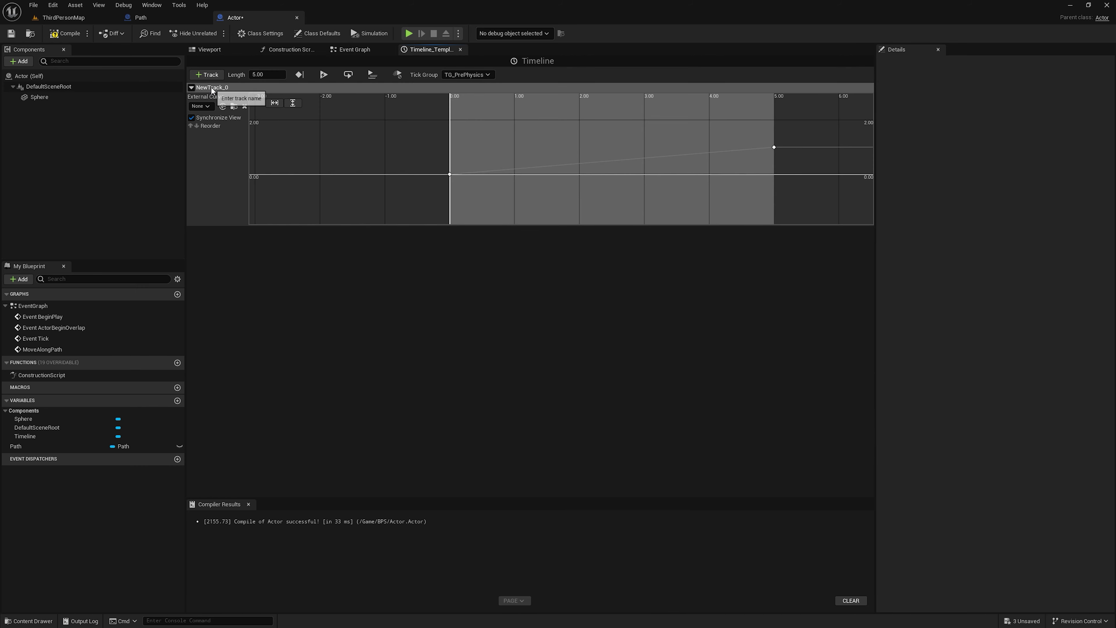
pyautogui.rightClick(220, 92)
pyautogui.click(238, 96)
pyautogui.write('Alpha')
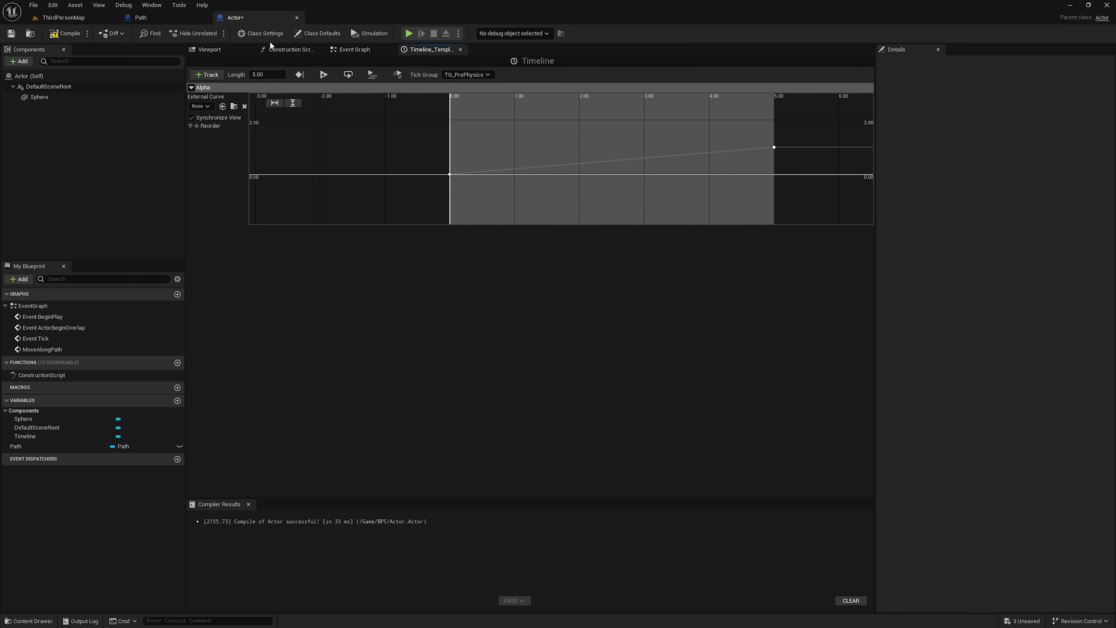
pyautogui.click(211, 50)
pyautogui.click(428, 49)
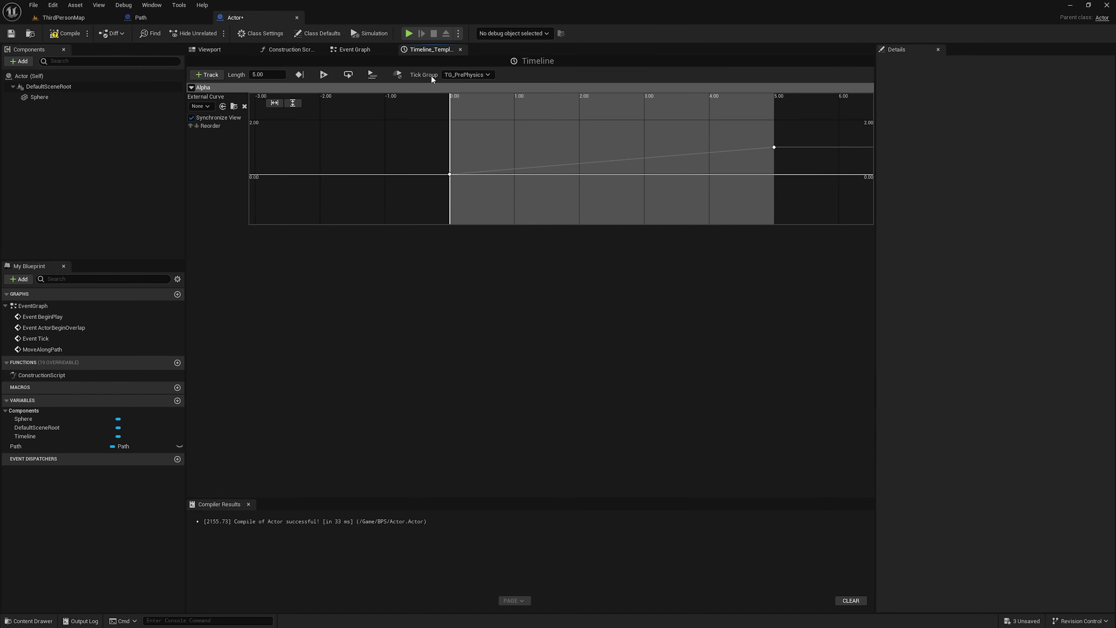
pyautogui.click(355, 49)
# Reposition the Lerp node and drag the Path variable into the graph.
pyautogui.moveTo(655, 265); pyautogui.dragTo(690, 249)
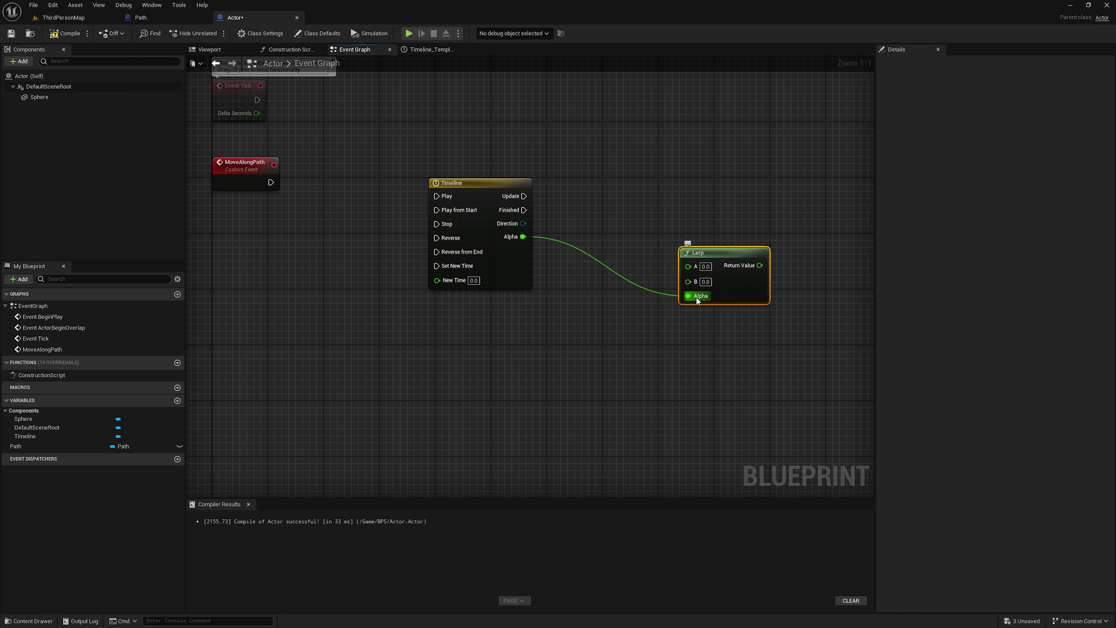
pyautogui.moveTo(696, 254)
pyautogui.mouseDown()
pyautogui.moveTo(676, 233)
pyautogui.moveTo(693, 273)
pyautogui.mouseUp()
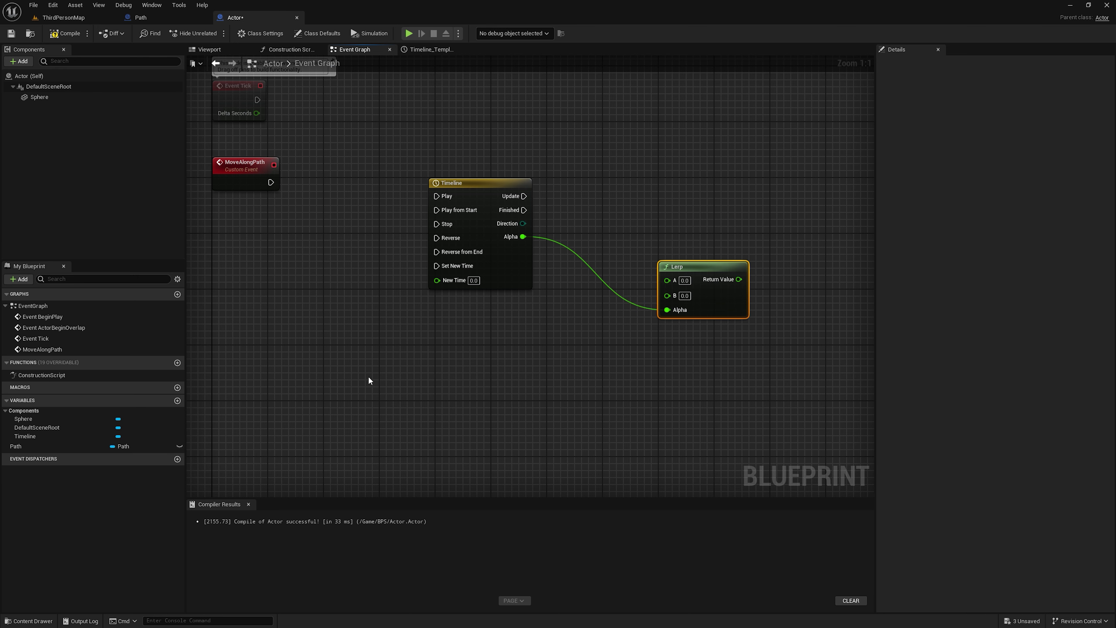
pyautogui.moveTo(16, 446)
pyautogui.mouseDown()
pyautogui.moveTo(361, 355)
pyautogui.moveTo(518, 357)
pyautogui.mouseUp()
# Add a Path getter feeding a Get Spline Length node for the Lerp.
pyautogui.click(368, 367)
pyautogui.write('get')
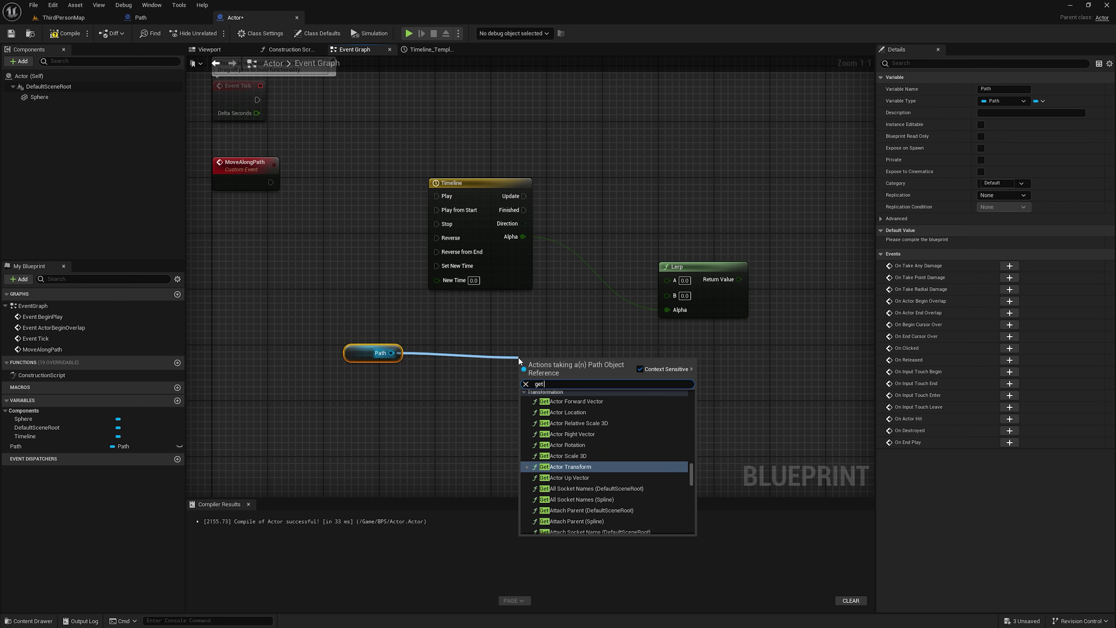
pyautogui.write(' spline length')
pyautogui.press('Return')
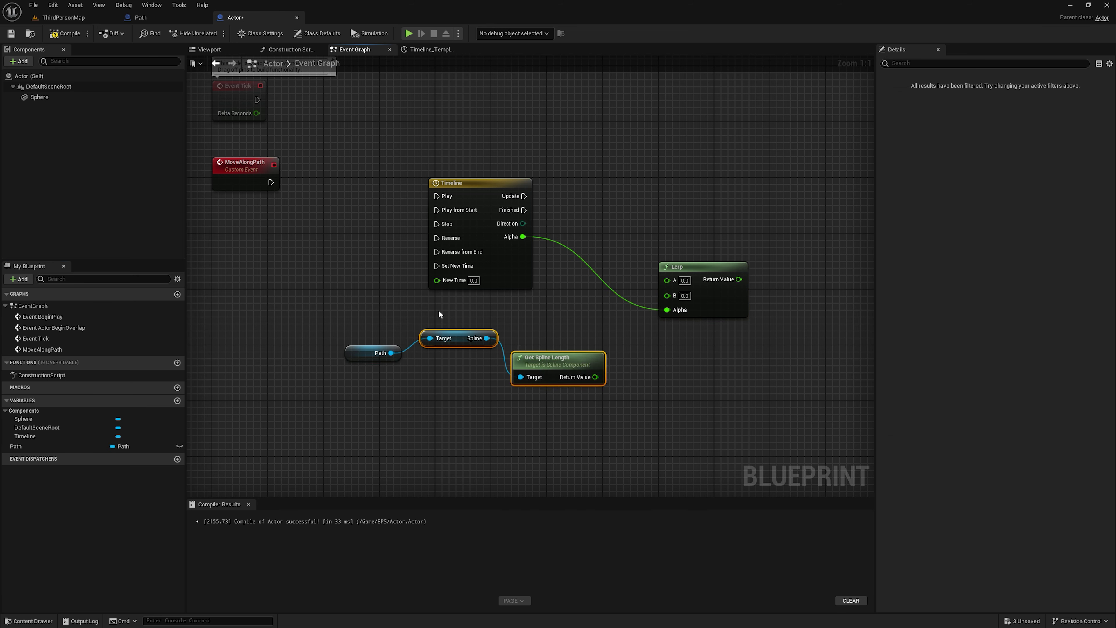
pyautogui.press('q')
pyautogui.moveTo(393, 355)
pyautogui.mouseDown()
pyautogui.moveTo(611, 392)
pyautogui.moveTo(531, 364)
pyautogui.moveTo(673, 300)
pyautogui.mouseUp()
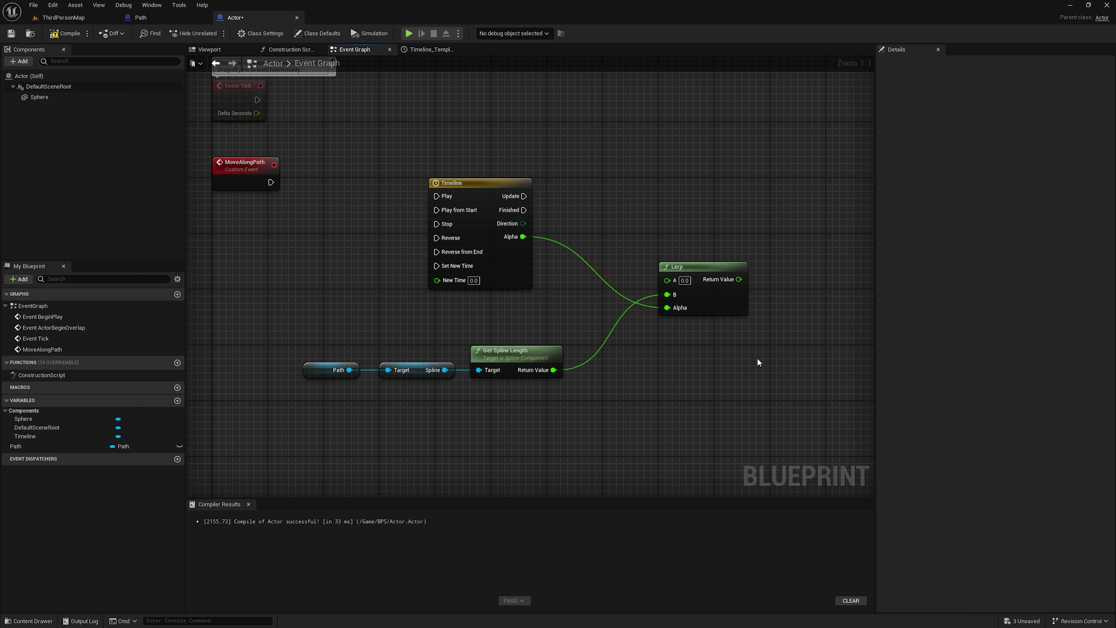
pyautogui.moveTo(715, 379); pyautogui.dragTo(675, 316, button='right')
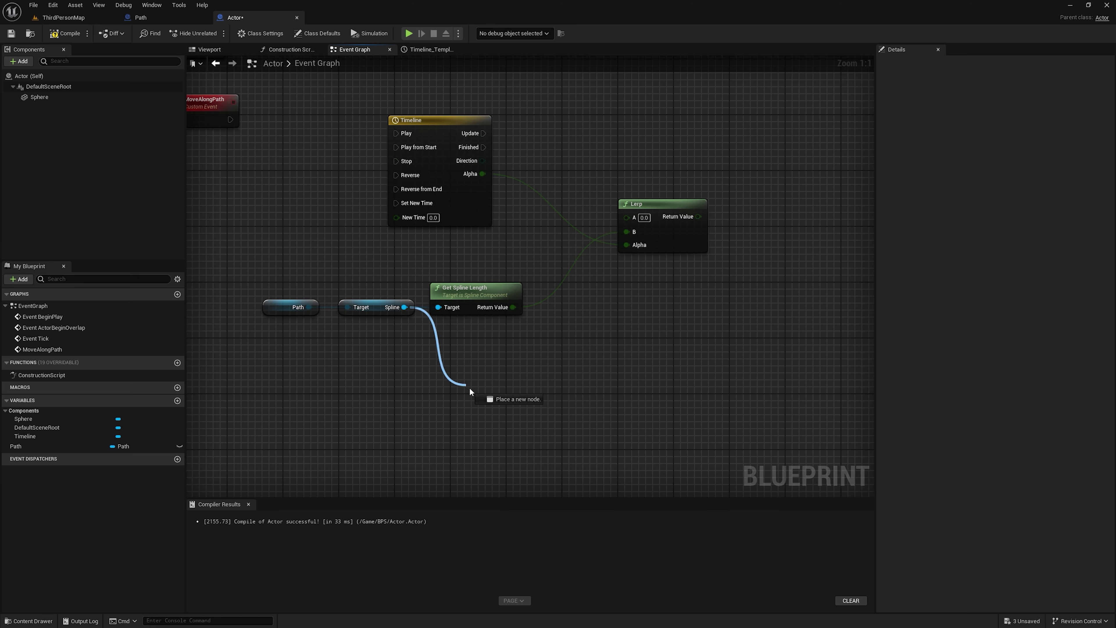
# Add Get Transform at Distance Along Spline from a duplicated Path Spline getter.
pyautogui.moveTo(404, 307); pyautogui.dragTo(464, 385)
pyautogui.write('get tr')
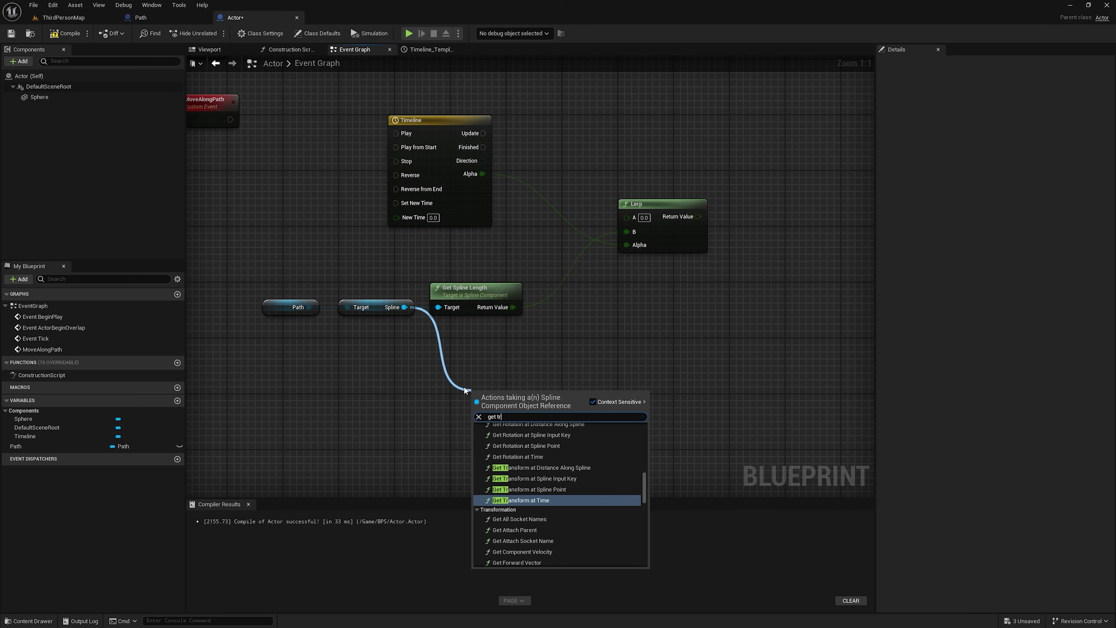
pyautogui.write('ansform')
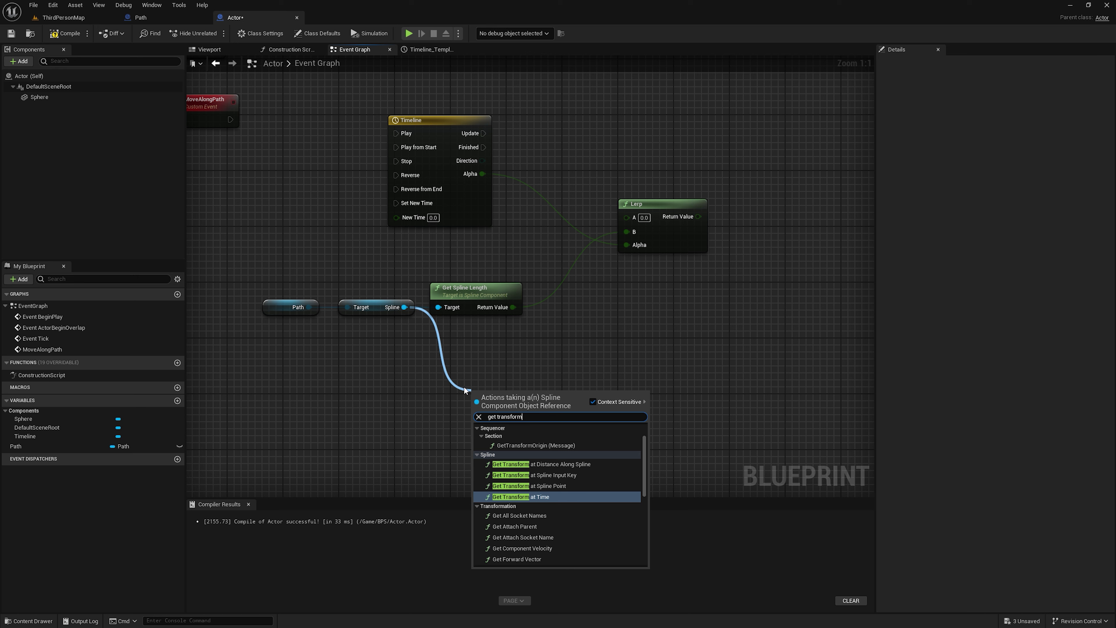
pyautogui.click(565, 464)
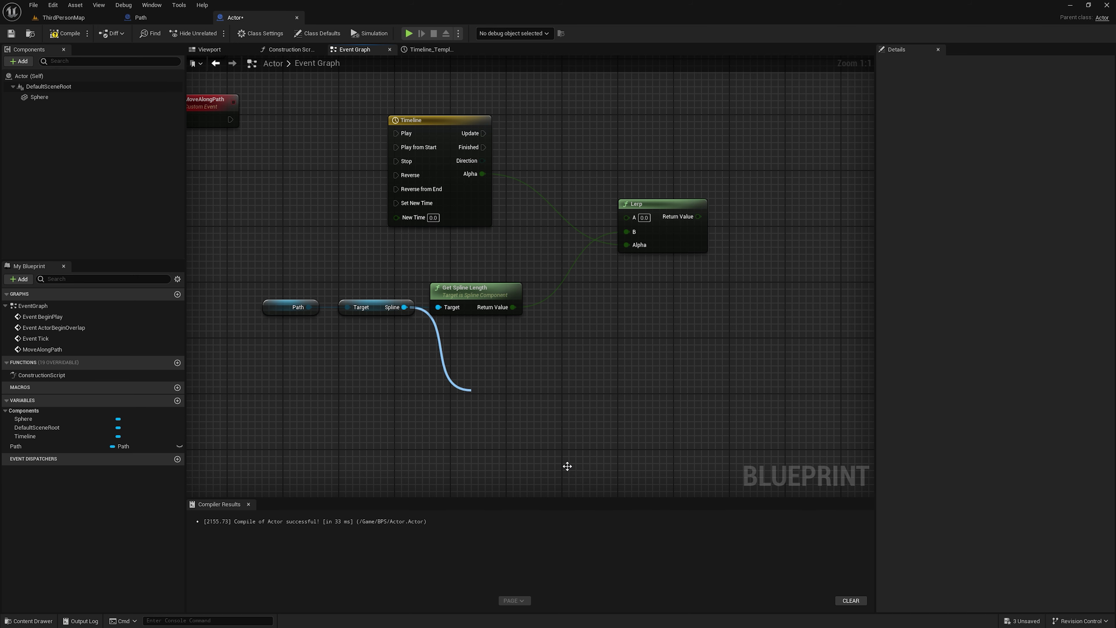
pyautogui.moveTo(268, 330); pyautogui.dragTo(413, 270)
pyautogui.hotkey('ctrl', 'c')
pyautogui.hotkey('ctrl', 'v')
pyautogui.moveTo(580, 374); pyautogui.dragTo(402, 367, button='right')
pyautogui.moveTo(307, 389); pyautogui.dragTo(796, 229)
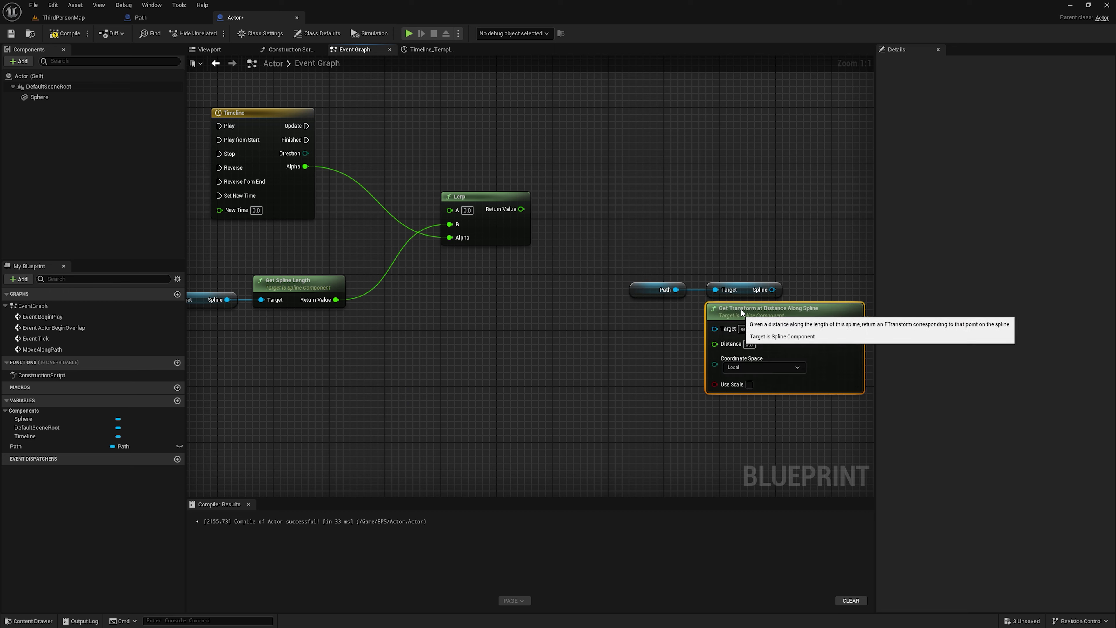
pyautogui.moveTo(629, 264); pyautogui.dragTo(783, 302)
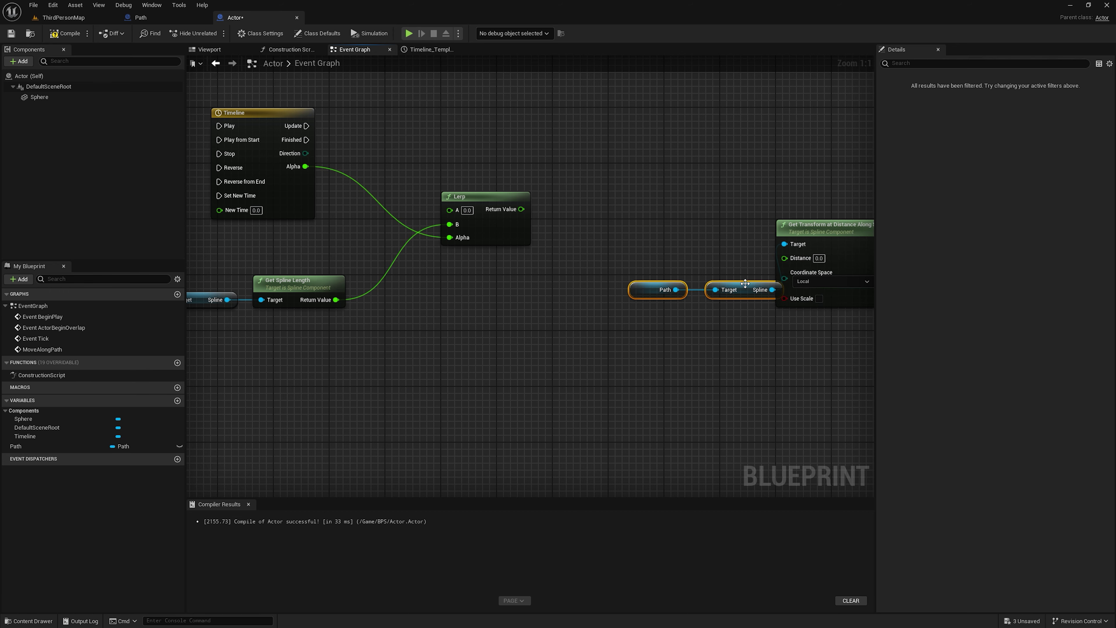
pyautogui.moveTo(659, 289); pyautogui.dragTo(585, 282)
pyautogui.moveTo(787, 212); pyautogui.dragTo(568, 196, button='right')
# Feed the Lerp result into Distance and set the coordinate space to World.
pyautogui.moveTo(303, 193)
pyautogui.mouseDown()
pyautogui.moveTo(566, 241)
pyautogui.moveTo(544, 179)
pyautogui.mouseUp()
pyautogui.moveTo(337, 156); pyautogui.dragTo(536, 190, button='right')
pyautogui.click(755, 260)
pyautogui.click(754, 276)
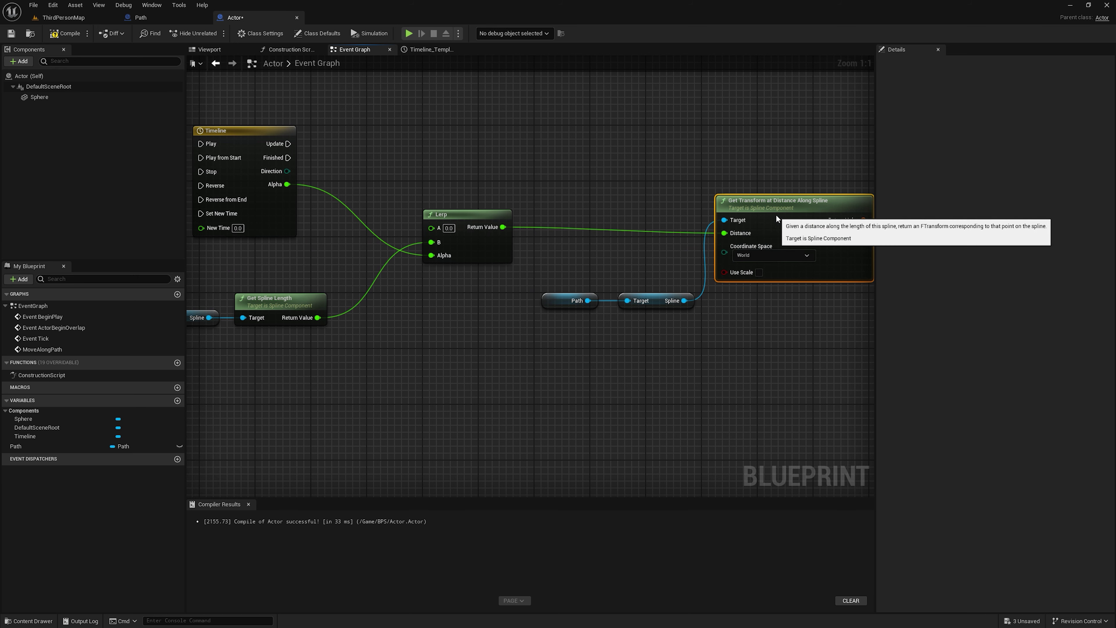
# Split the transform's Return Value into location, rotation and scale.
pyautogui.scroll(-2, 659, 192)
pyautogui.moveTo(659, 192)
pyautogui.mouseDown(button='right')
pyautogui.moveTo(550, 190)
pyautogui.moveTo(453, 226)
pyautogui.mouseUp(button='right')
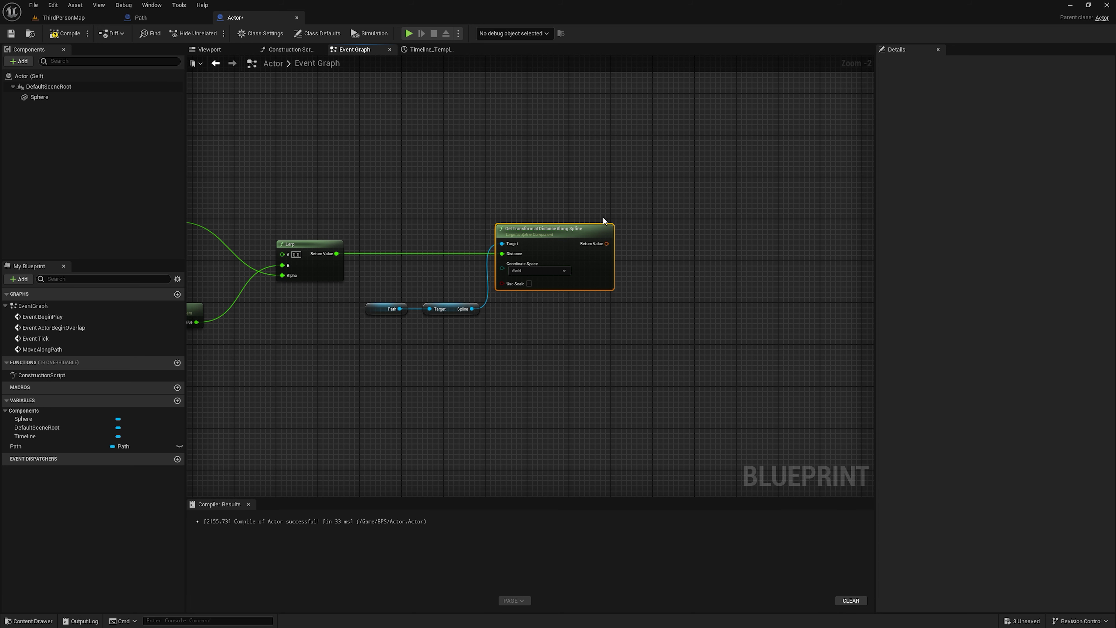
pyautogui.moveTo(648, 251)
pyautogui.mouseDown(button='right')
pyautogui.moveTo(596, 260)
pyautogui.moveTo(624, 266)
pyautogui.mouseUp(button='right')
pyautogui.scroll(2, 622, 264)
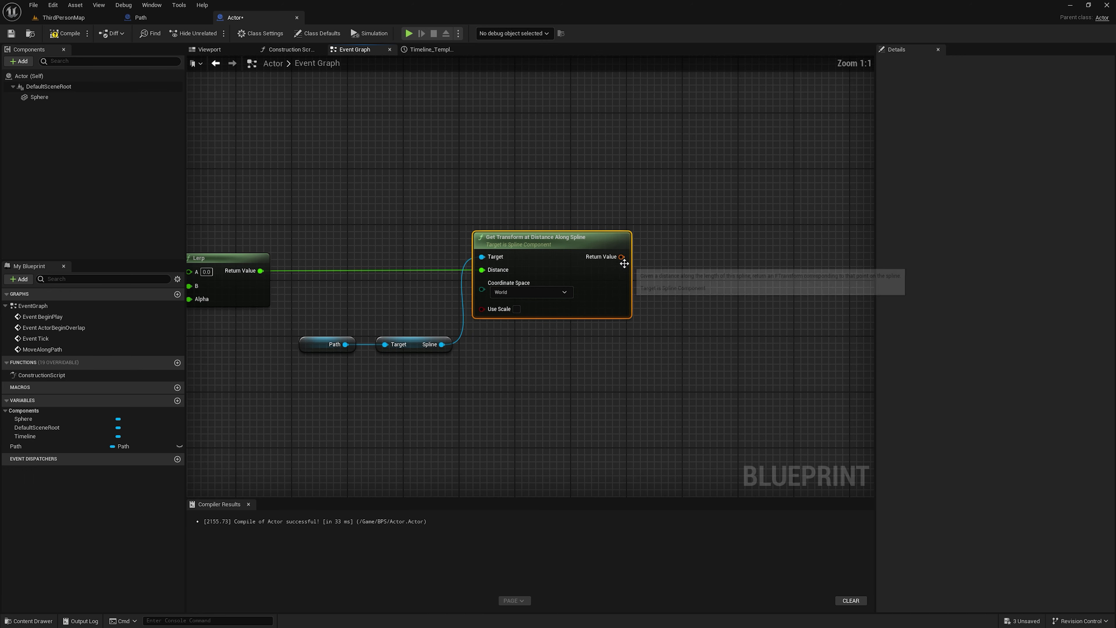
pyautogui.rightClick(620, 258)
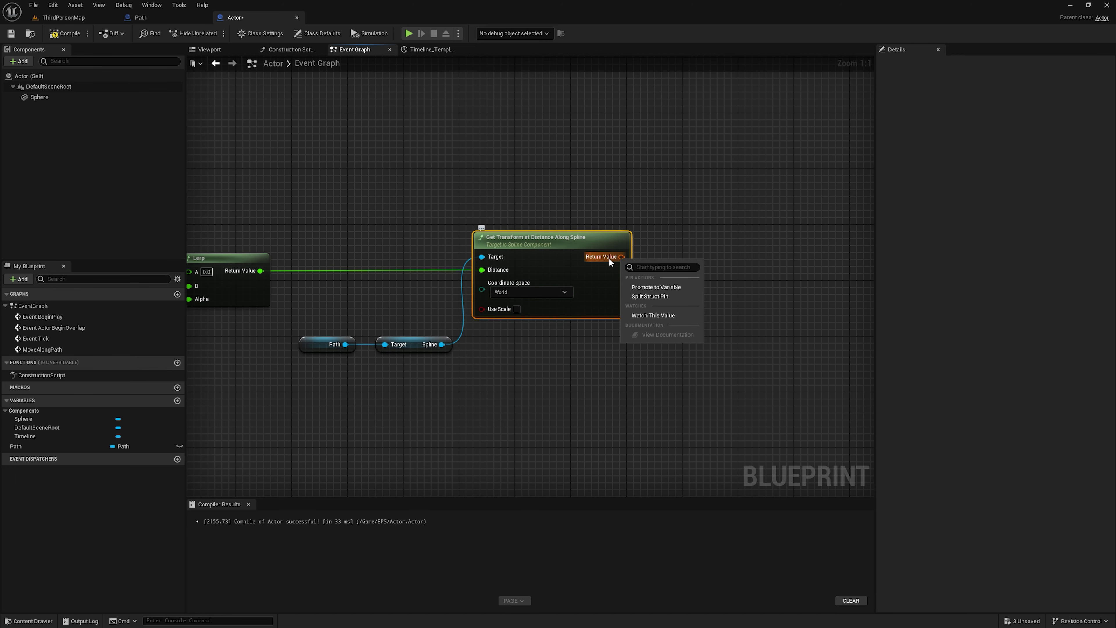
pyautogui.click(657, 296)
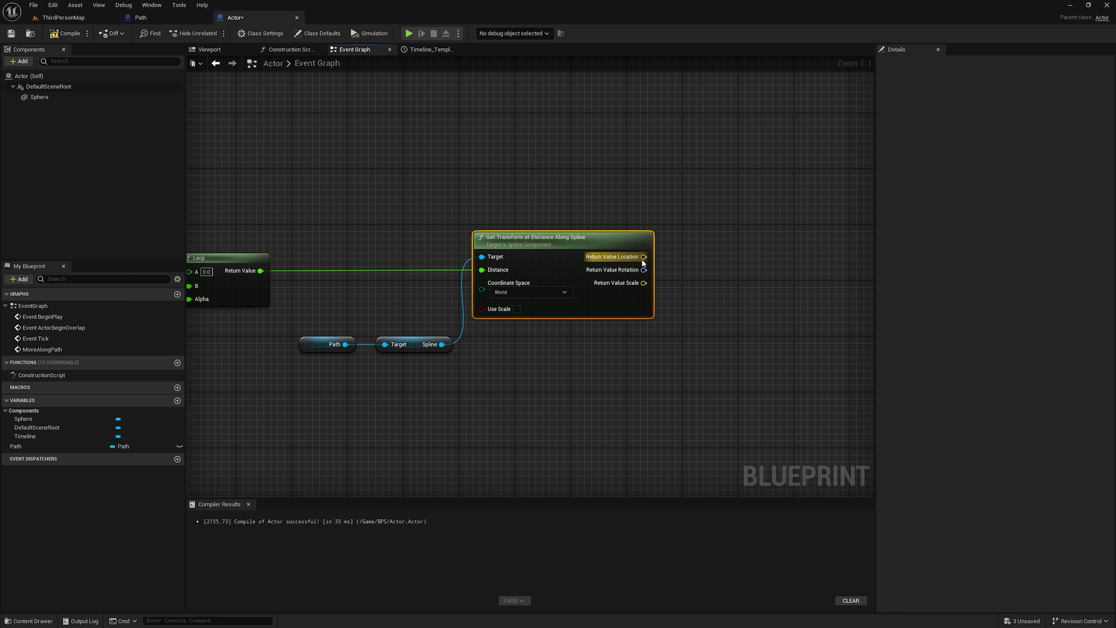
pyautogui.moveTo(638, 257); pyautogui.dragTo(554, 296, button='right')
pyautogui.rightClick(643, 219)
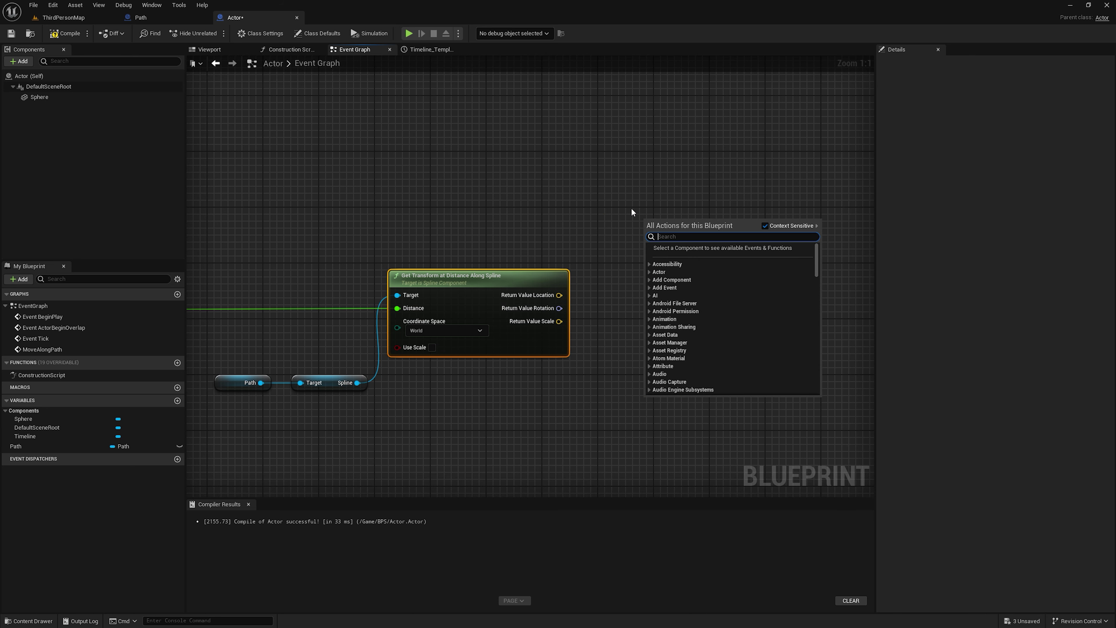
# Add Set Actor Location And Rotation, wiring spline Location and Rotation into New Location and New Rotation.
pyautogui.write('set acto')
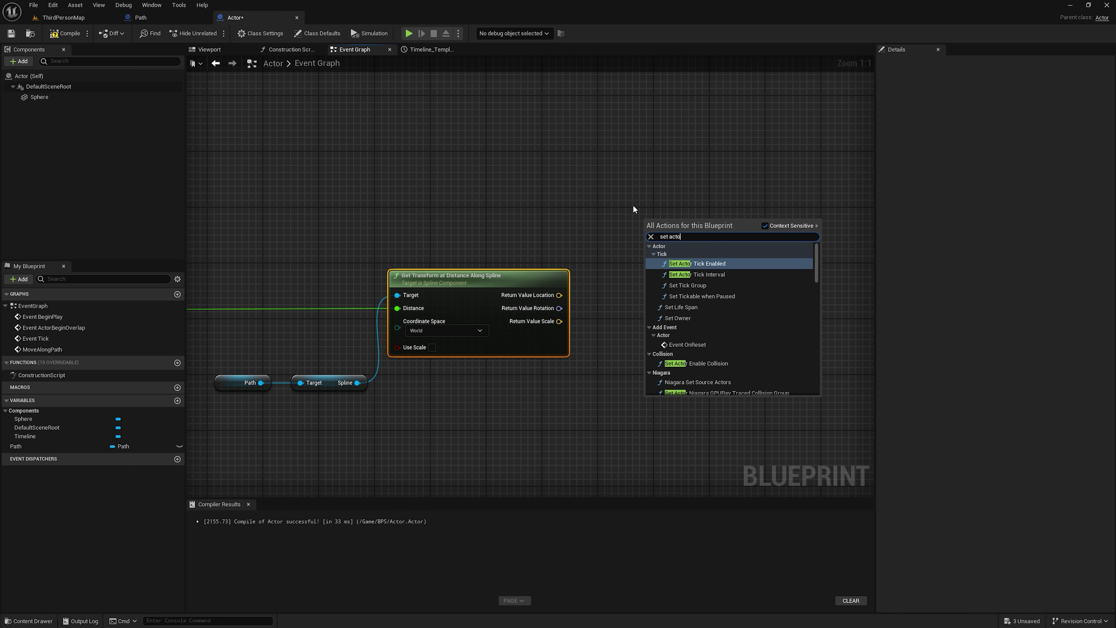
pyautogui.write('r locat')
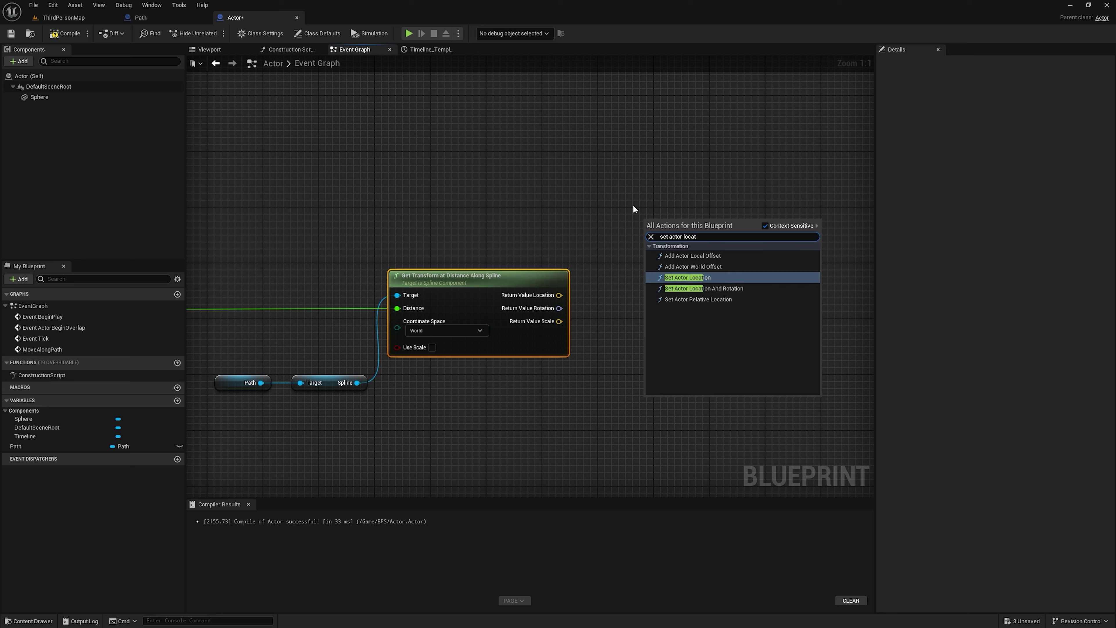
pyautogui.press('Down')
pyautogui.press('Return')
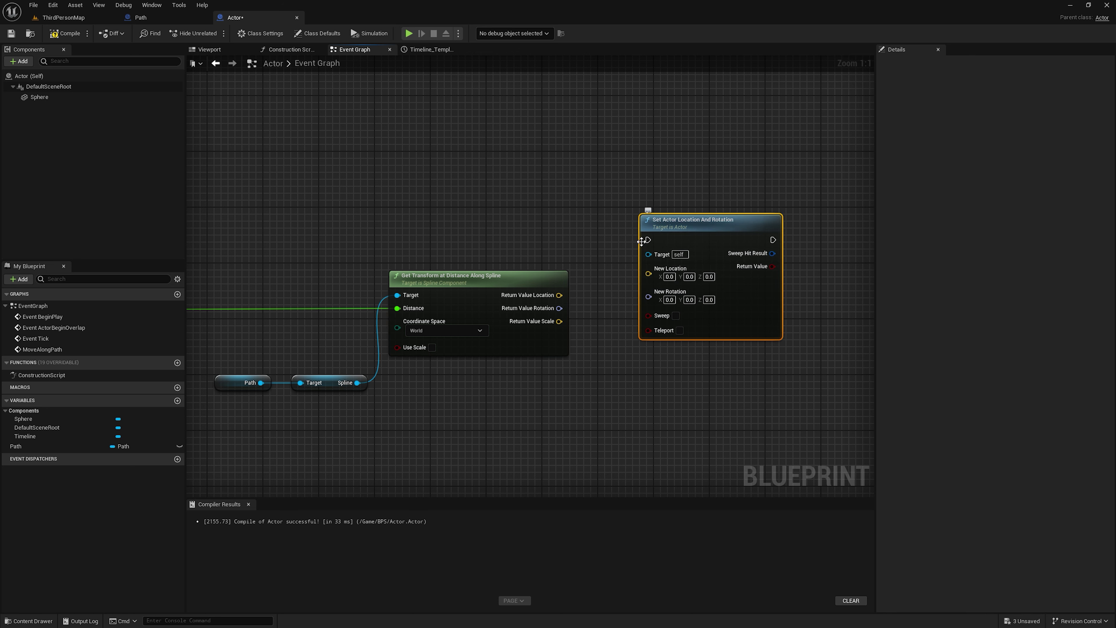
pyautogui.moveTo(653, 273); pyautogui.dragTo(647, 287)
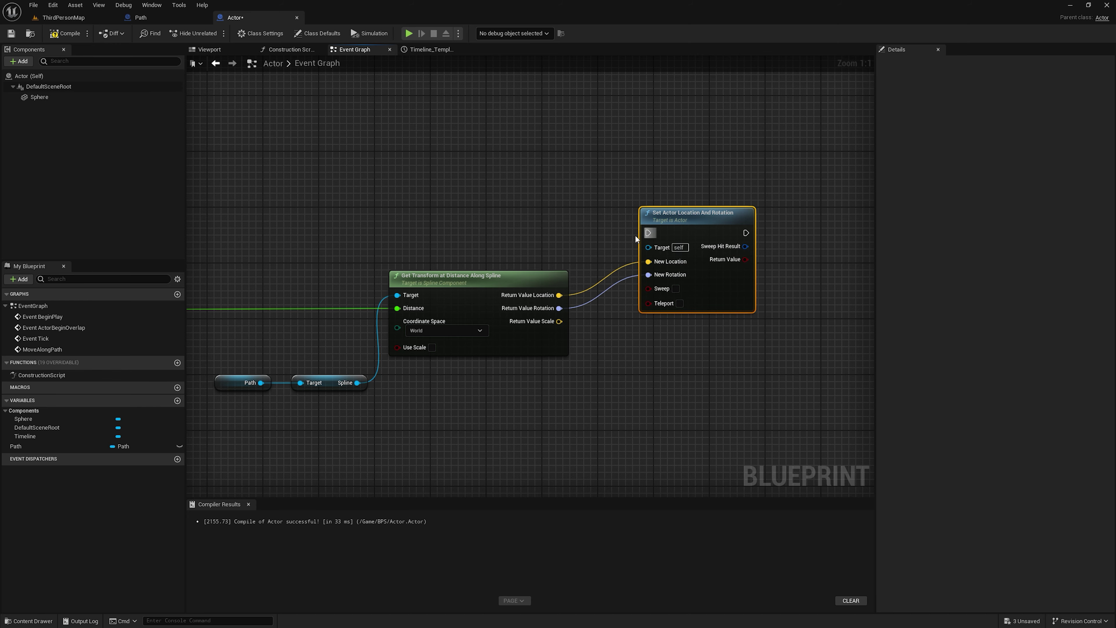
pyautogui.moveTo(635, 235)
pyautogui.mouseDown(button='right')
pyautogui.moveTo(641, 219)
pyautogui.moveTo(377, 190)
pyautogui.mouseUp(button='right')
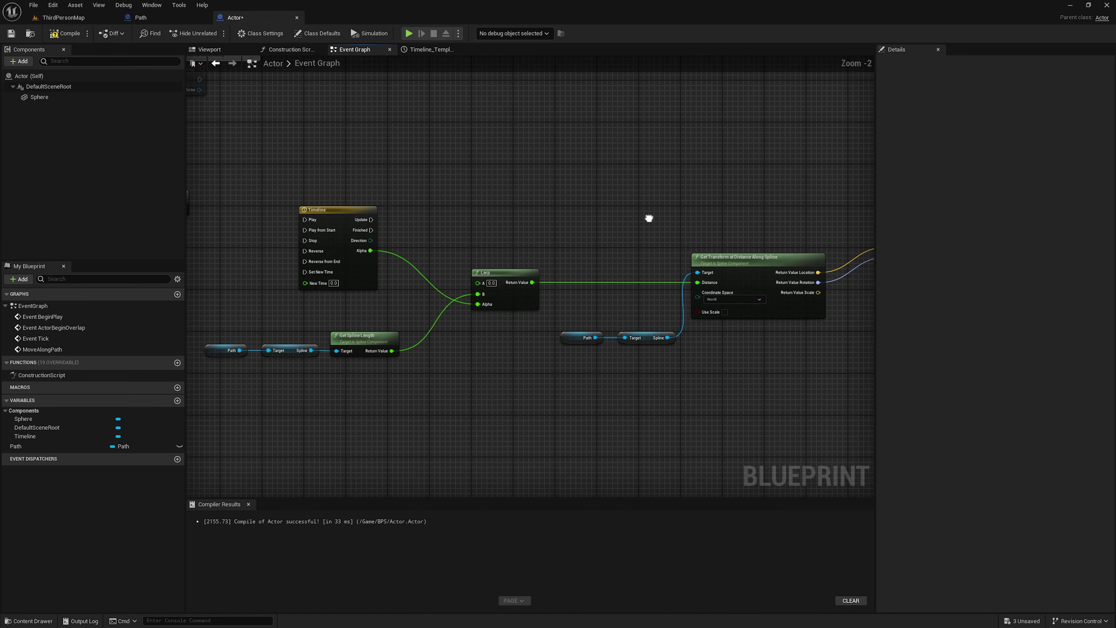
# Tidy the graph around the Timeline, MoveAlongPath event and Set Actor node.
pyautogui.click(378, 193)
pyautogui.scroll(-3, 432, 184)
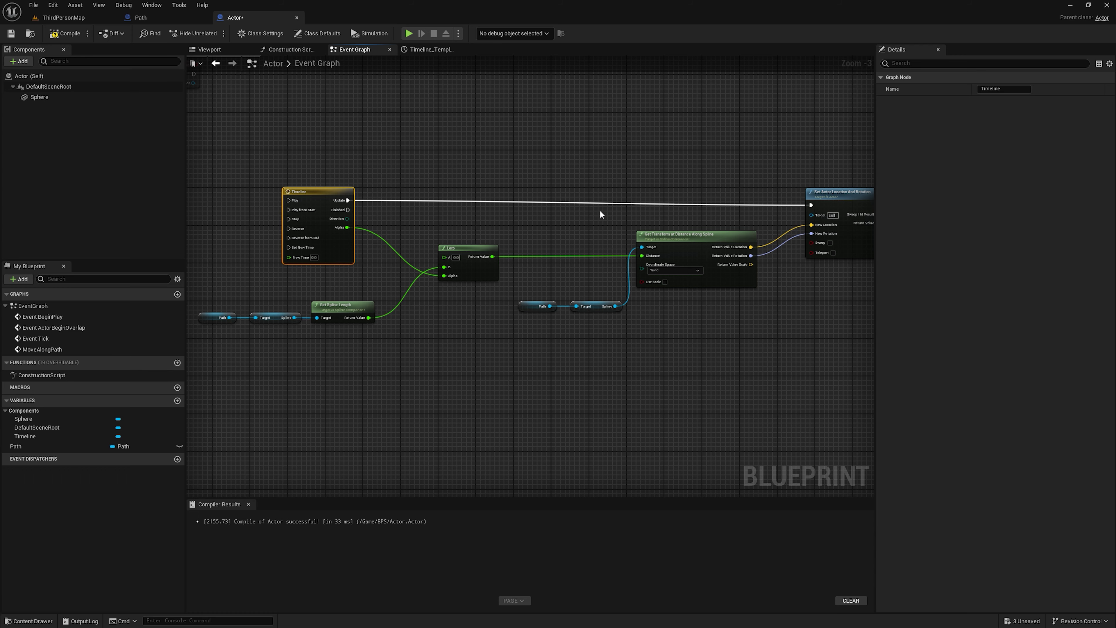
pyautogui.moveTo(370, 207); pyautogui.dragTo(618, 191, button='right')
pyautogui.scroll(3, 428, 157)
pyautogui.moveTo(412, 155); pyautogui.dragTo(412, 162)
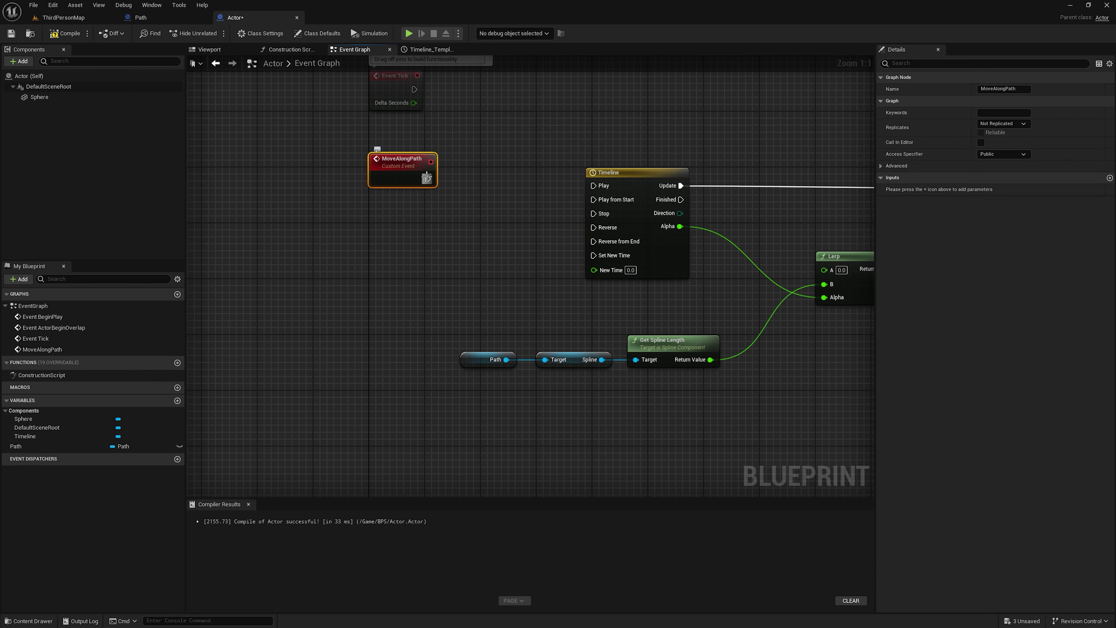
pyautogui.click(519, 141)
pyautogui.moveTo(770, 132)
pyautogui.mouseDown(button='right')
pyautogui.moveTo(438, 112)
pyautogui.moveTo(332, 136)
pyautogui.mouseUp(button='right')
pyautogui.scroll(-1, 439, 111)
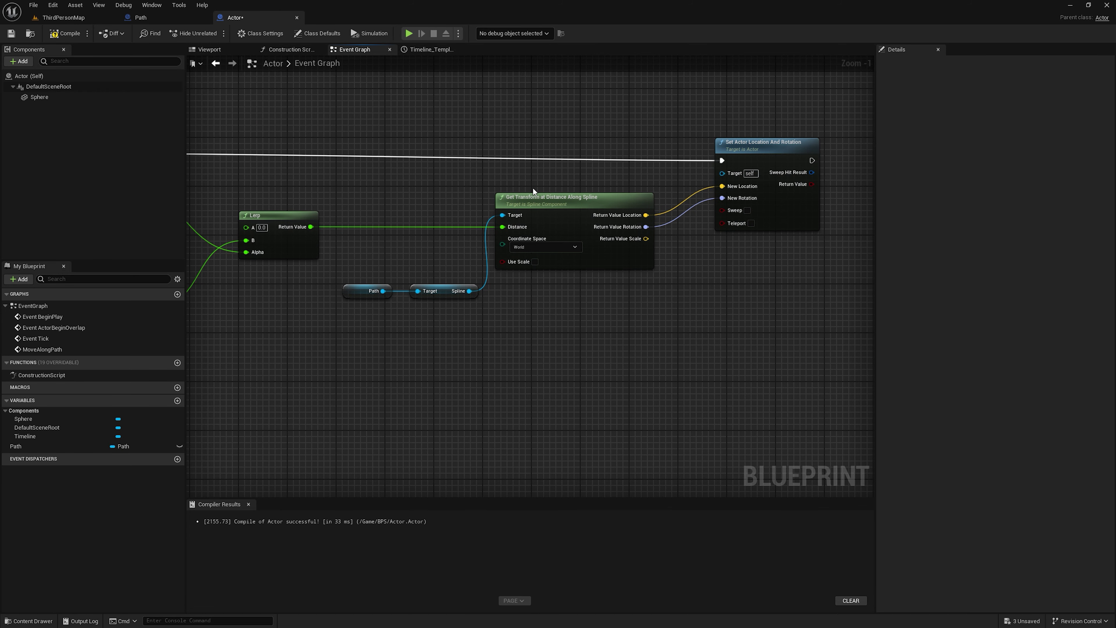
pyautogui.moveTo(770, 155); pyautogui.dragTo(770, 148)
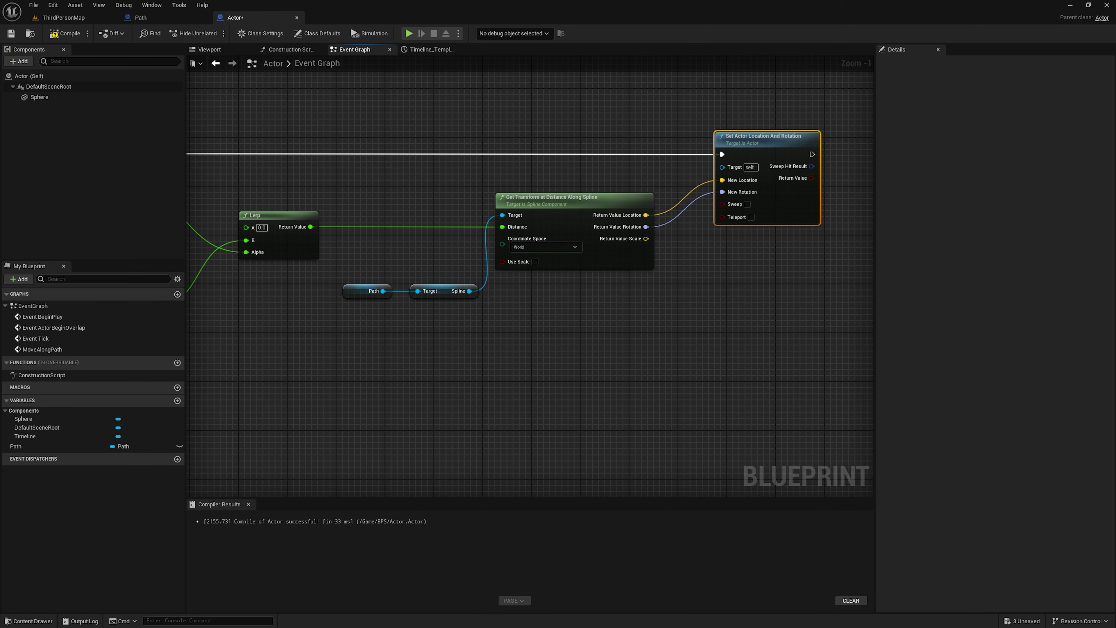
pyautogui.moveTo(551, 189); pyautogui.dragTo(689, 216, button='right')
pyautogui.moveTo(605, 186); pyautogui.dragTo(767, 194, button='right')
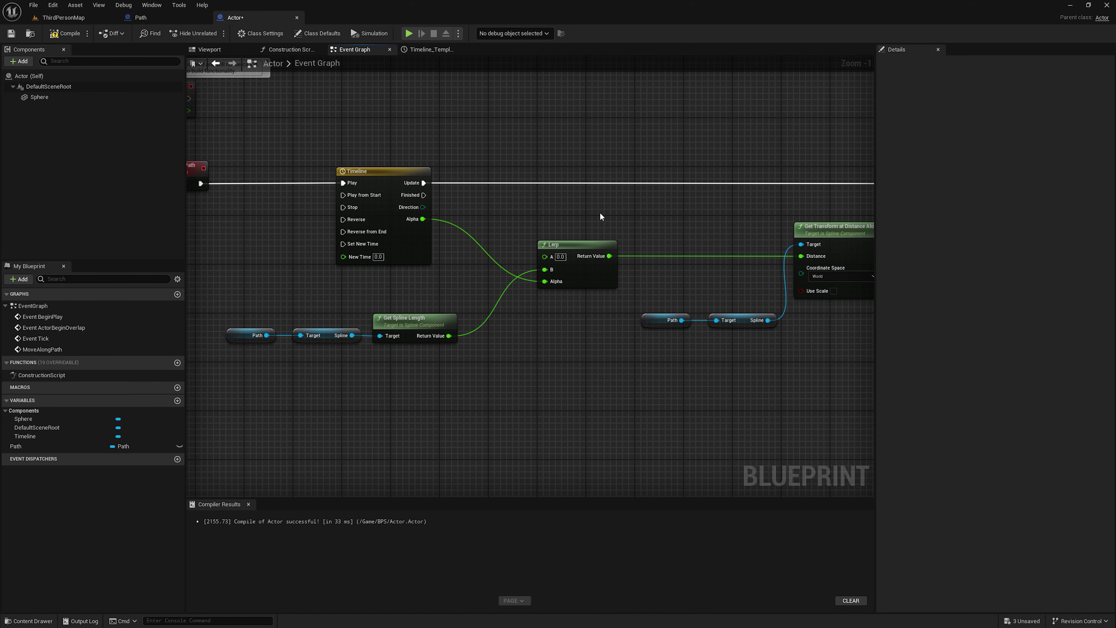
pyautogui.moveTo(650, 212); pyautogui.dragTo(808, 231, button='right')
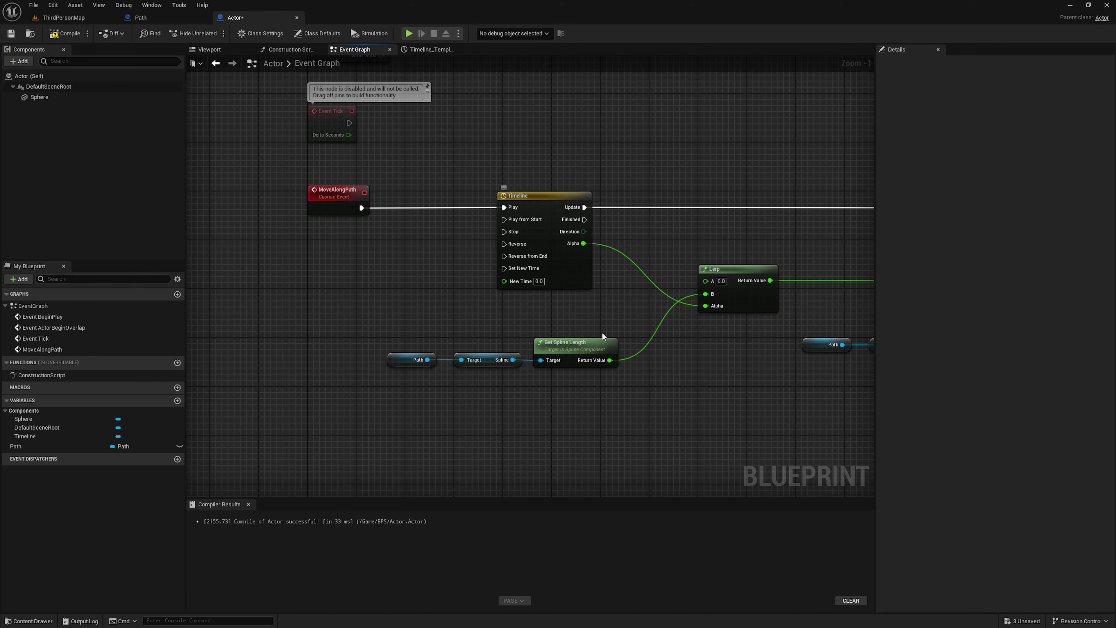
pyautogui.moveTo(728, 199); pyautogui.dragTo(428, 170, button='right')
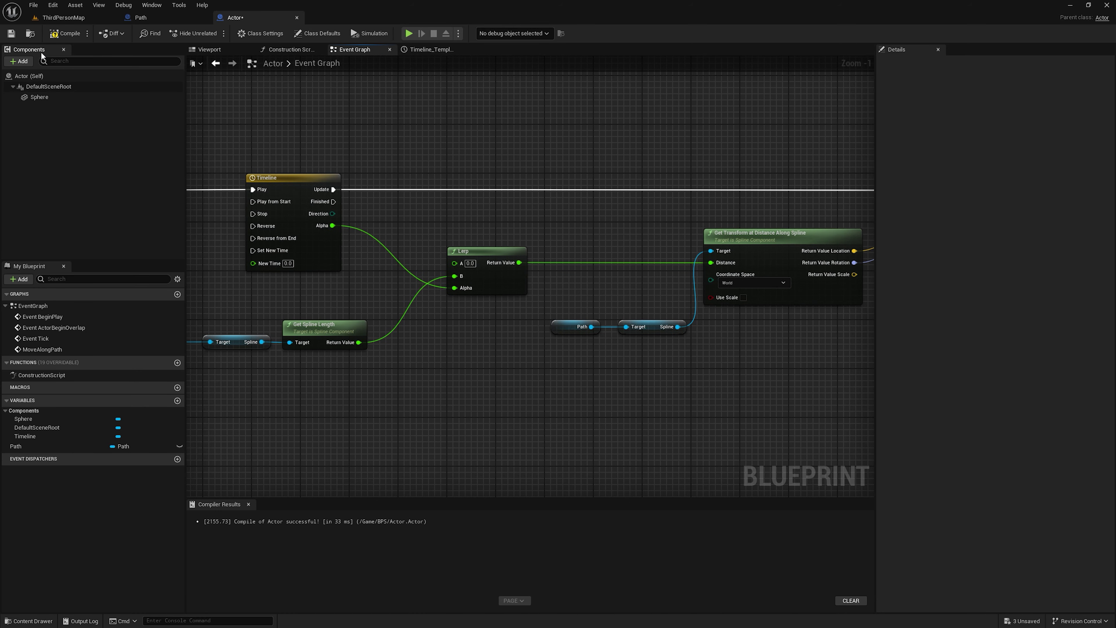
# Compile and save the Actor blueprint, then play ThirdPersonMap.
pyautogui.click(58, 37)
pyautogui.click(17, 33)
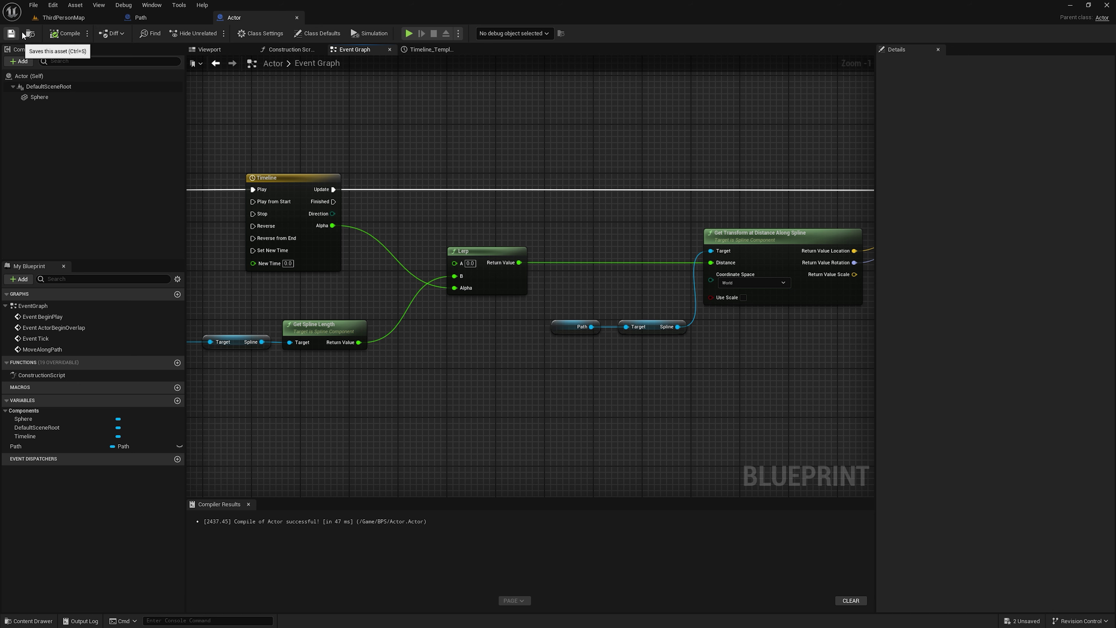
pyautogui.click(64, 18)
pyautogui.click(213, 33)
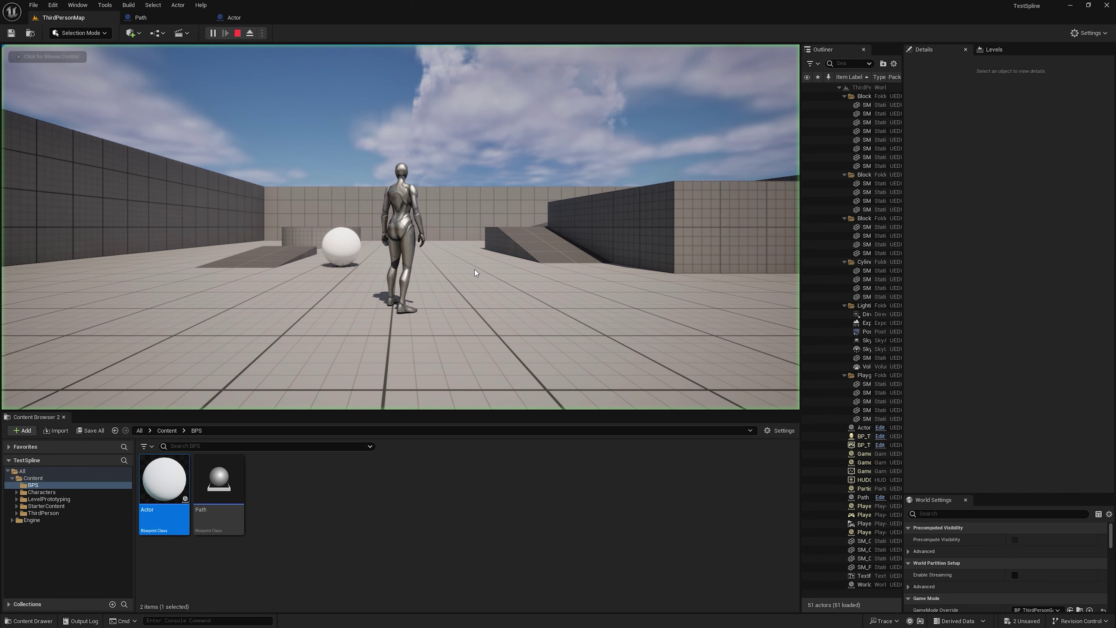
# Jump the character onto the moving sphere and off again.
pyautogui.click(448, 212)
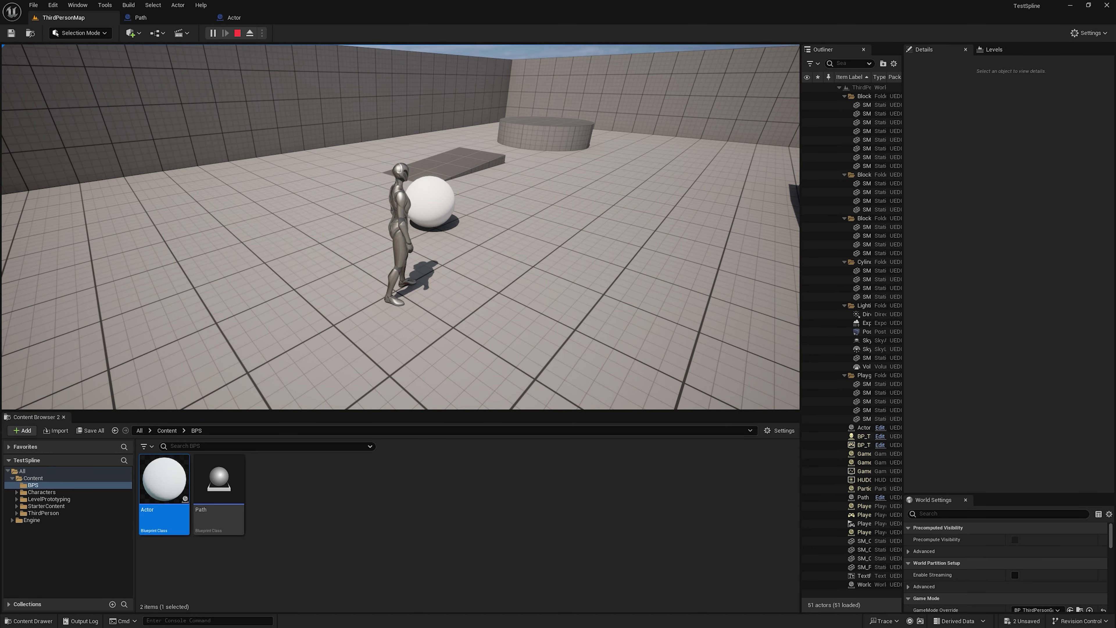
pyautogui.press('space')
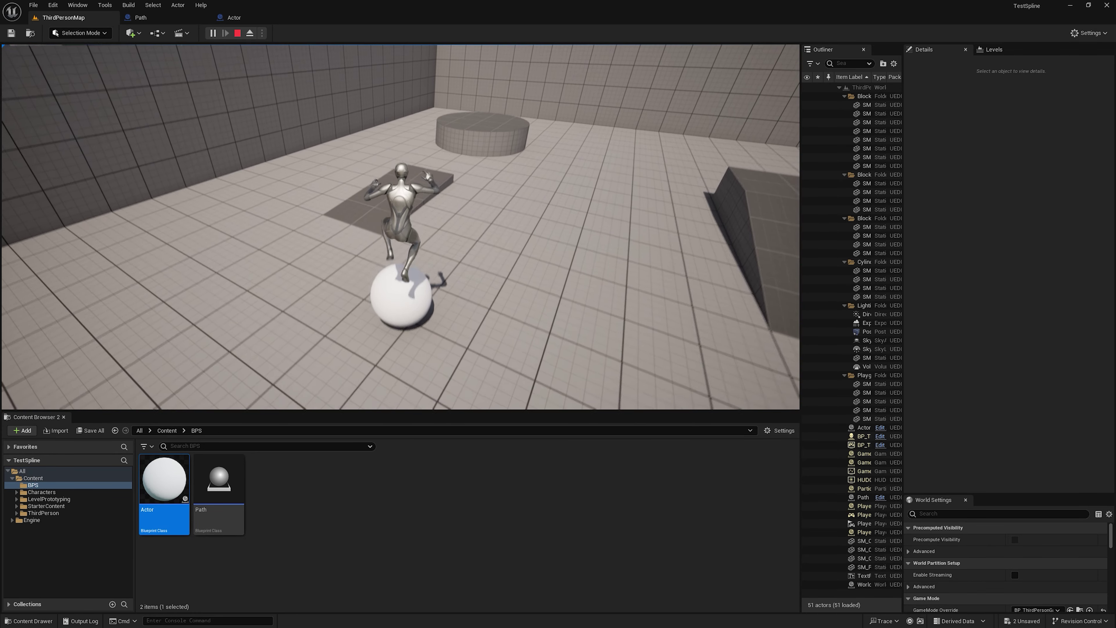
pyautogui.press('space')
pyautogui.press('space')
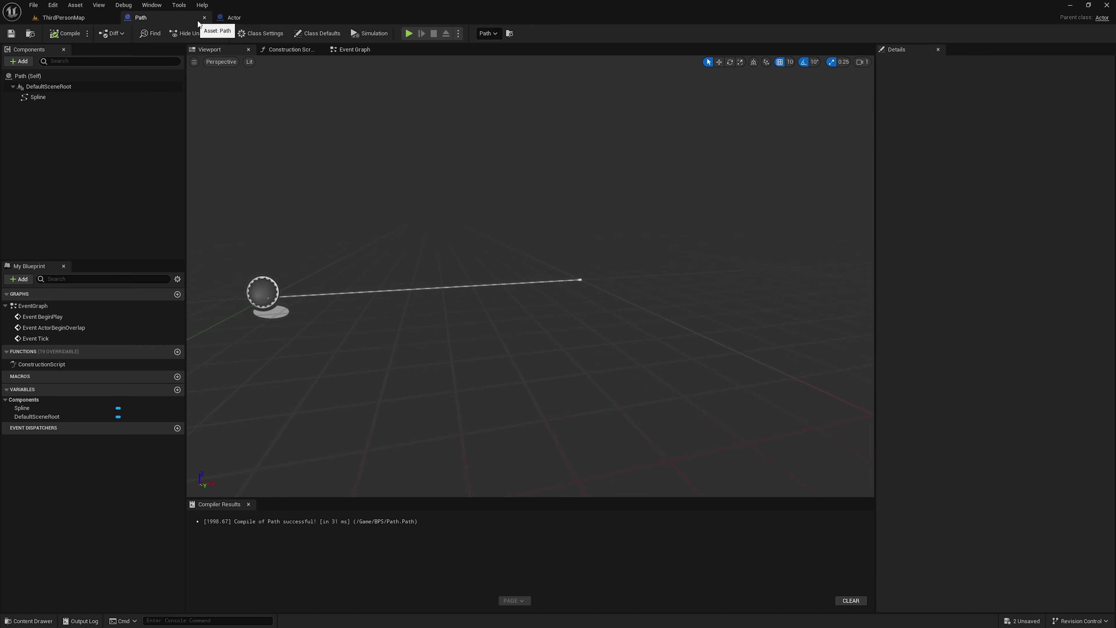
# Turn on Loop for the Actor blueprint's Timeline.
pyautogui.click(233, 17)
pyautogui.doubleClick(305, 178)
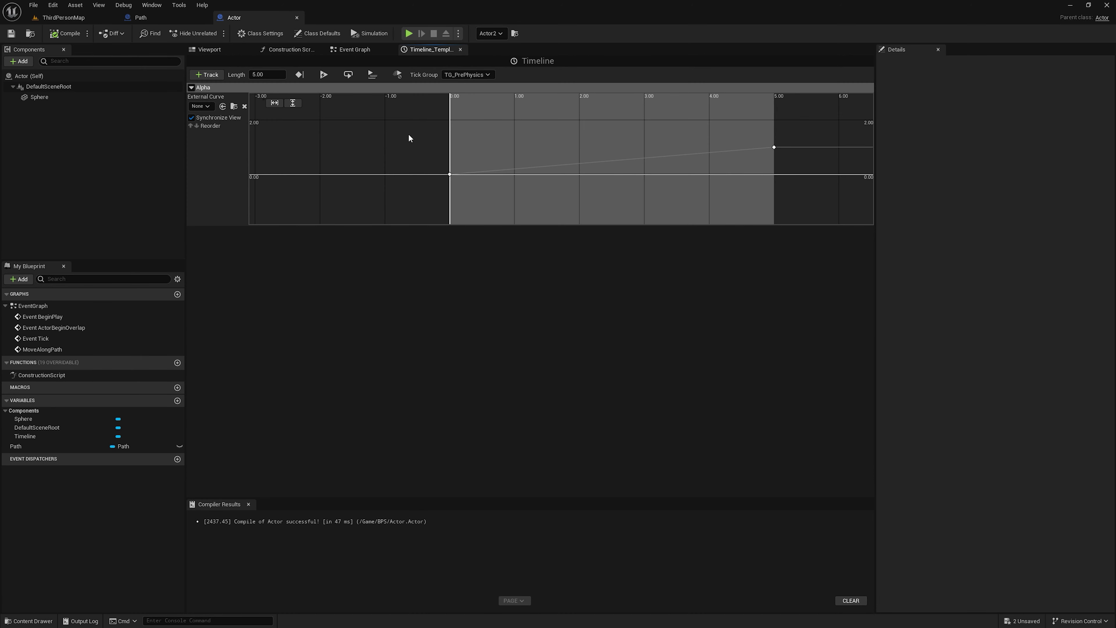
pyautogui.click(343, 78)
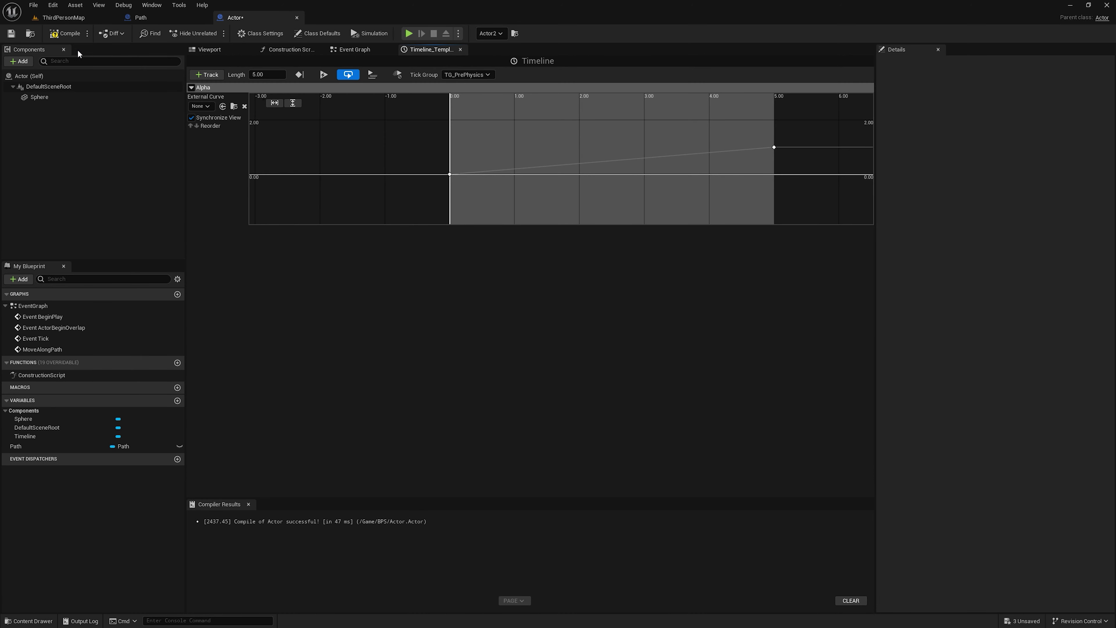
# Play-test ThirdPersonMap running toward the looping sphere, then return to the Actor blueprint.
pyautogui.click(57, 18)
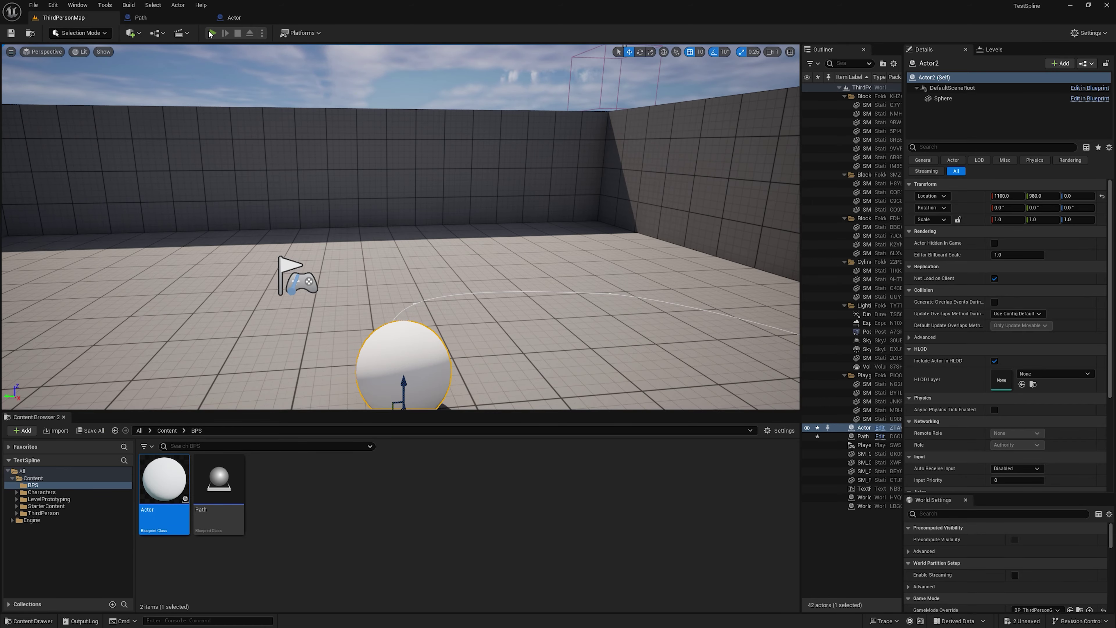
pyautogui.click(212, 32)
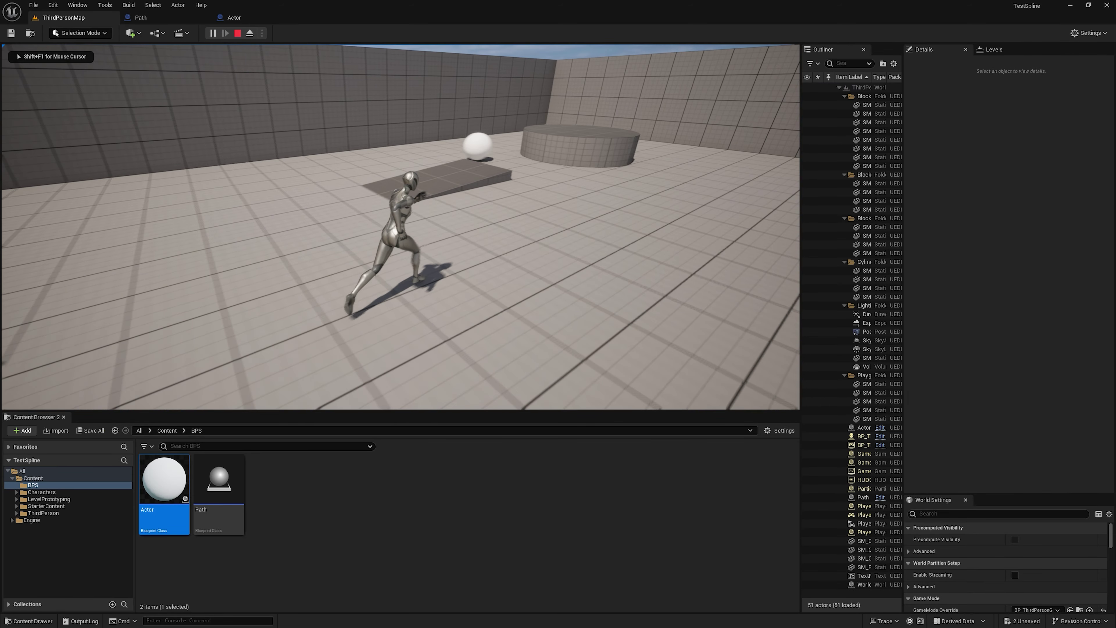
pyautogui.press('w')
pyautogui.press('w')
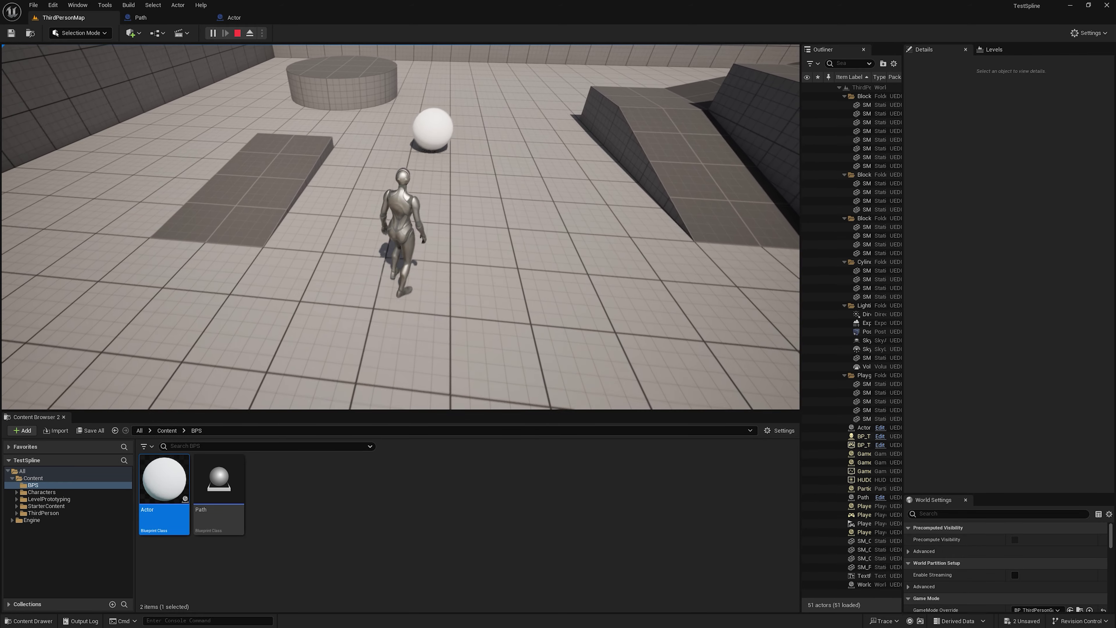
pyautogui.press('w')
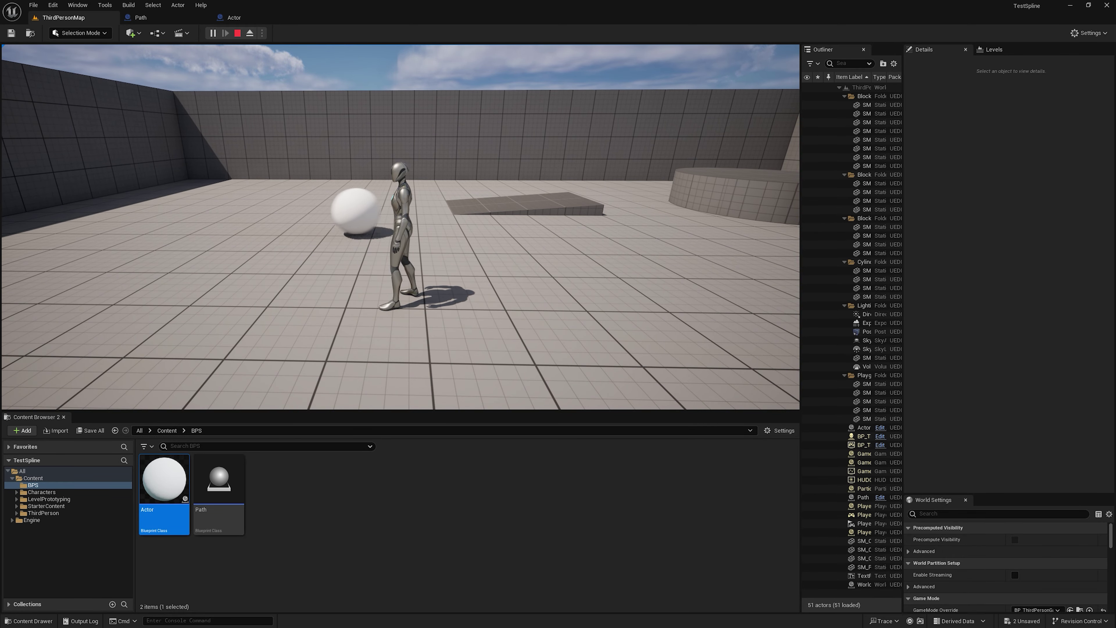
pyautogui.press('Escape')
pyautogui.click(230, 18)
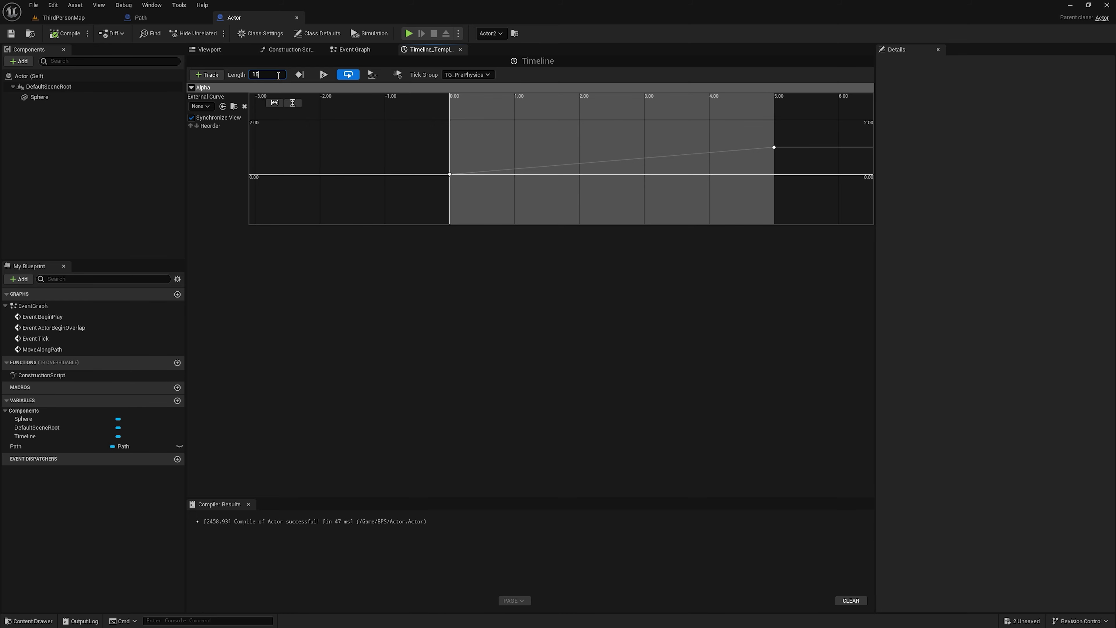
# Set the timeline length to 15 and move the end key to time 15.
pyautogui.press('Return')
pyautogui.click(775, 147)
pyautogui.scroll(-2, 762, 232)
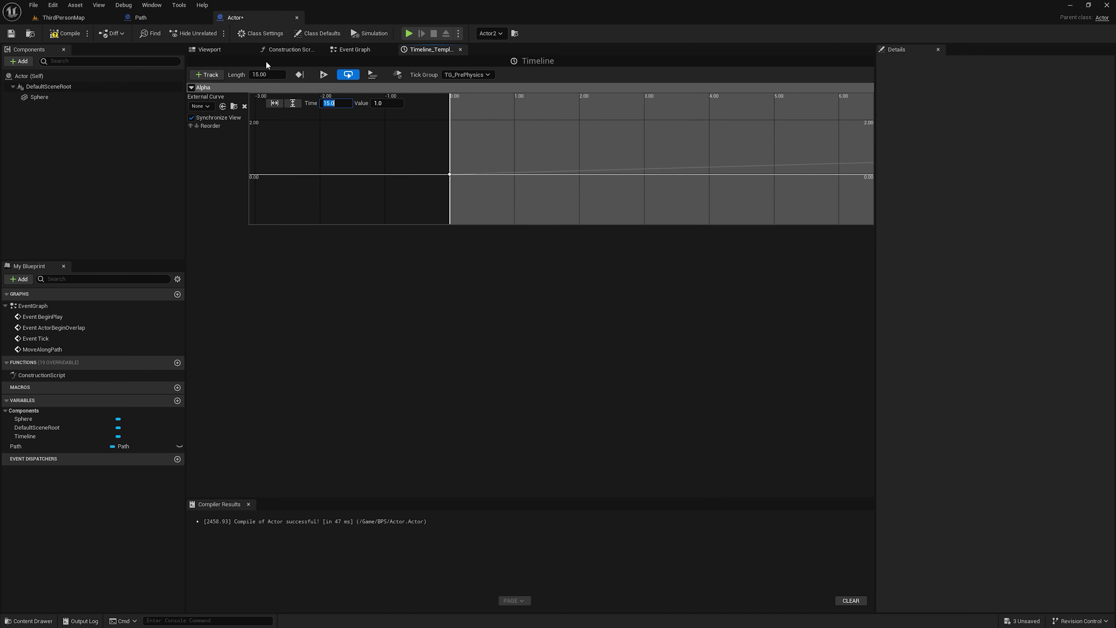
# Save the Actor and play-test the slower sphere in ThirdPersonMap.
pyautogui.click(10, 34)
pyautogui.click(64, 17)
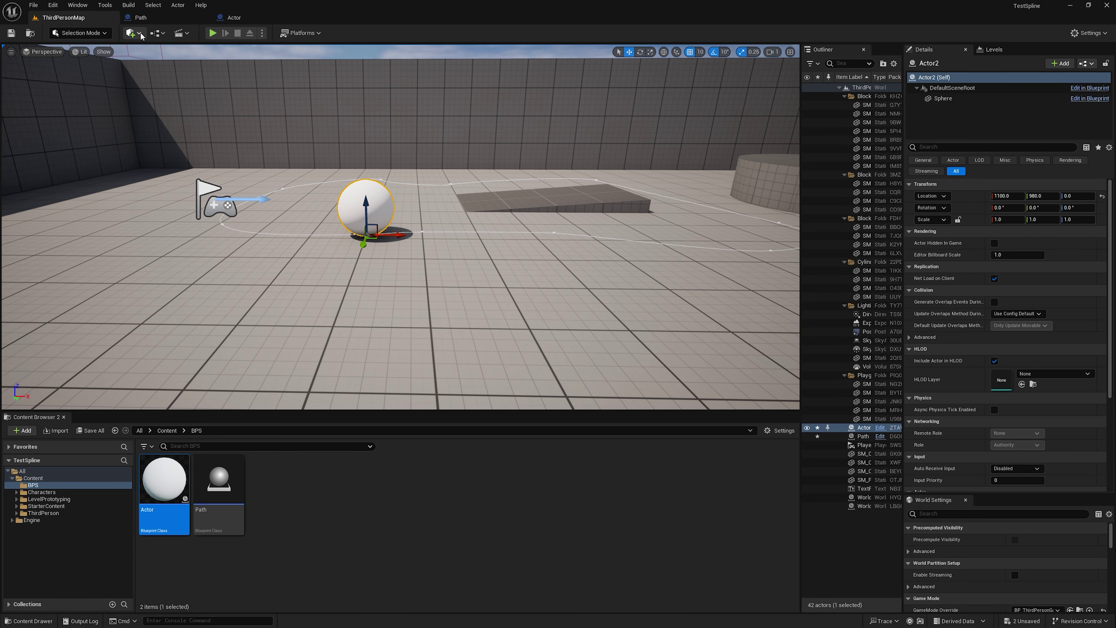
pyautogui.click(212, 33)
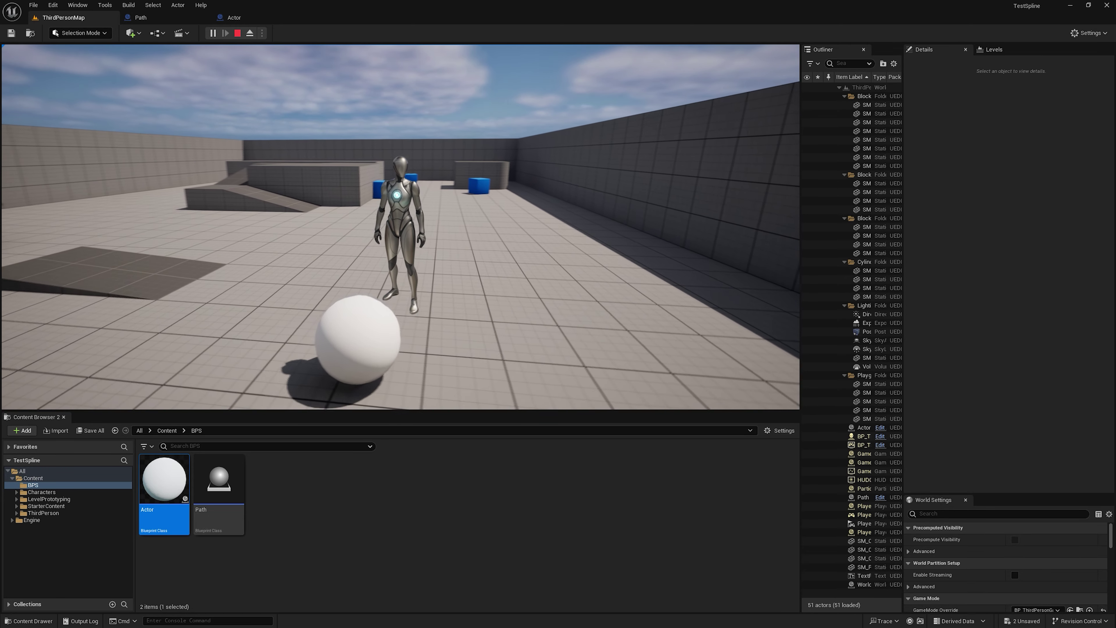
pyautogui.press('Escape')
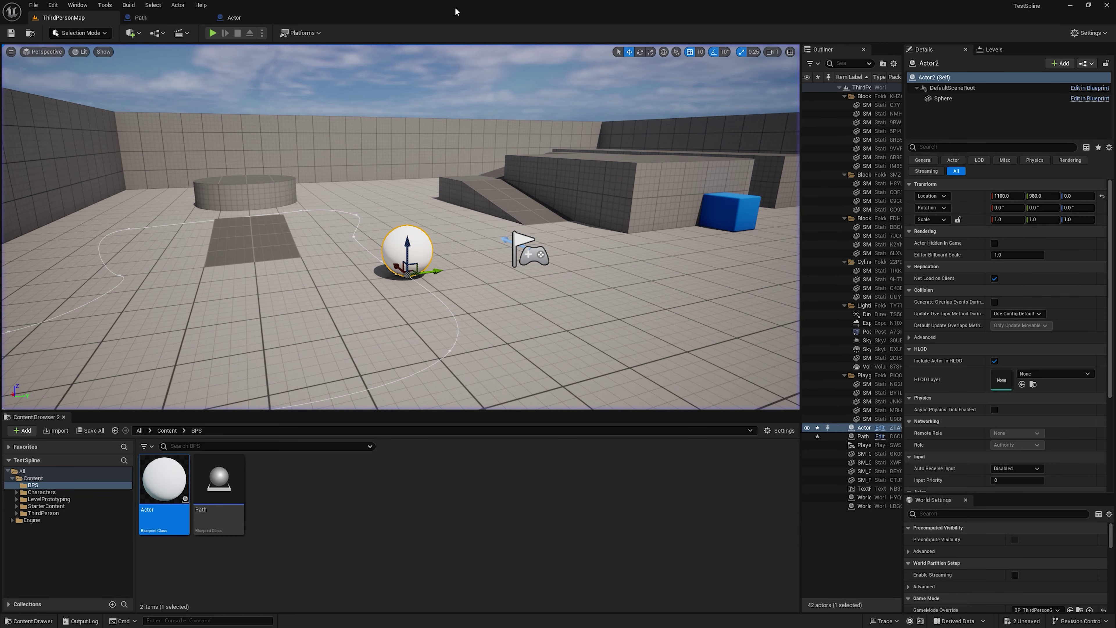
# Set the Actor timeline's length and end key time to 2 seconds.
pyautogui.click(239, 17)
pyautogui.scroll(-2, 735, 140)
pyautogui.moveTo(735, 139); pyautogui.dragTo(568, 160, button='right')
pyautogui.scroll(-2, 680, 159)
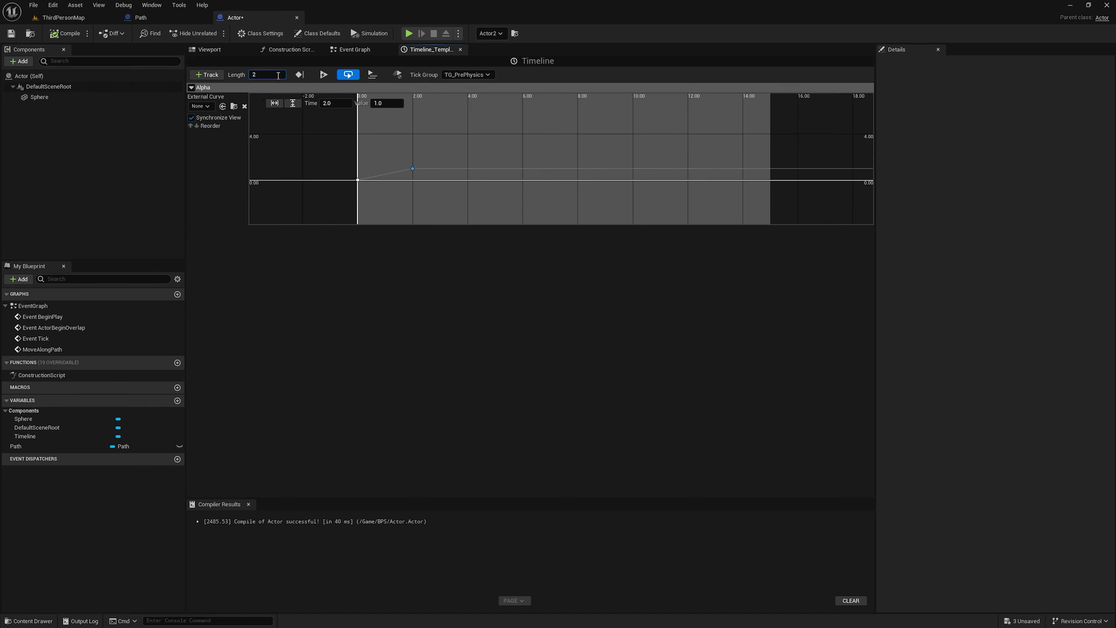
pyautogui.press('Return')
# Save the Actor blueprint and play ThirdPersonMap again.
pyautogui.click(12, 33)
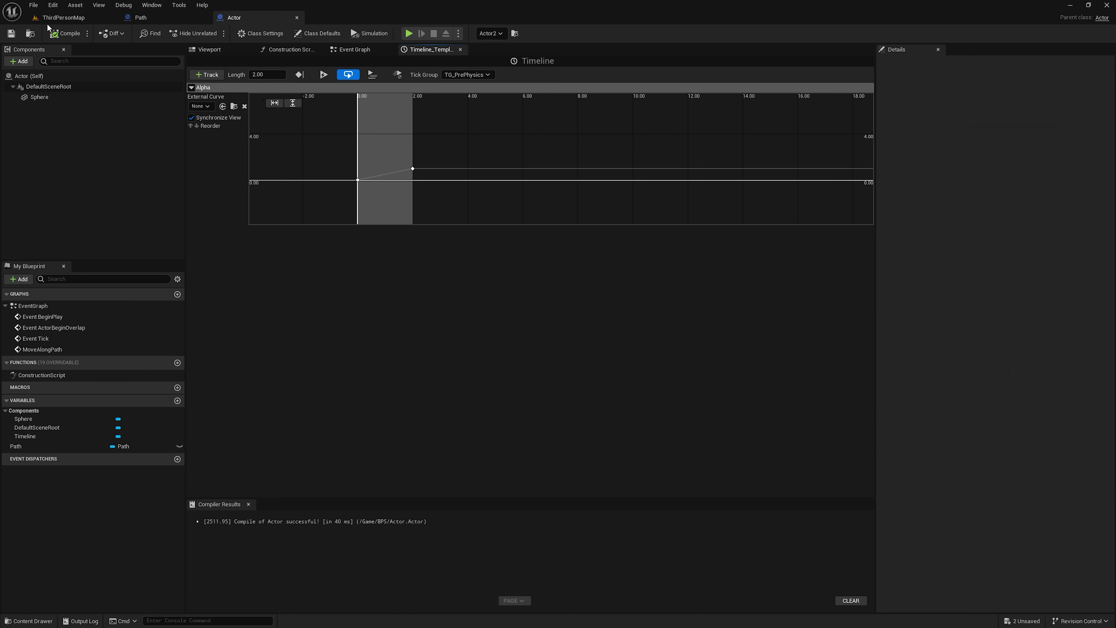
pyautogui.click(64, 18)
pyautogui.click(213, 33)
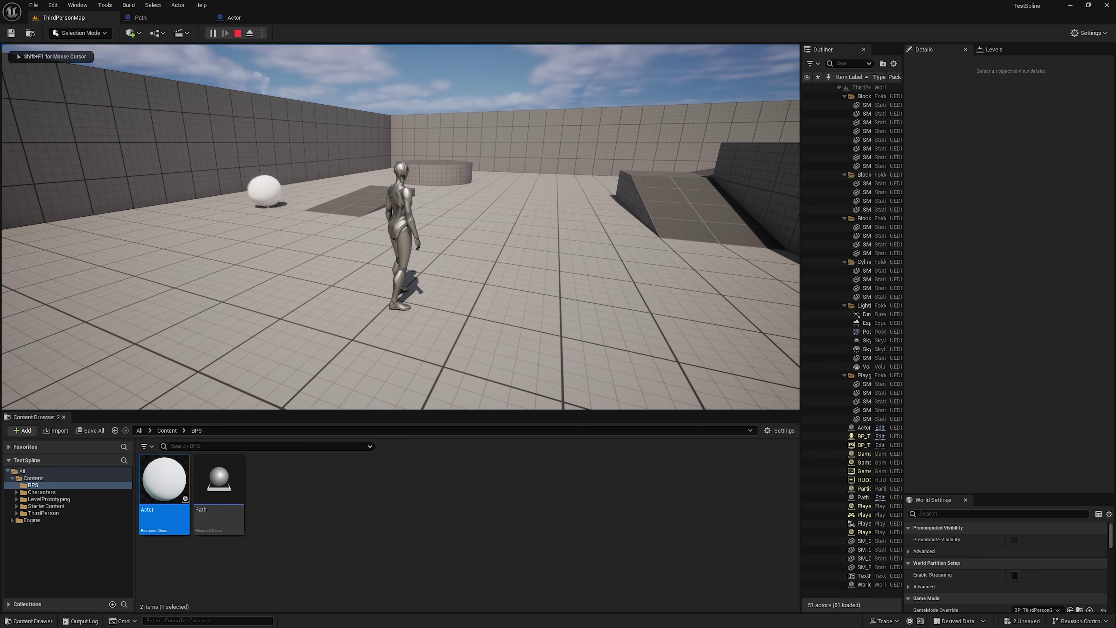
pyautogui.press('w')
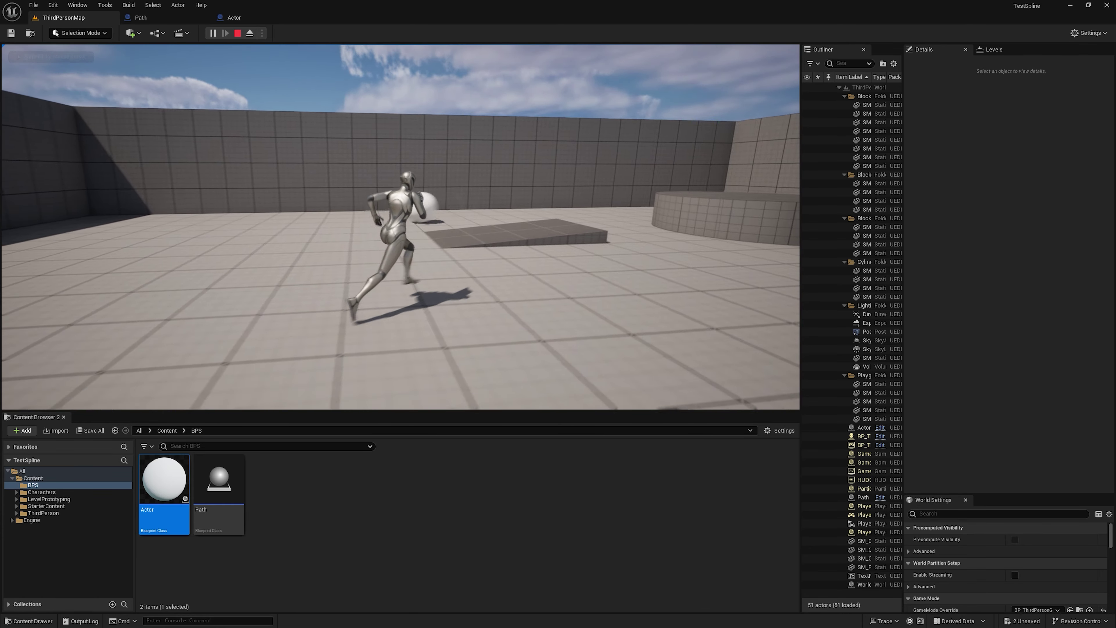
pyautogui.press('a')
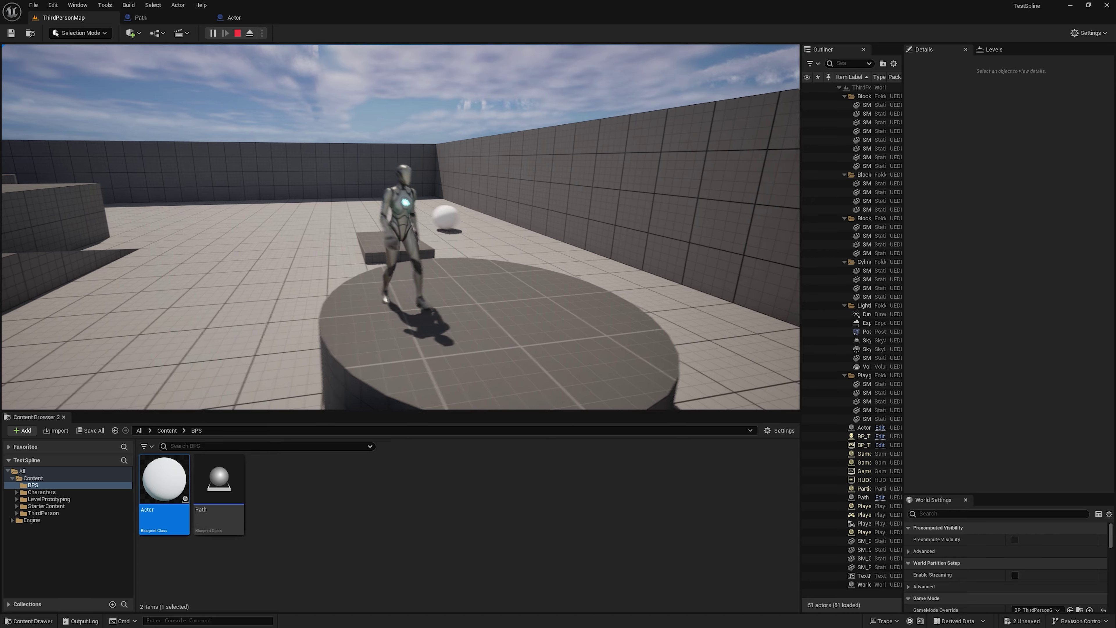
pyautogui.press('space')
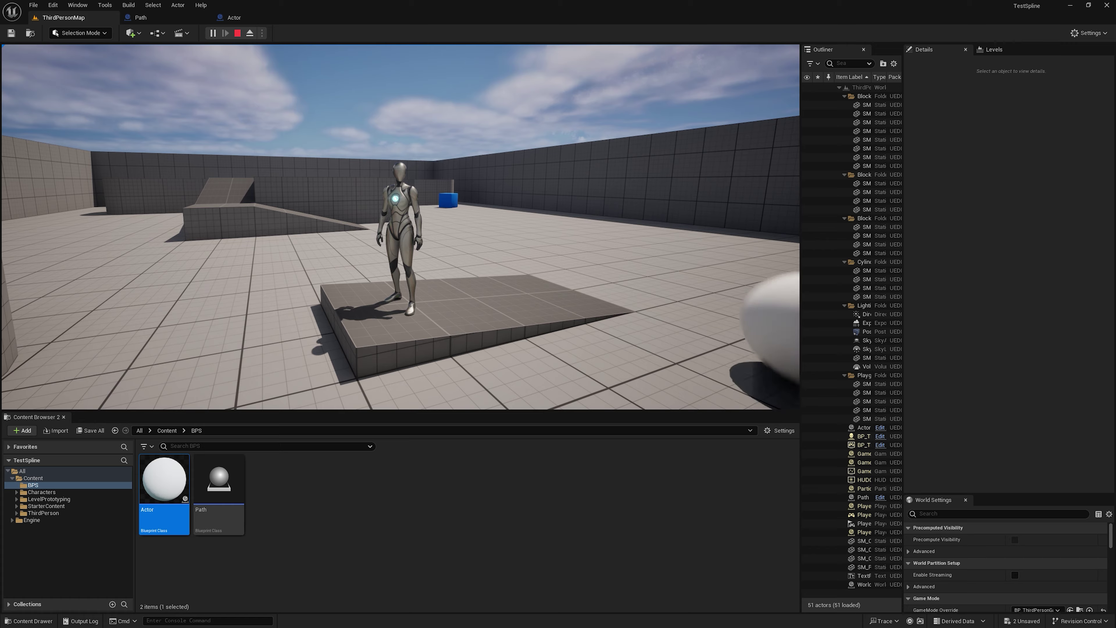
pyautogui.press('w')
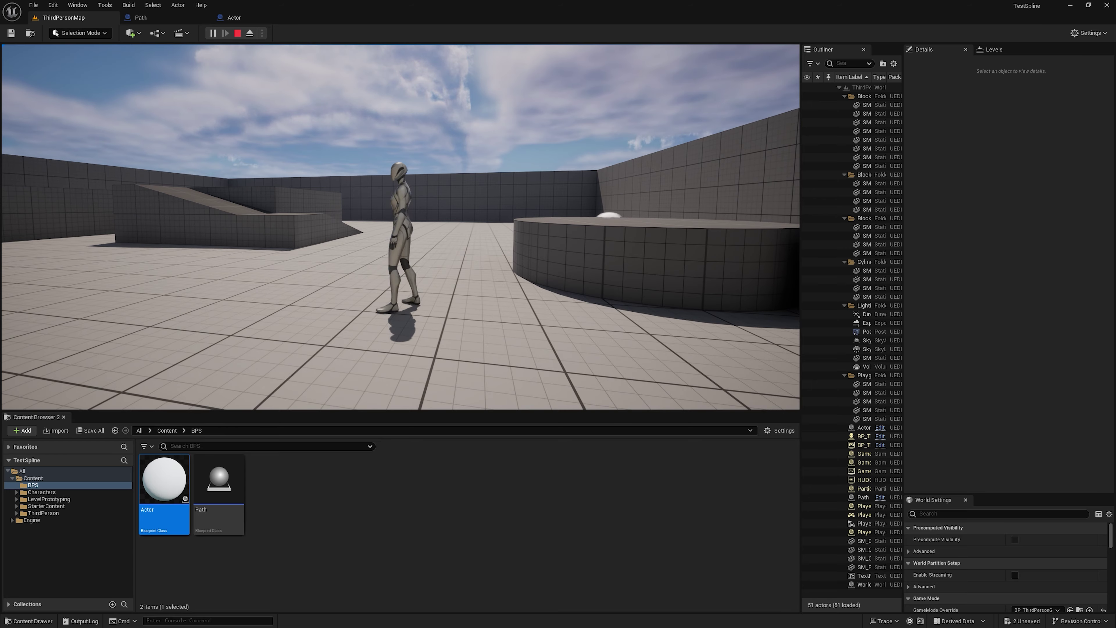
pyautogui.press('w')
pyautogui.press('space')
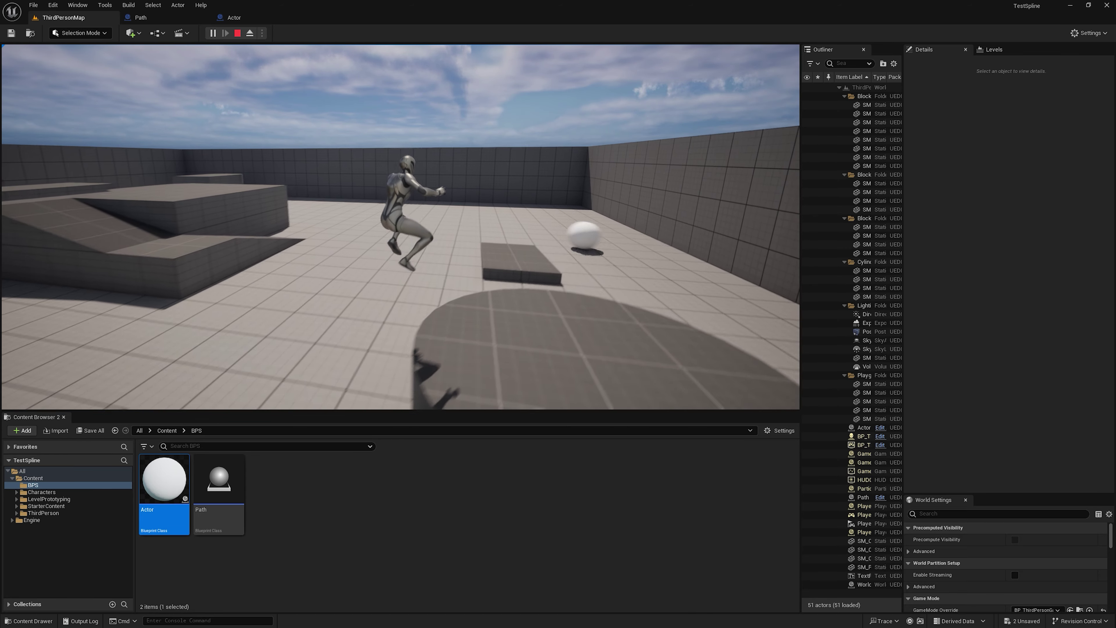